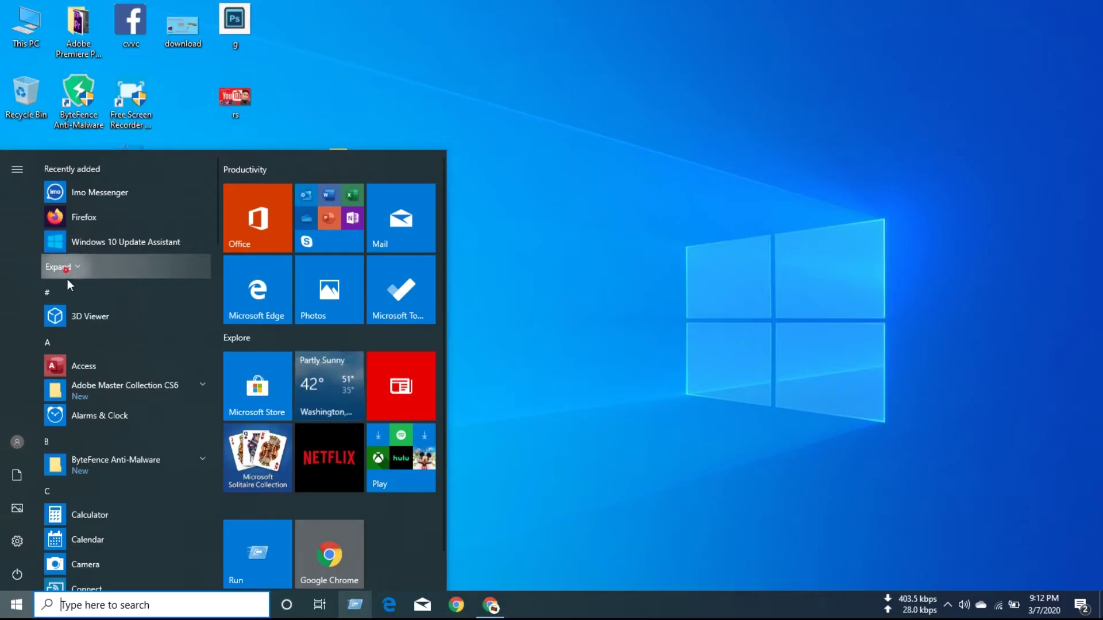
# - Launch Cinema 4D from the Start menu's Recently added list
pyautogui.click(69, 269)
pyautogui.click(92, 373)
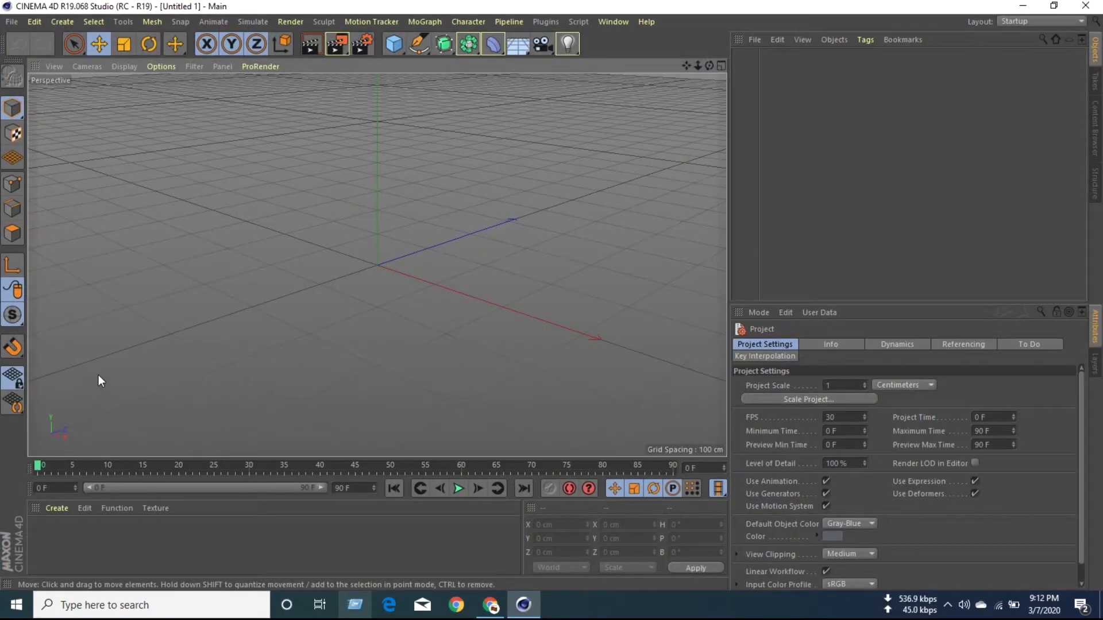
# - Add a MoText object from the MoGraph menu and orbit to face it
pyautogui.click(423, 18)
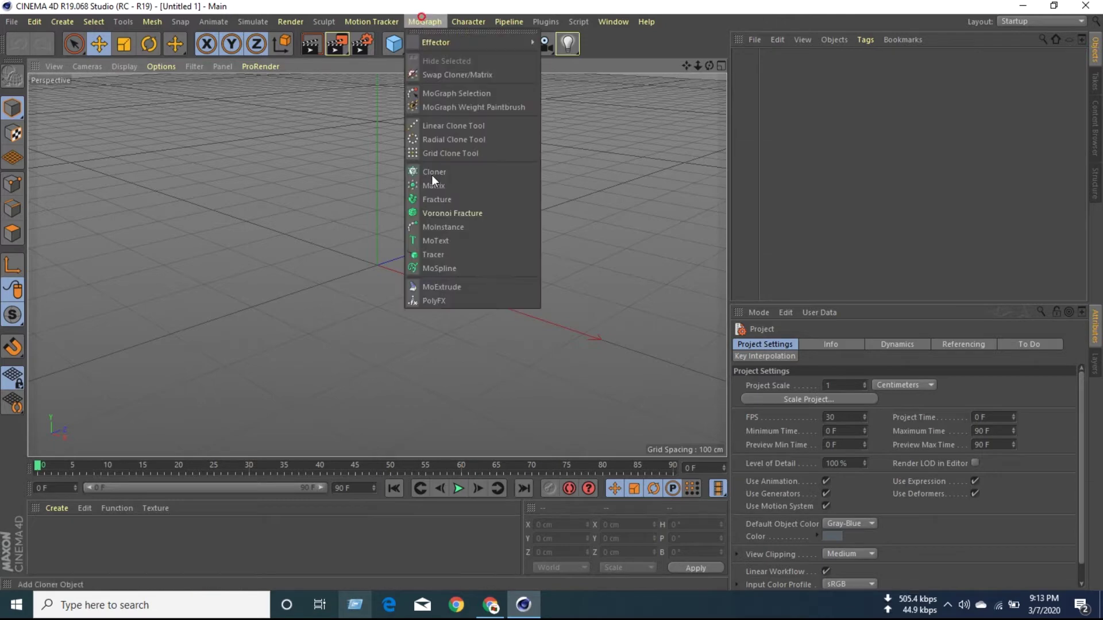
pyautogui.click(440, 245)
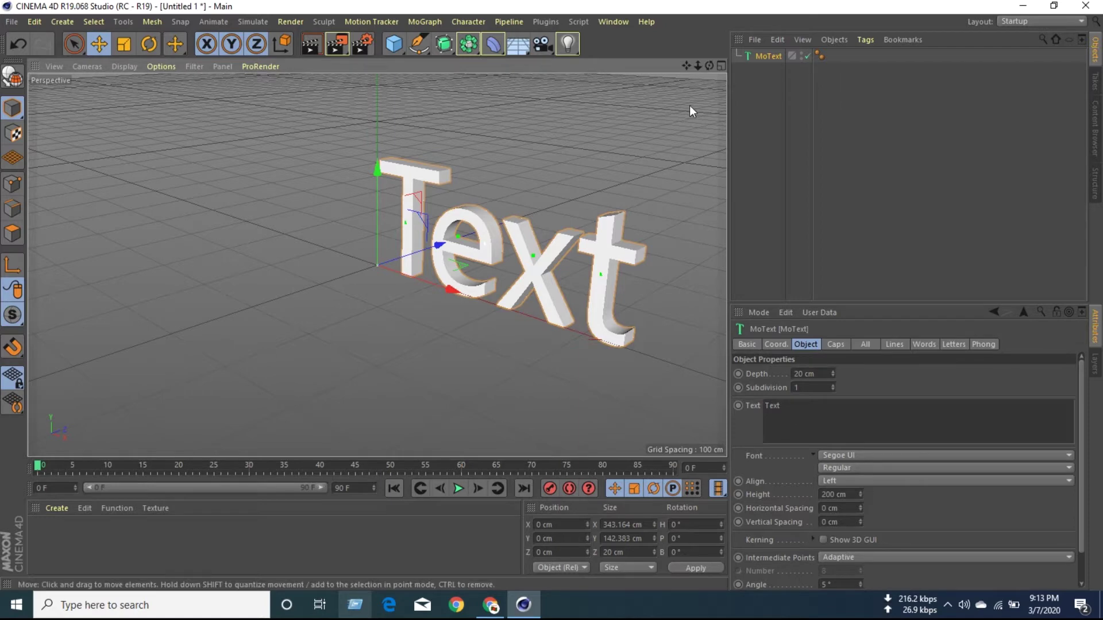
pyautogui.moveTo(710, 66); pyautogui.dragTo(741, 68)
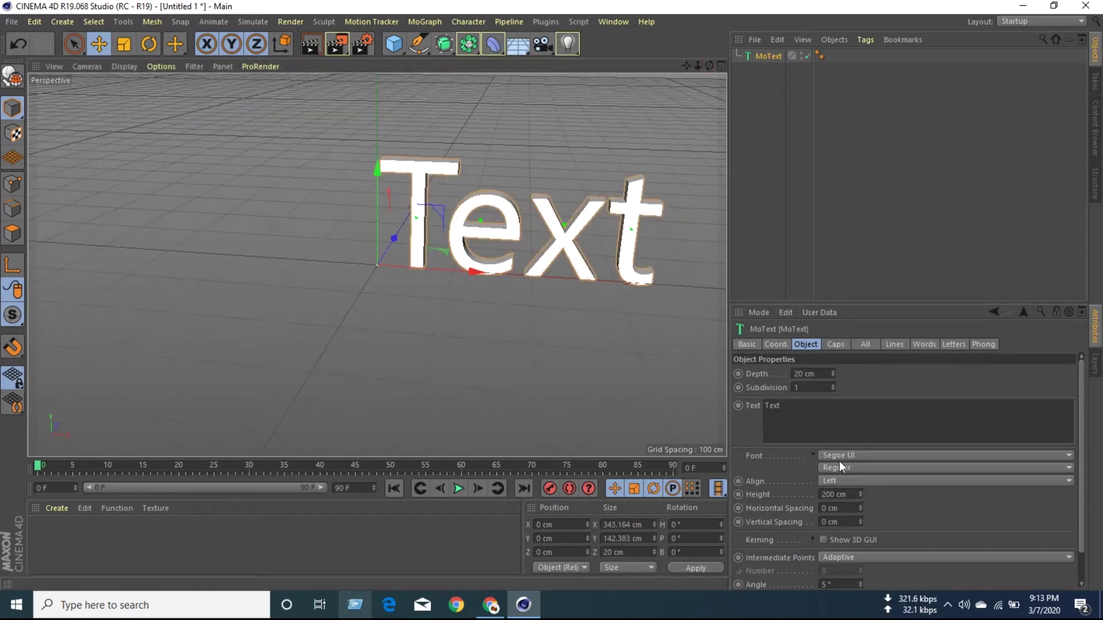
# - Set the MoText alignment to Middle and its depth to 60 cm
pyautogui.click(850, 480)
pyautogui.click(846, 501)
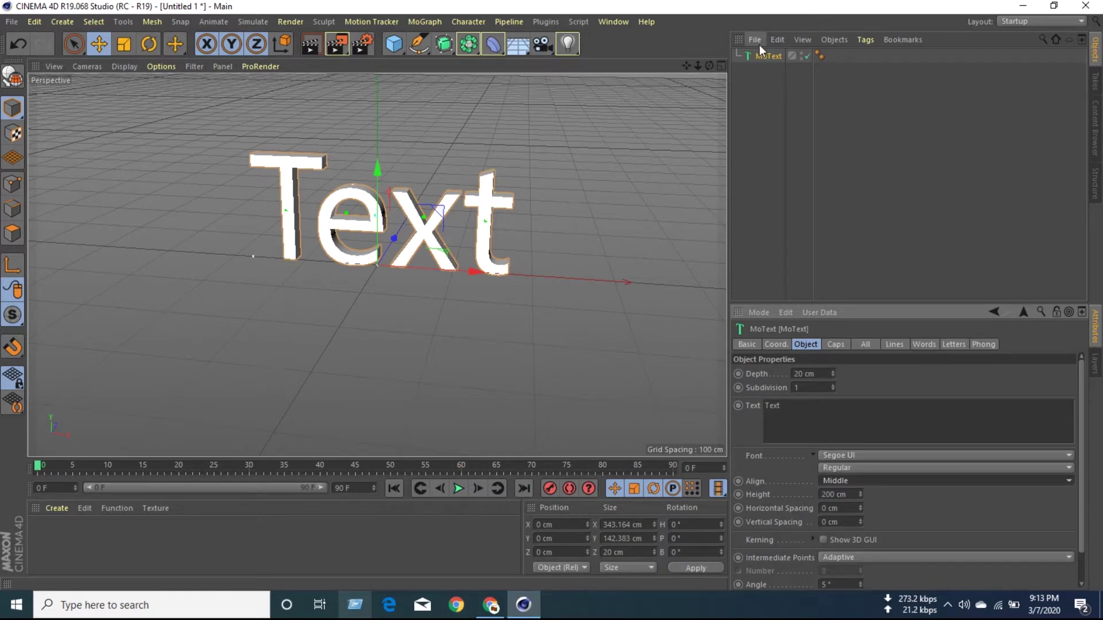
pyautogui.doubleClick(800, 374)
pyautogui.write('60')
pyautogui.click(869, 382)
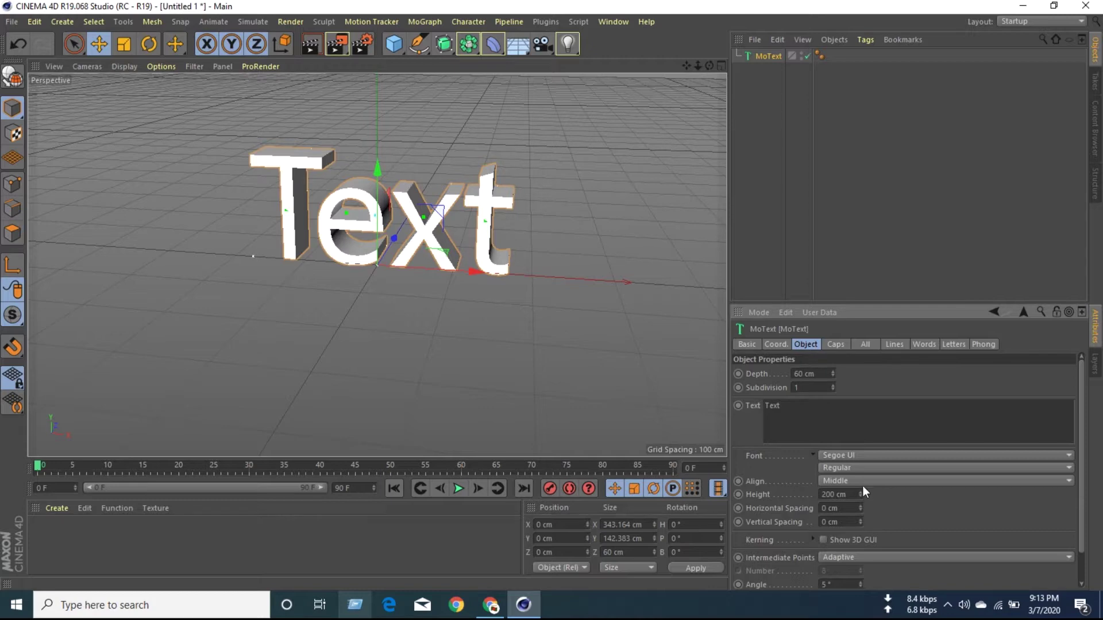
# - Switch the MoText font to Arial Black
pyautogui.click(1069, 455)
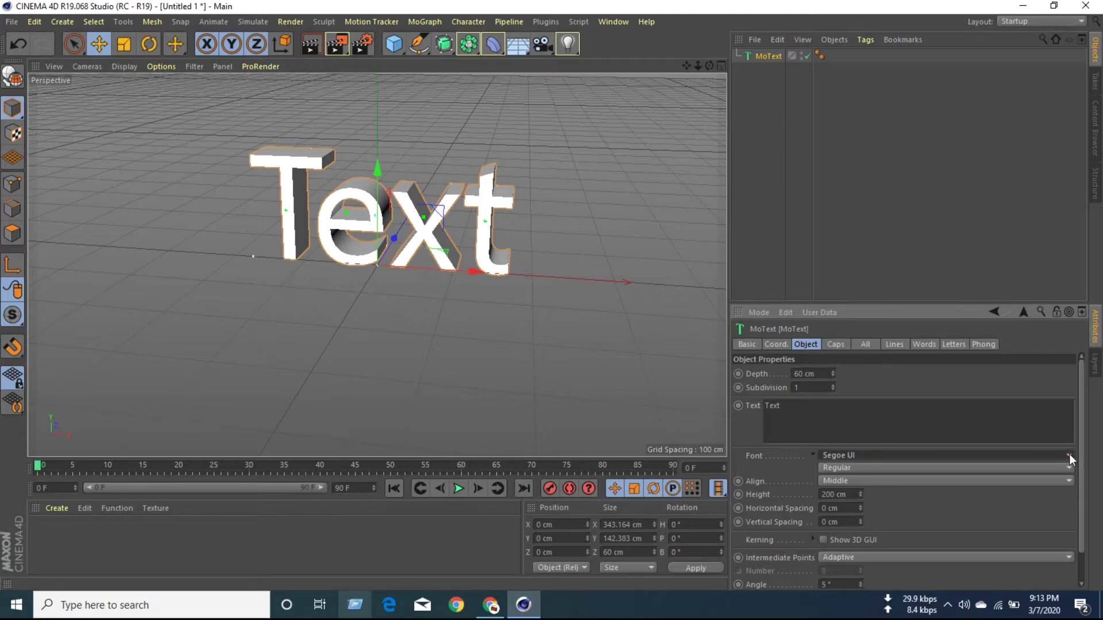
pyautogui.moveTo(1069, 454); pyautogui.dragTo(1059, 58)
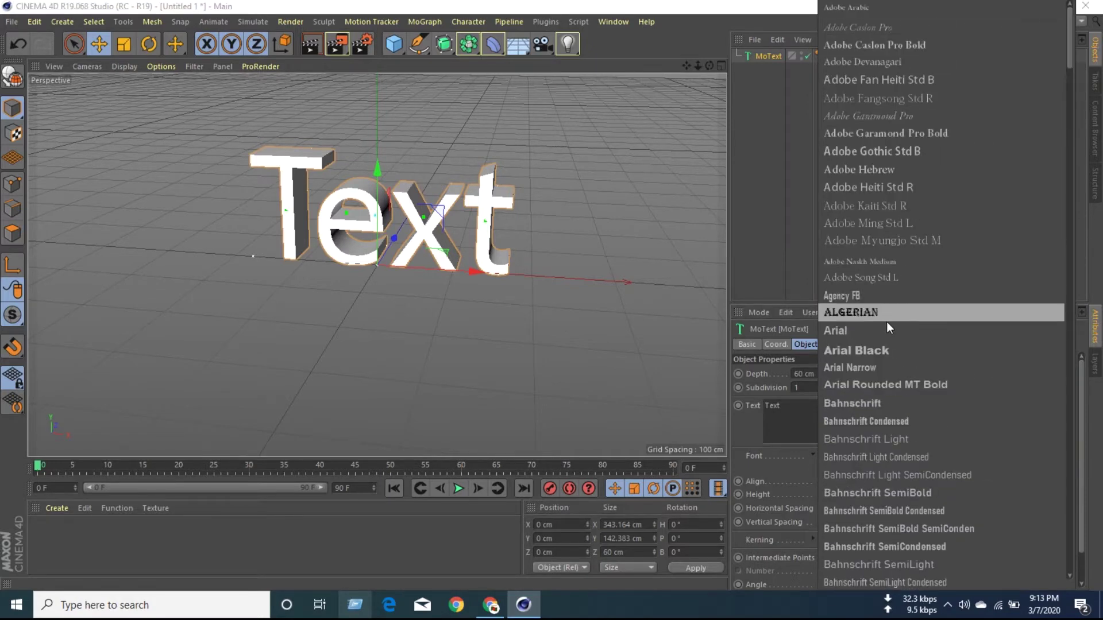
pyautogui.click(874, 346)
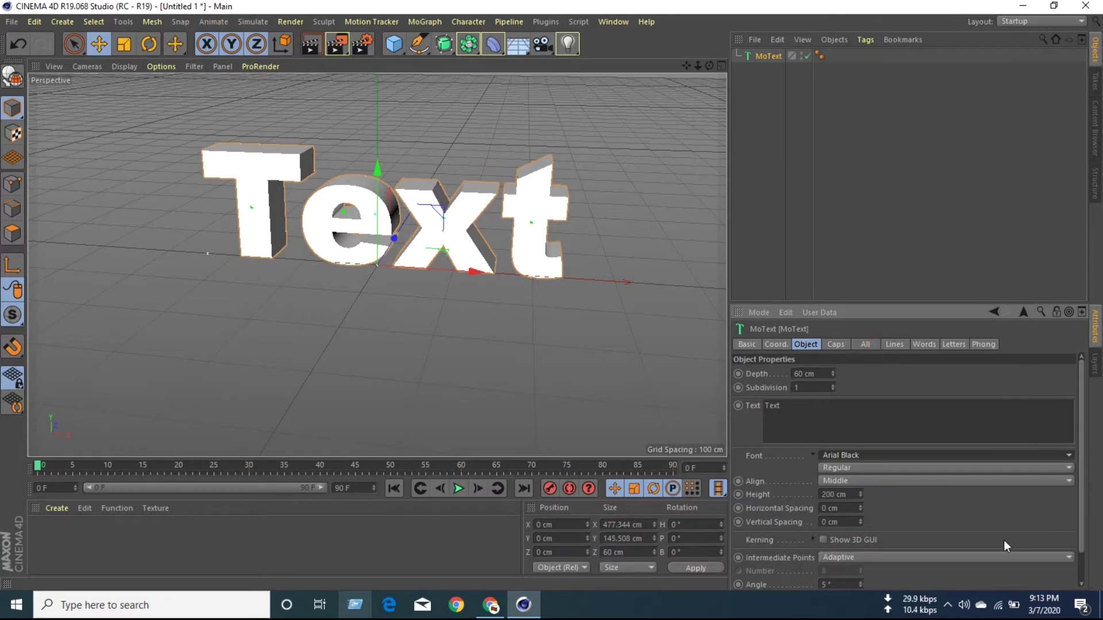
# - Set Start and End caps to Fillet Cap, each with a 2 cm radius
pyautogui.click(835, 344)
pyautogui.click(873, 373)
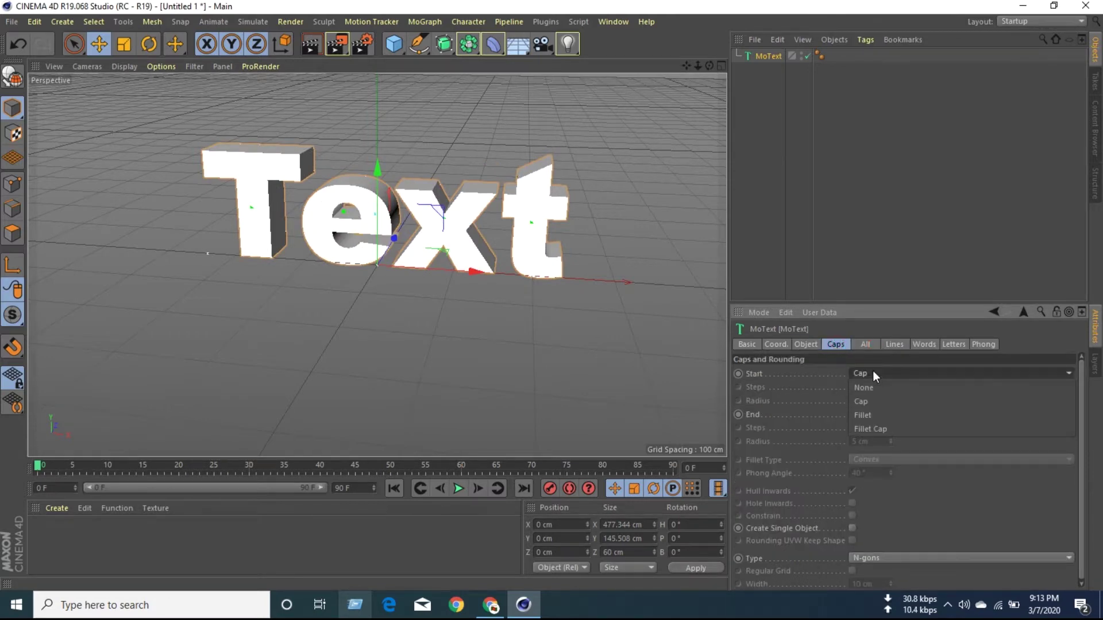
pyautogui.click(876, 430)
pyautogui.click(878, 414)
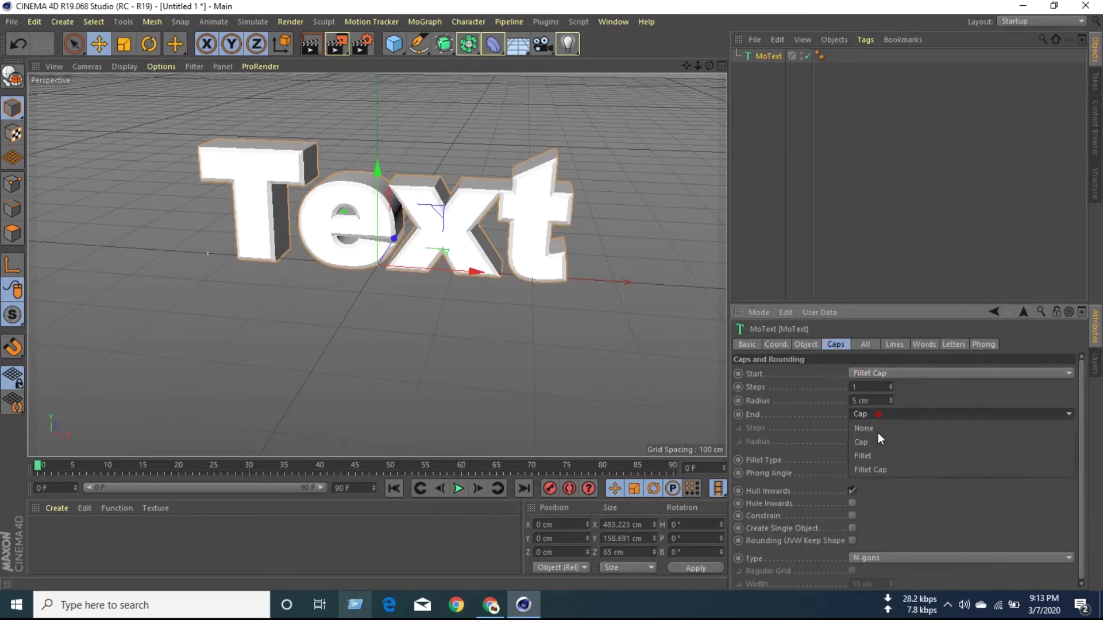
pyautogui.click(885, 466)
pyautogui.click(891, 403)
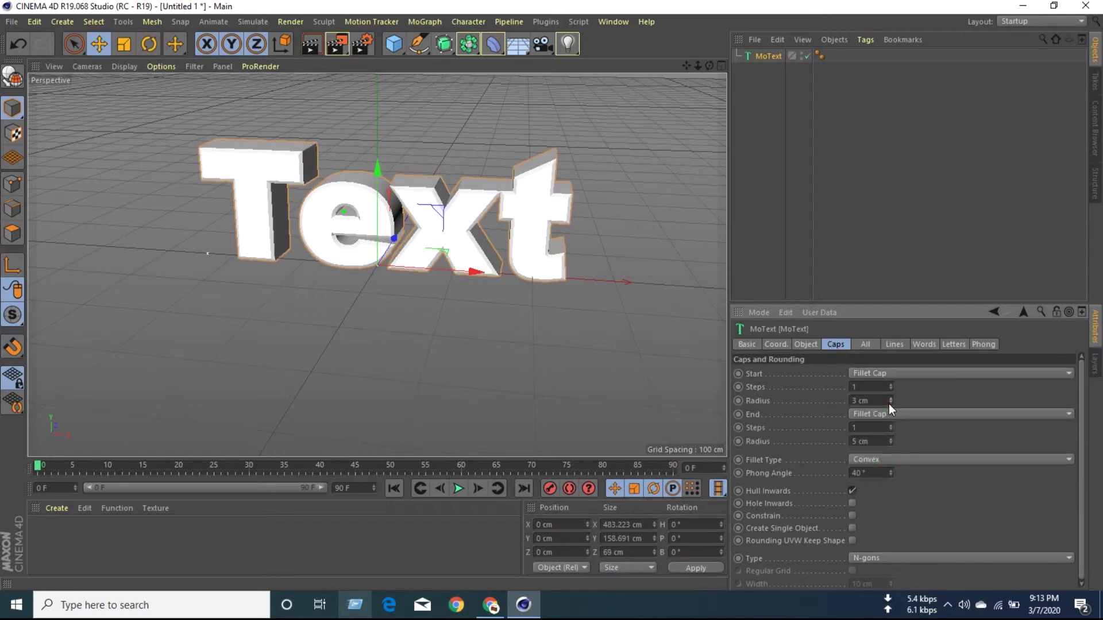
pyautogui.click(891, 403)
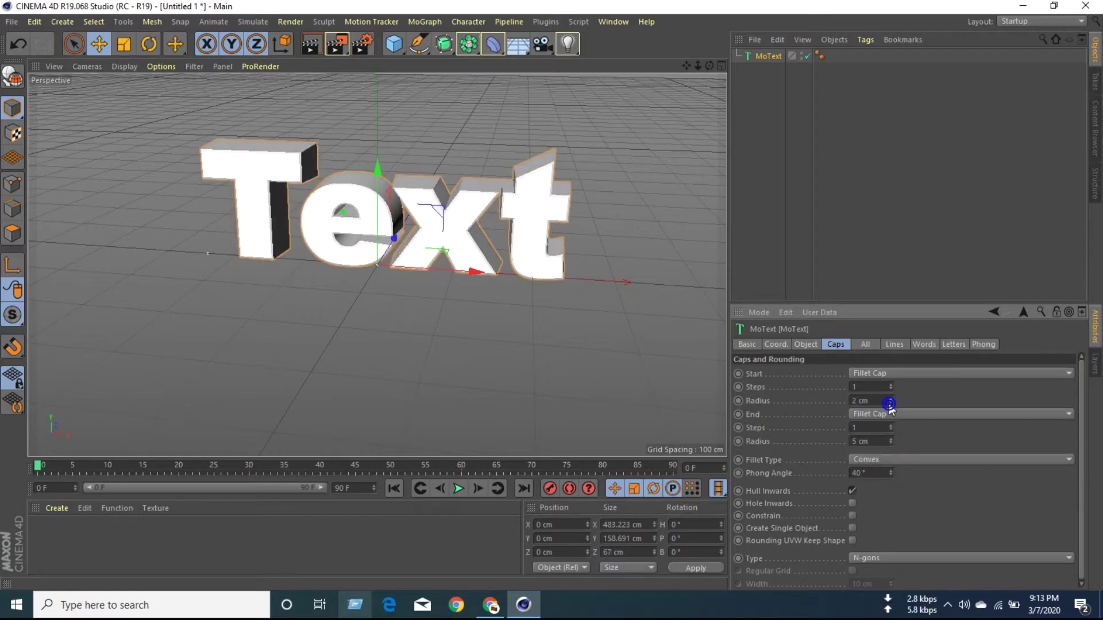
pyautogui.click(891, 443)
pyautogui.click(891, 443)
pyautogui.click(891, 443)
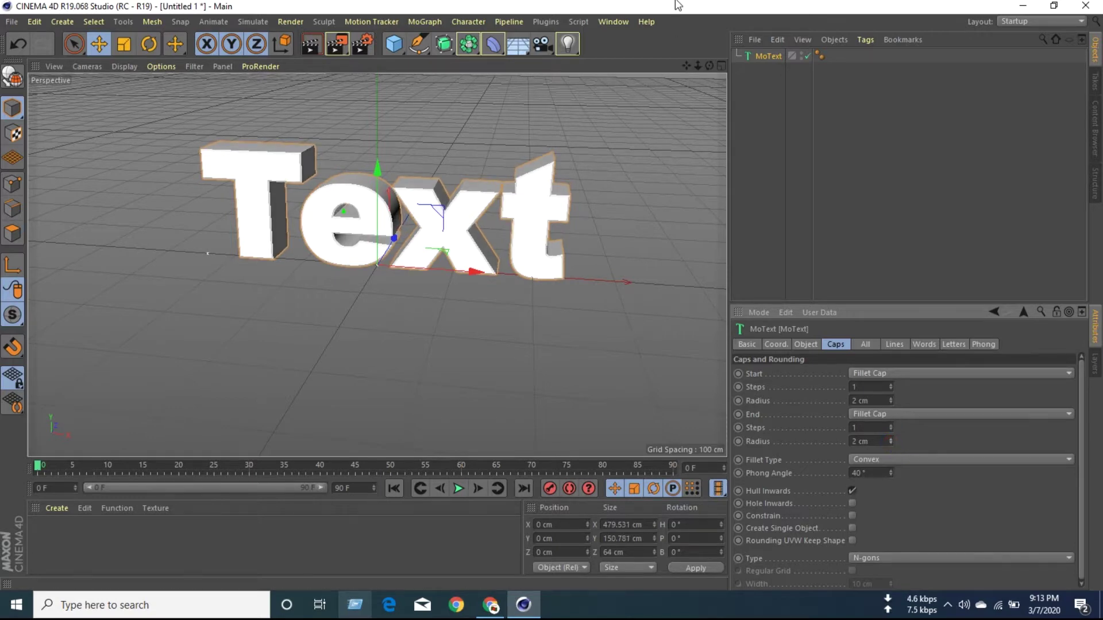
pyautogui.moveTo(687, 65); pyautogui.dragTo(713, 134)
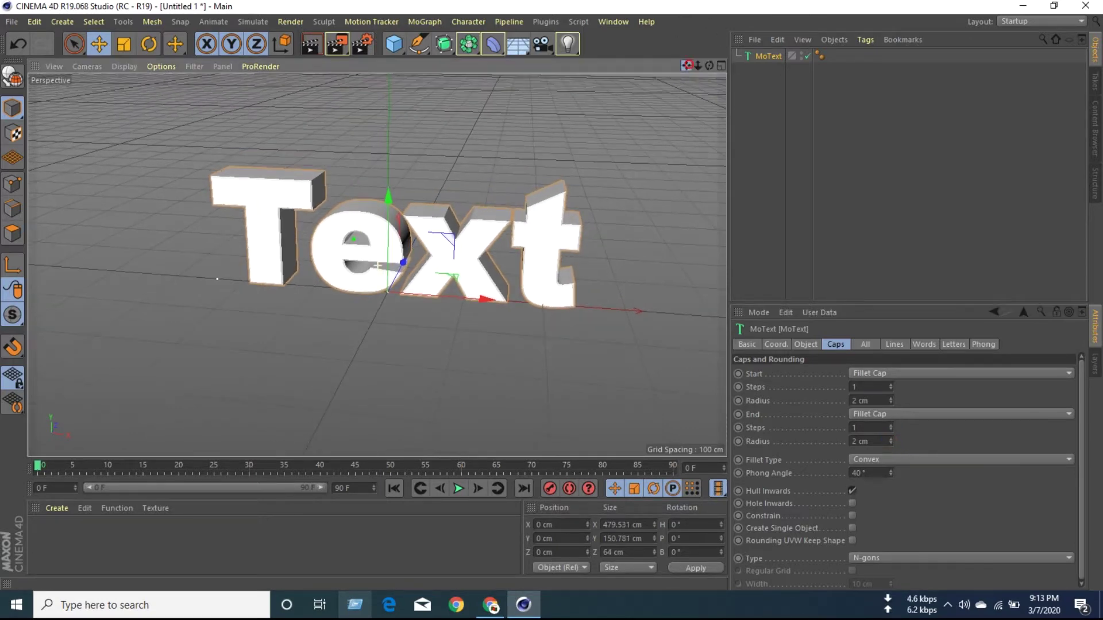
# - Frame the text straight-on at eye level and bring up the camera flyout
pyautogui.moveTo(712, 68); pyautogui.dragTo(717, 120)
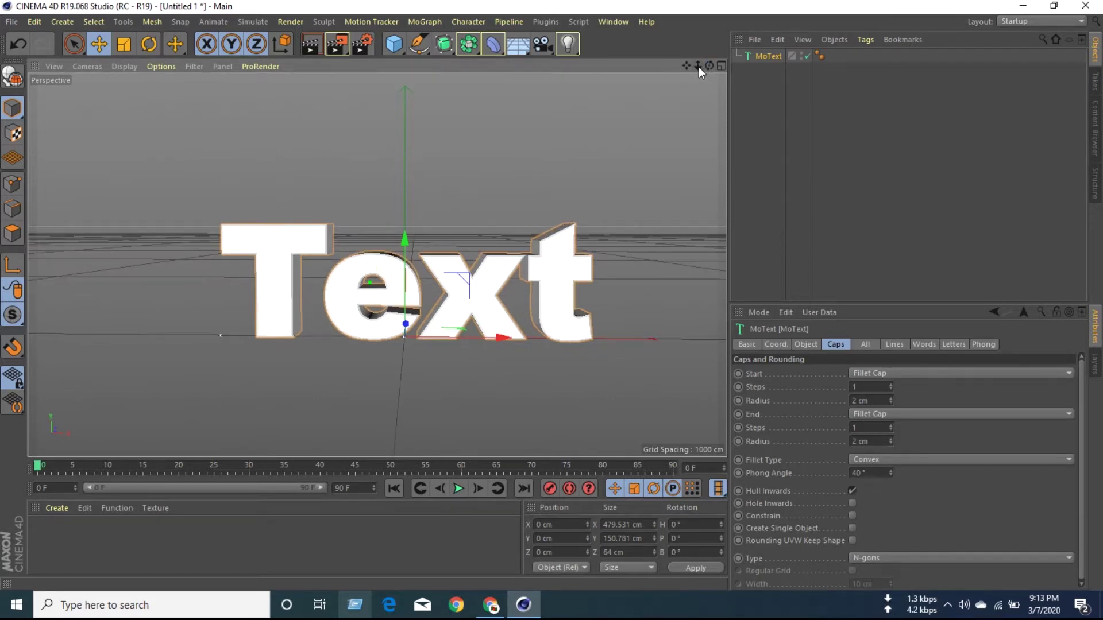
pyautogui.moveTo(699, 66)
pyautogui.mouseDown()
pyautogui.moveTo(678, 66)
pyautogui.moveTo(688, 66)
pyautogui.mouseUp()
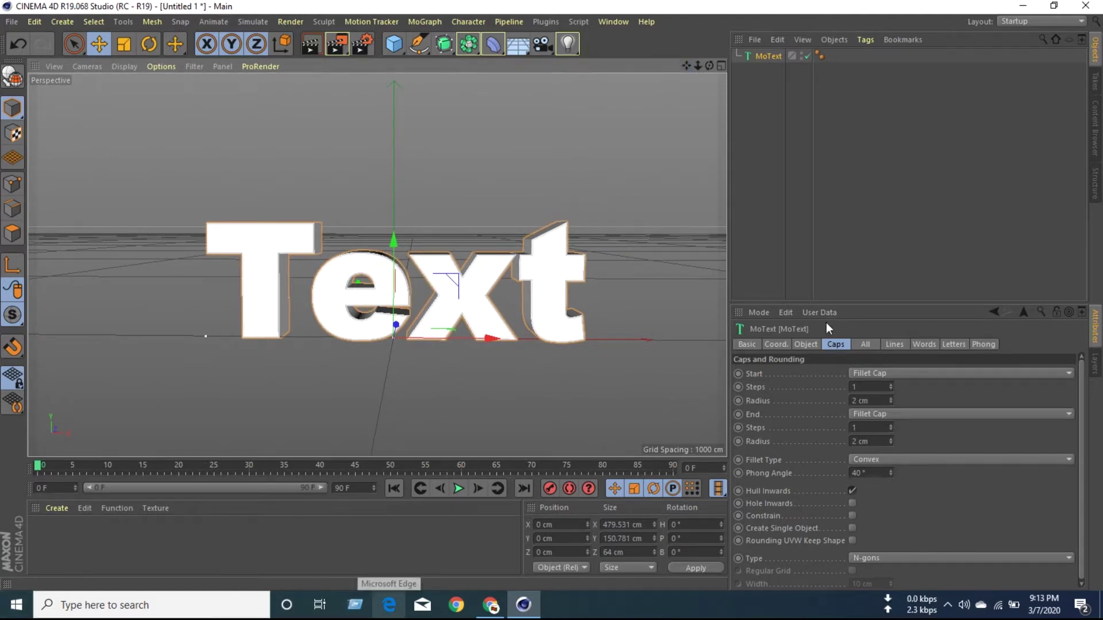
pyautogui.click(806, 345)
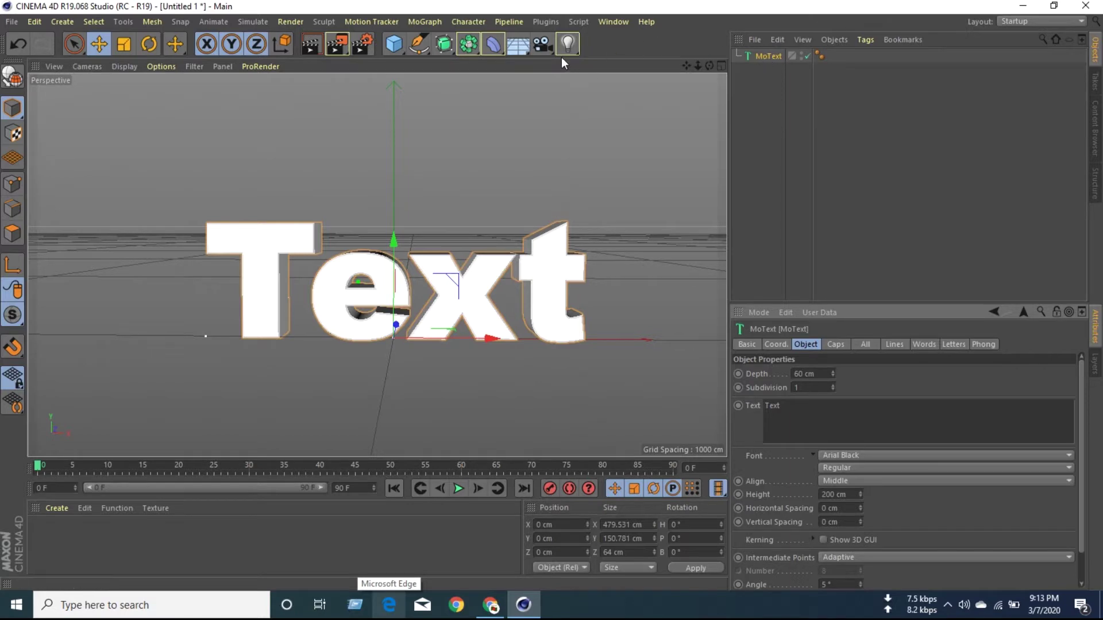
pyautogui.moveTo(549, 51); pyautogui.dragTo(574, 65)
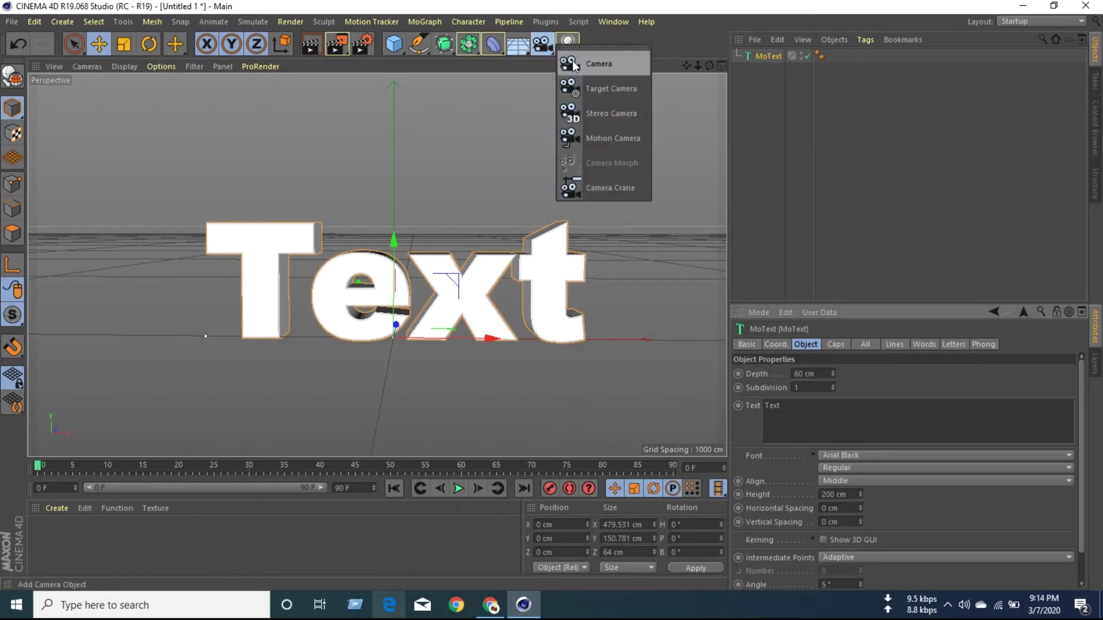
# - Add a Camera at the current view, look through it, and duplicate MoText as MoText.1
pyautogui.click(575, 64)
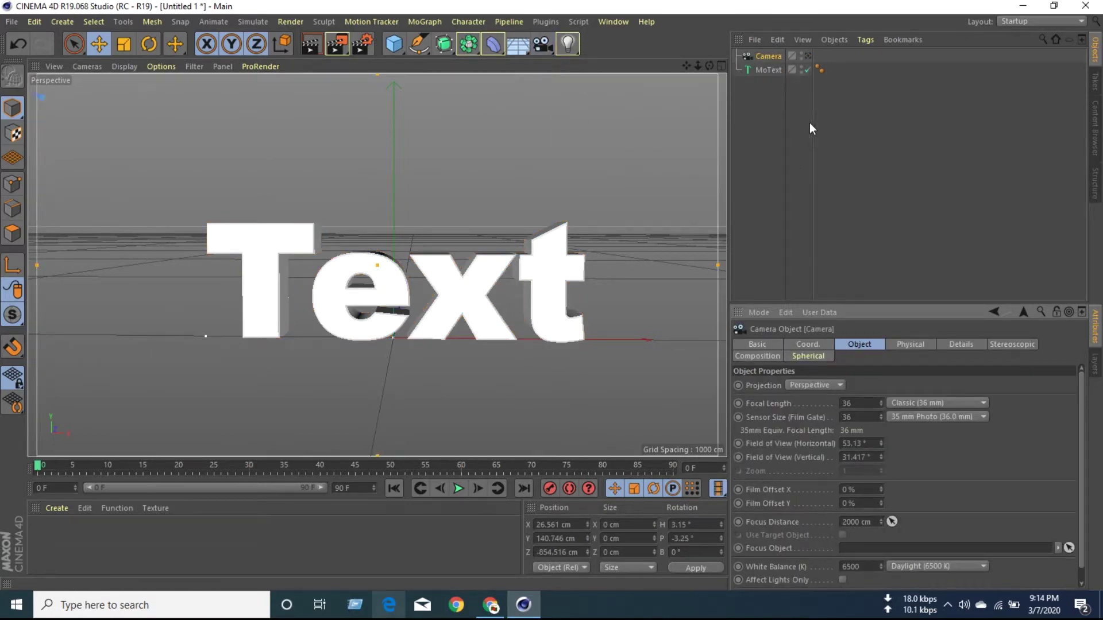
pyautogui.click(808, 56)
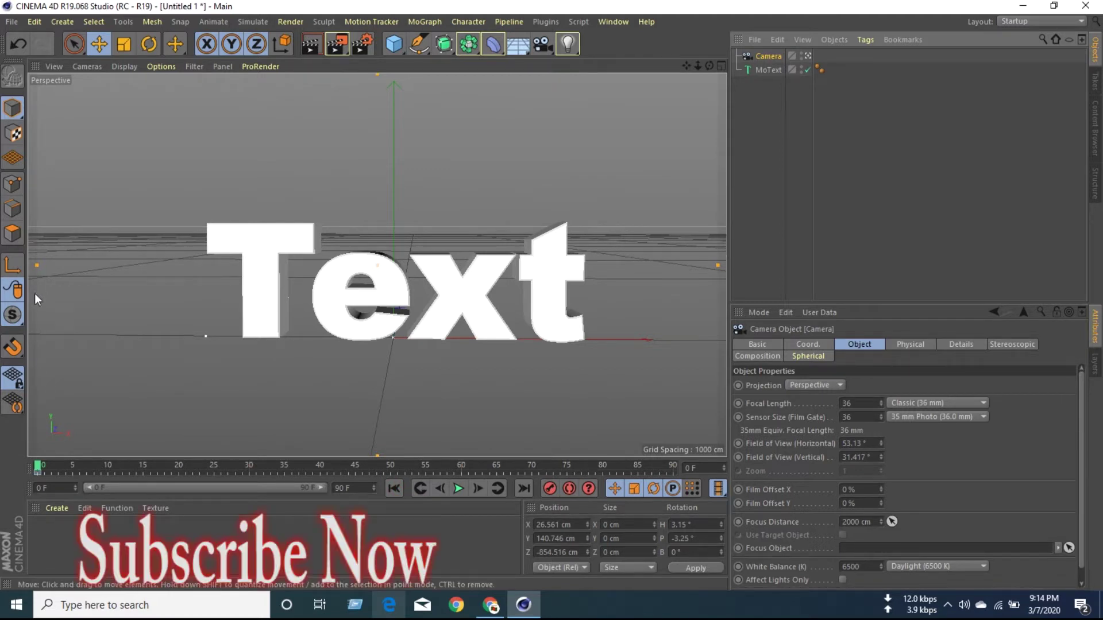
pyautogui.click(763, 71)
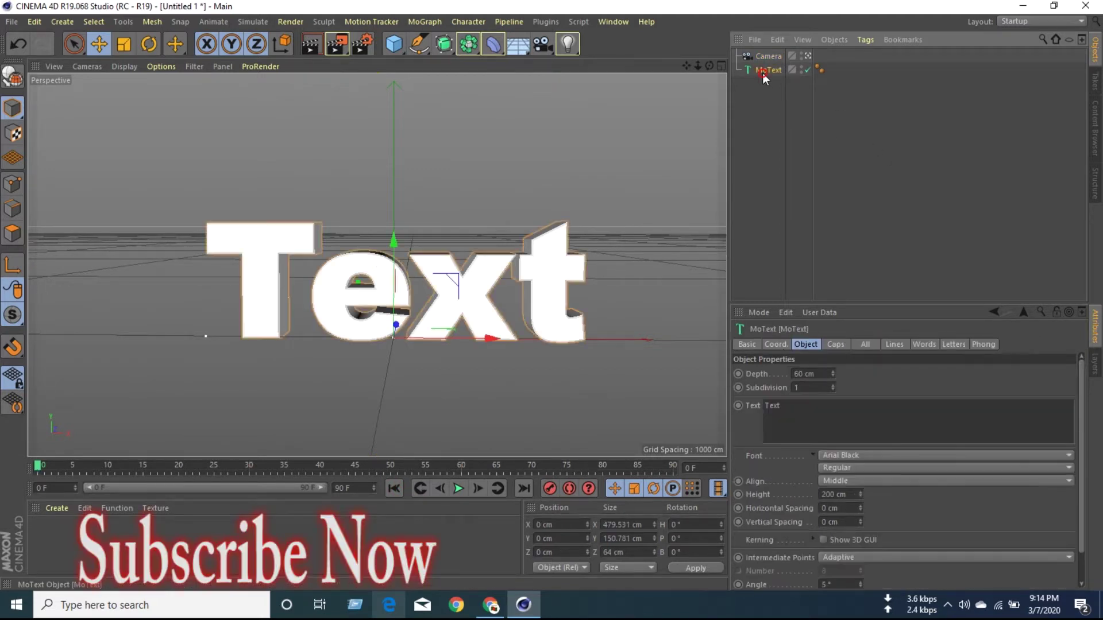
pyautogui.hotkey('ctrl', 'c')
pyautogui.hotkey('ctrl', 'v')
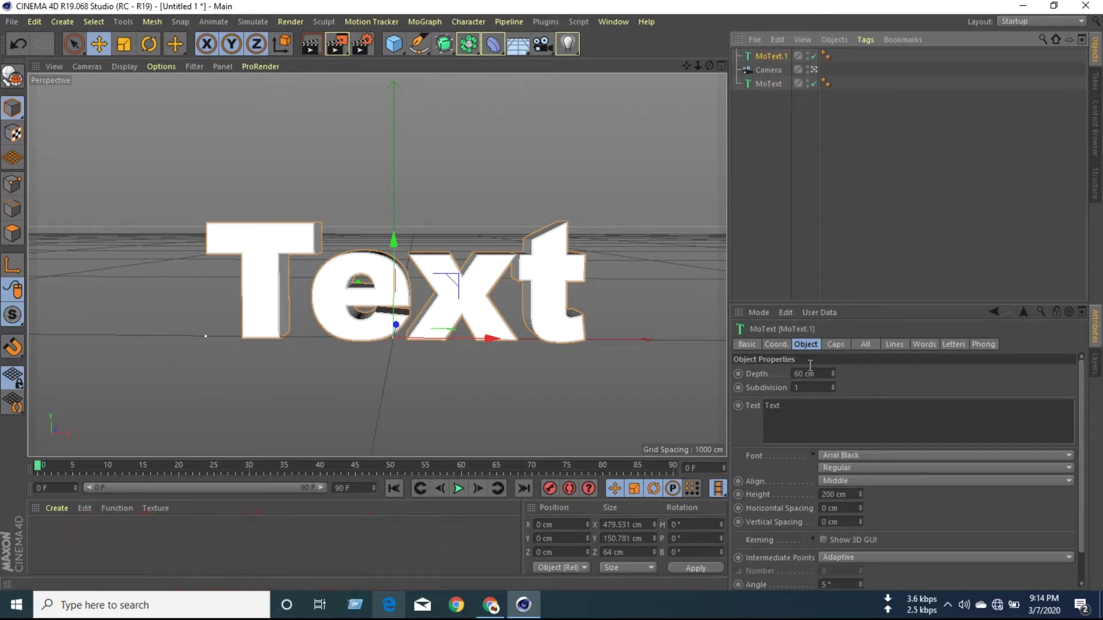
# - Give MoText.1 a plain Fillet front cap with 4 cm front and back radii
pyautogui.click(835, 345)
pyautogui.click(864, 374)
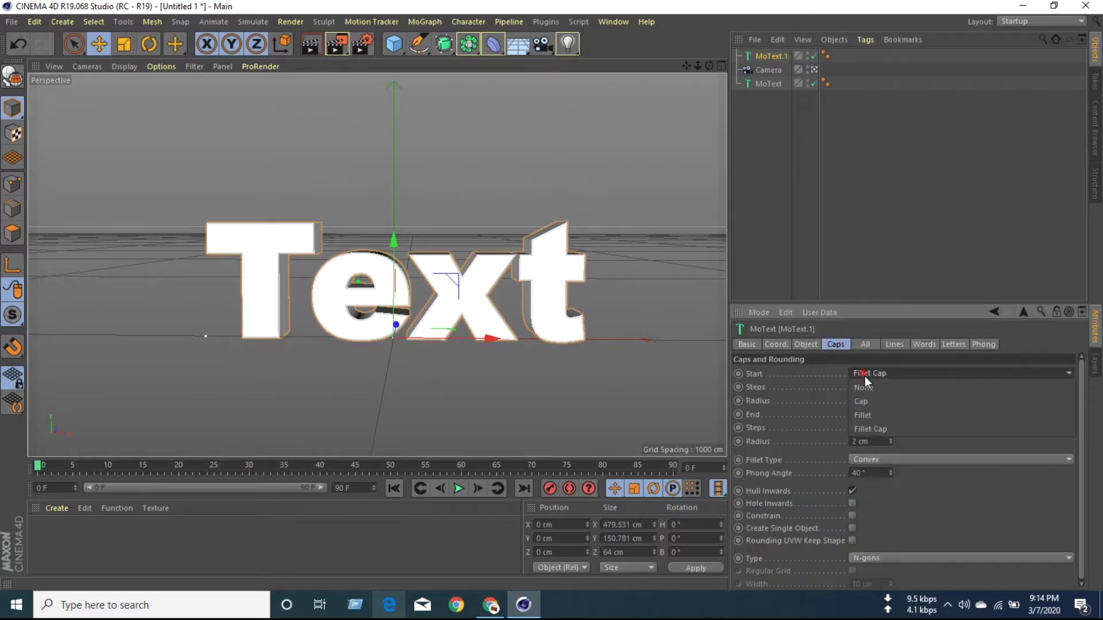
pyautogui.click(875, 411)
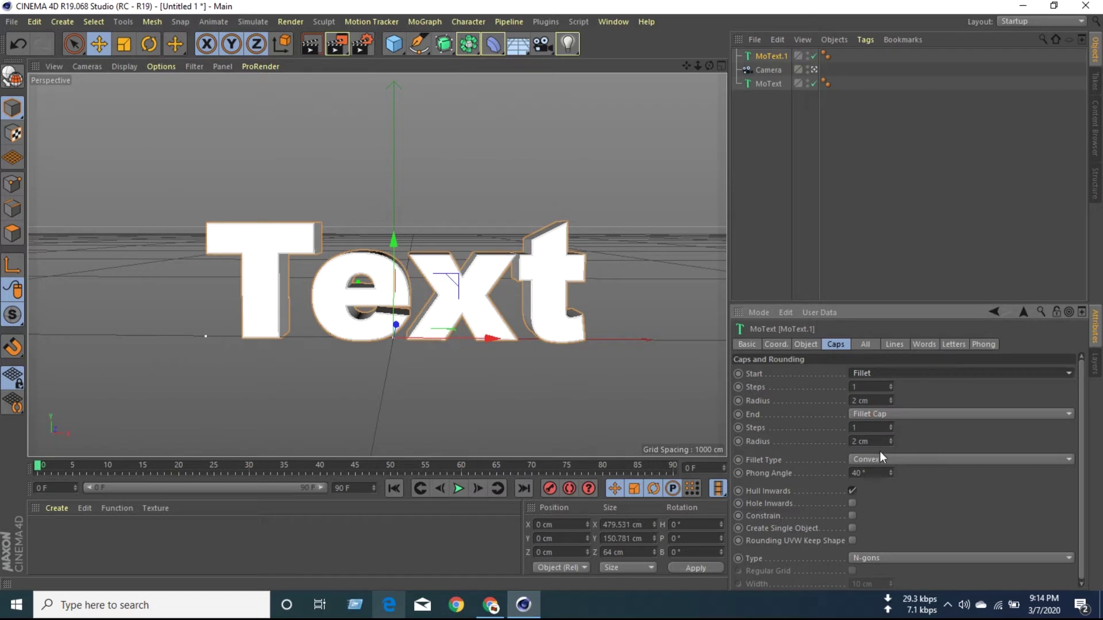
pyautogui.click(891, 437)
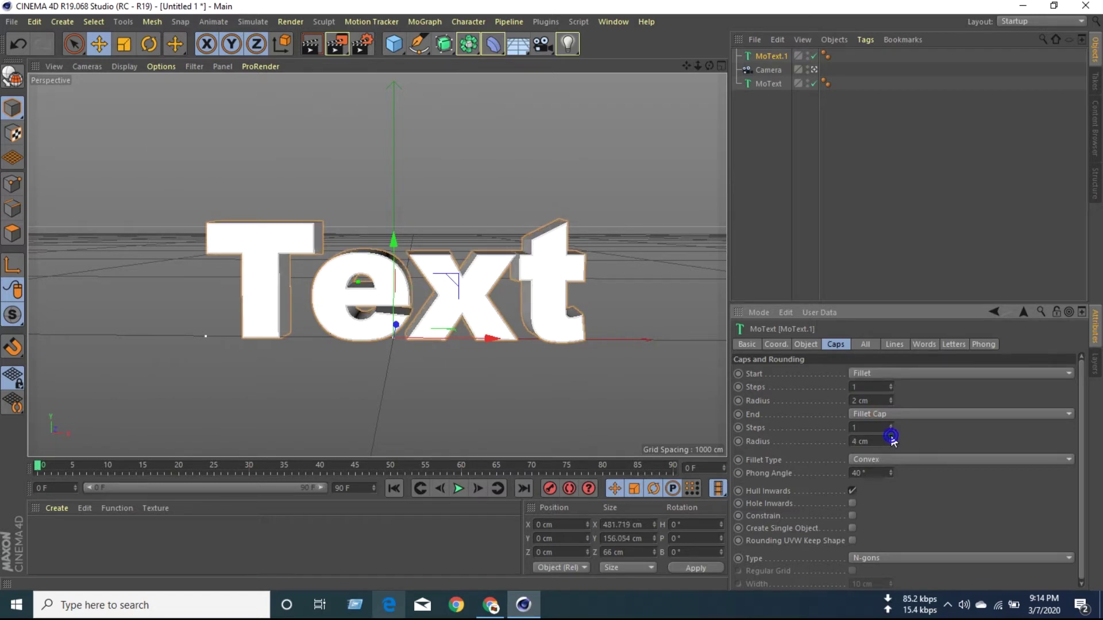
pyautogui.click(892, 398)
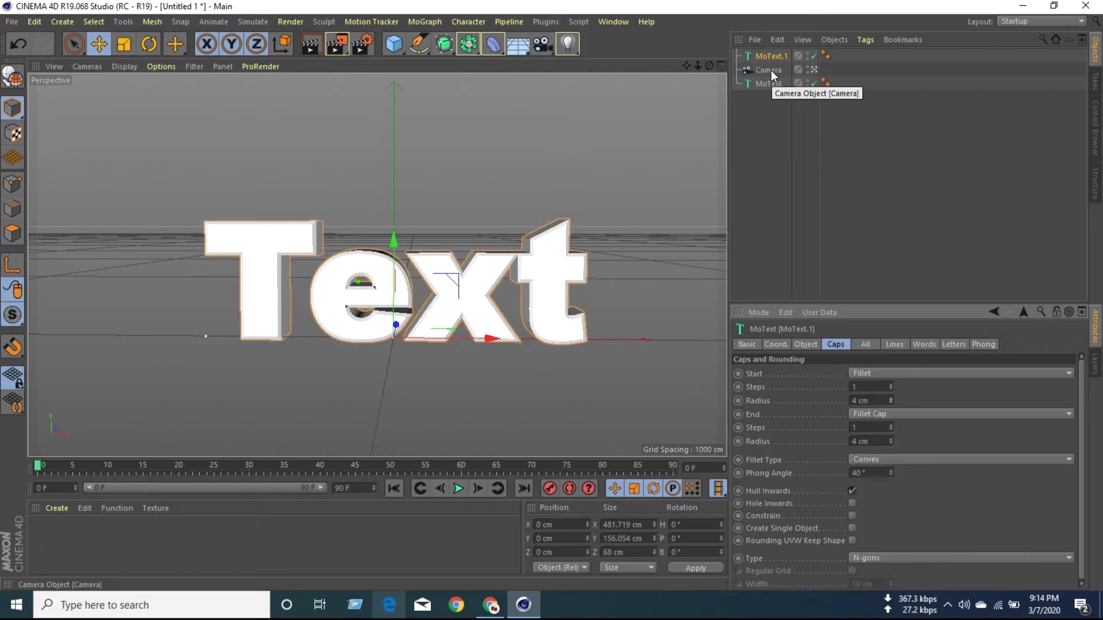
pyautogui.click(806, 345)
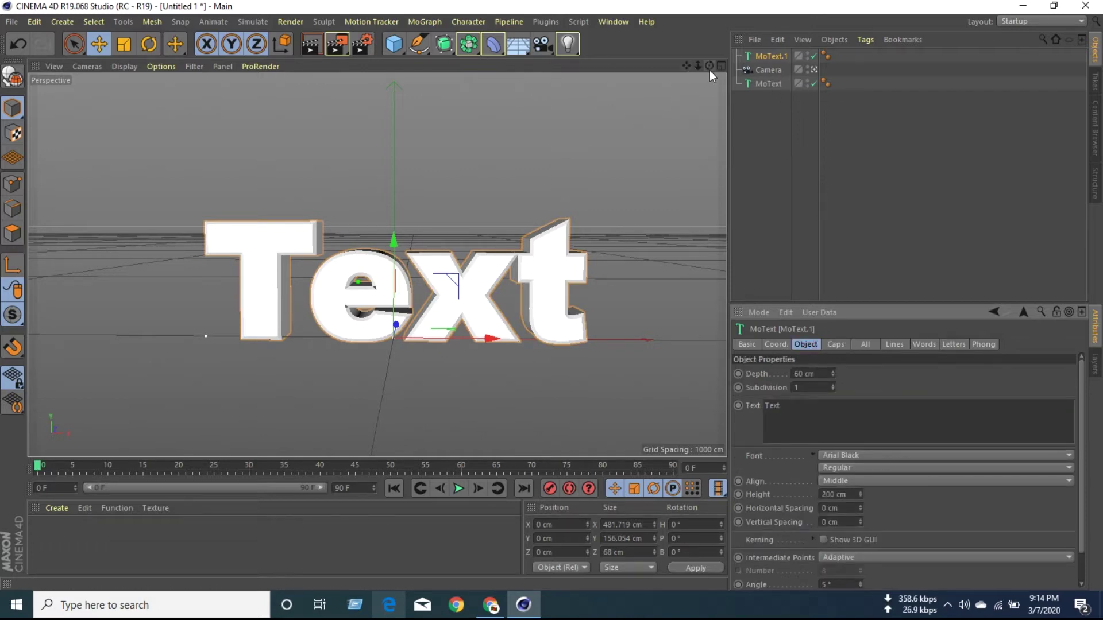
# - Set MoText.1 depth to 45 cm and move it about 12.9 cm along Z
pyautogui.moveTo(709, 70); pyautogui.dragTo(666, 98)
pyautogui.moveTo(709, 66); pyautogui.dragTo(677, 92)
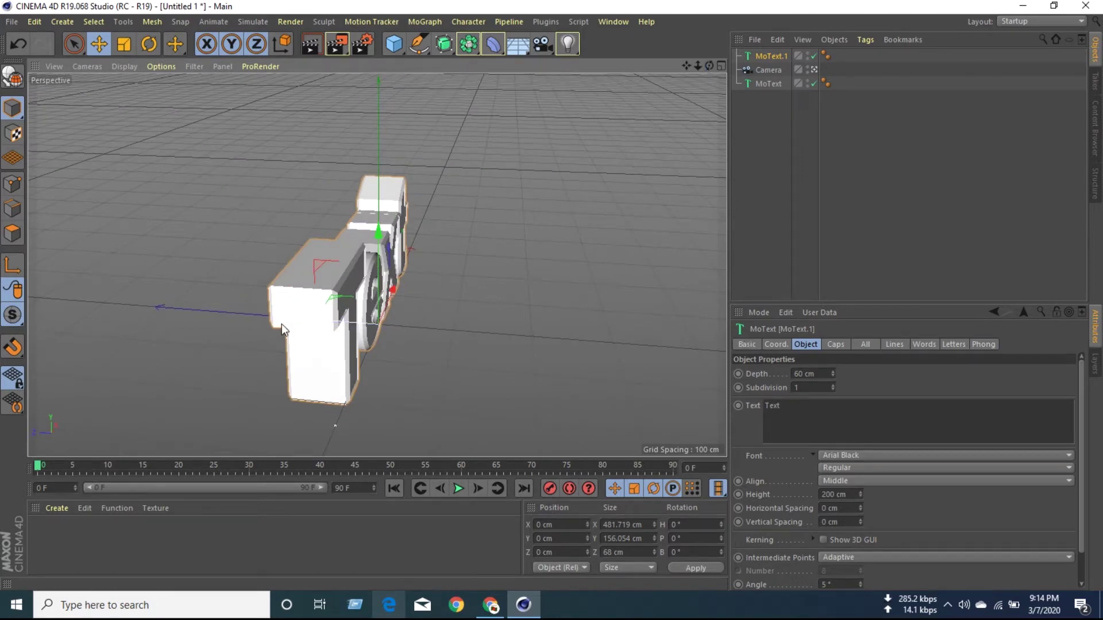
pyautogui.moveTo(286, 319); pyautogui.dragTo(245, 313)
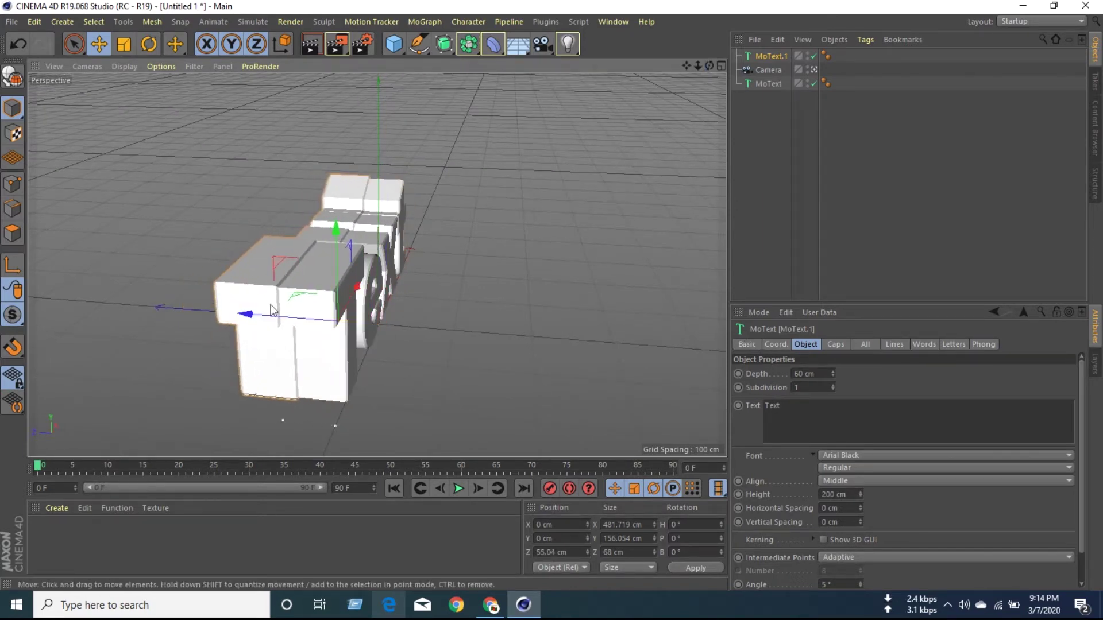
pyautogui.doubleClick(804, 374)
pyautogui.write('45')
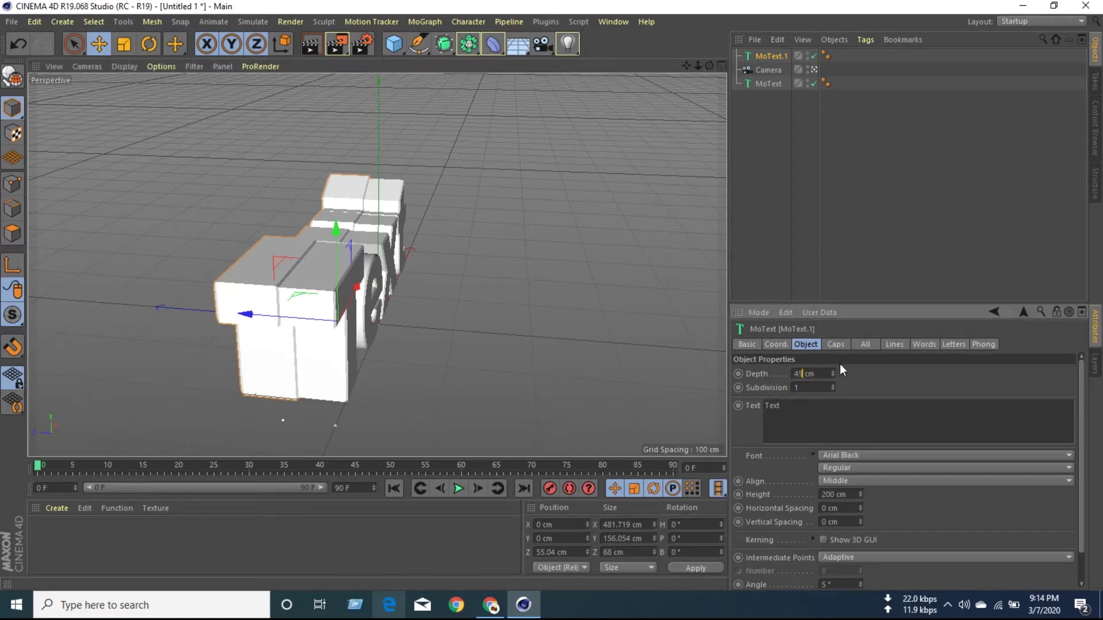
pyautogui.press('Return')
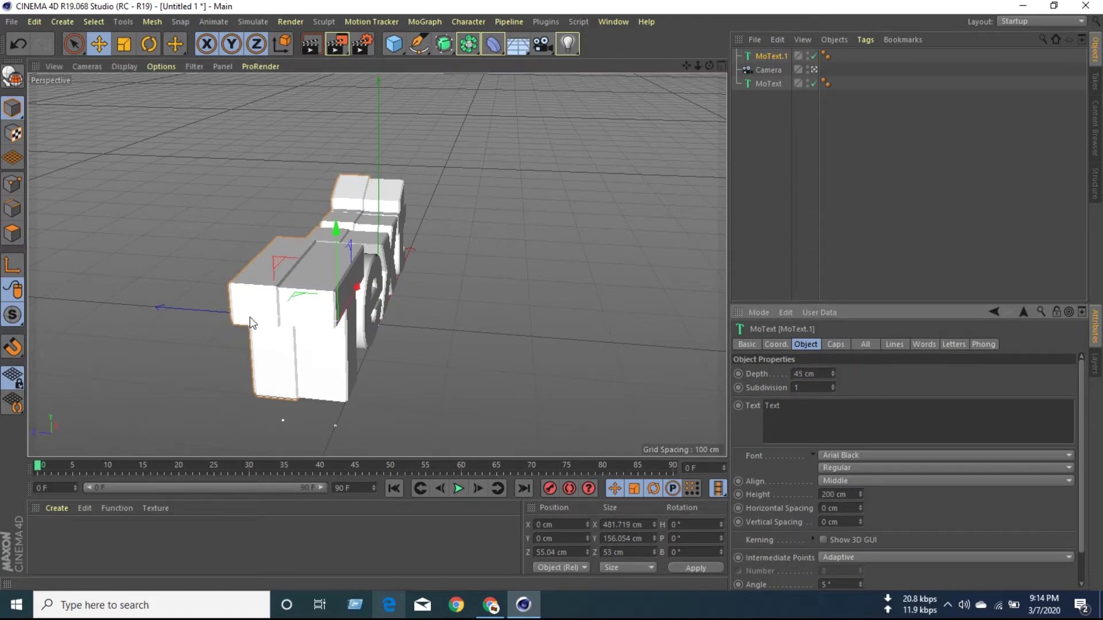
pyautogui.moveTo(251, 322); pyautogui.dragTo(283, 328)
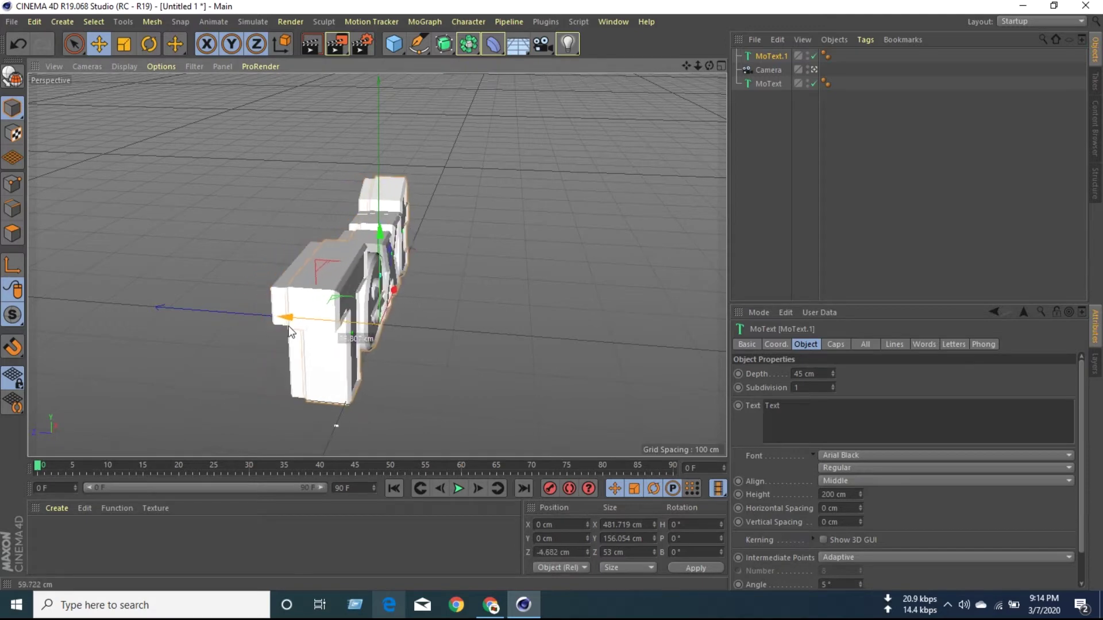
pyautogui.moveTo(282, 326); pyautogui.dragTo(280, 322)
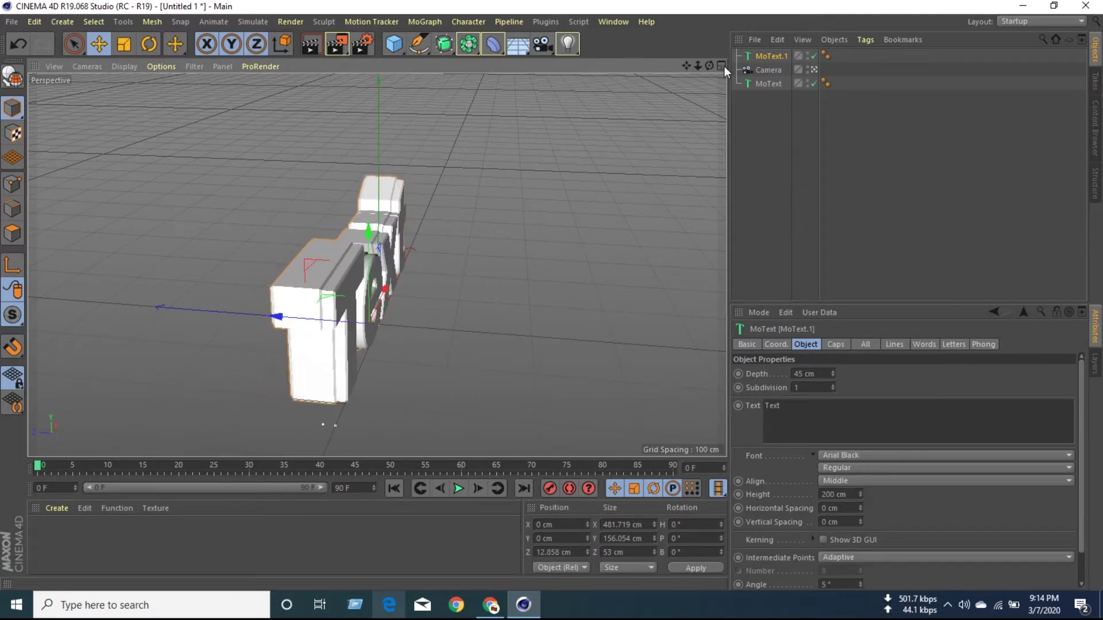
# - Return to a low frontal view, review the caps, and reselect the original MoText
pyautogui.moveTo(709, 64); pyautogui.dragTo(678, 66)
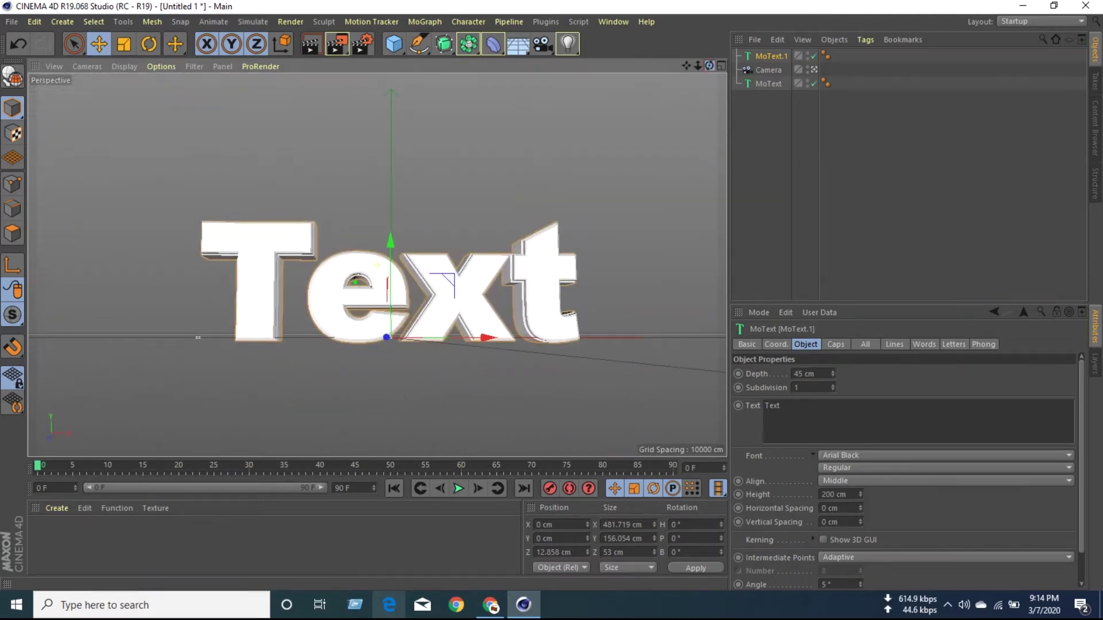
pyautogui.moveTo(214, 325); pyautogui.dragTo(203, 335)
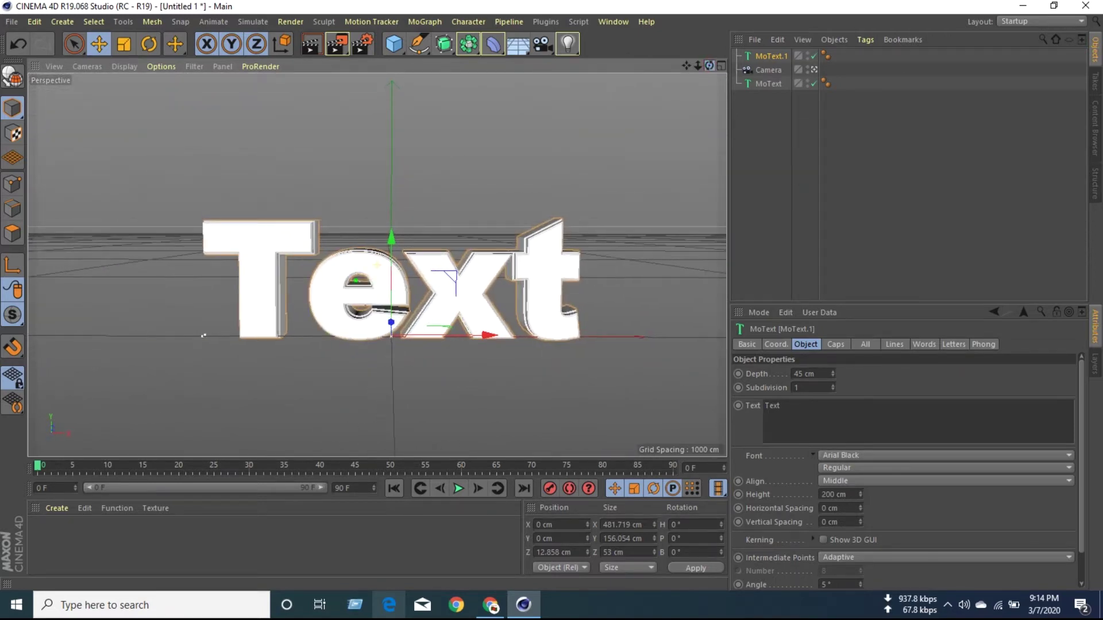
pyautogui.click(834, 343)
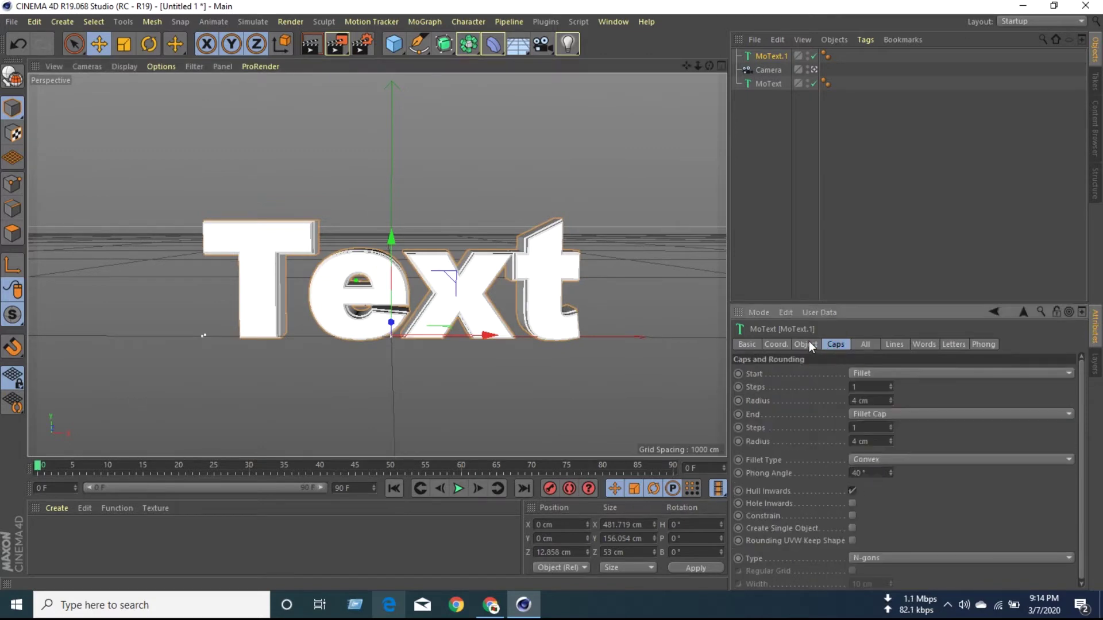
pyautogui.click(808, 342)
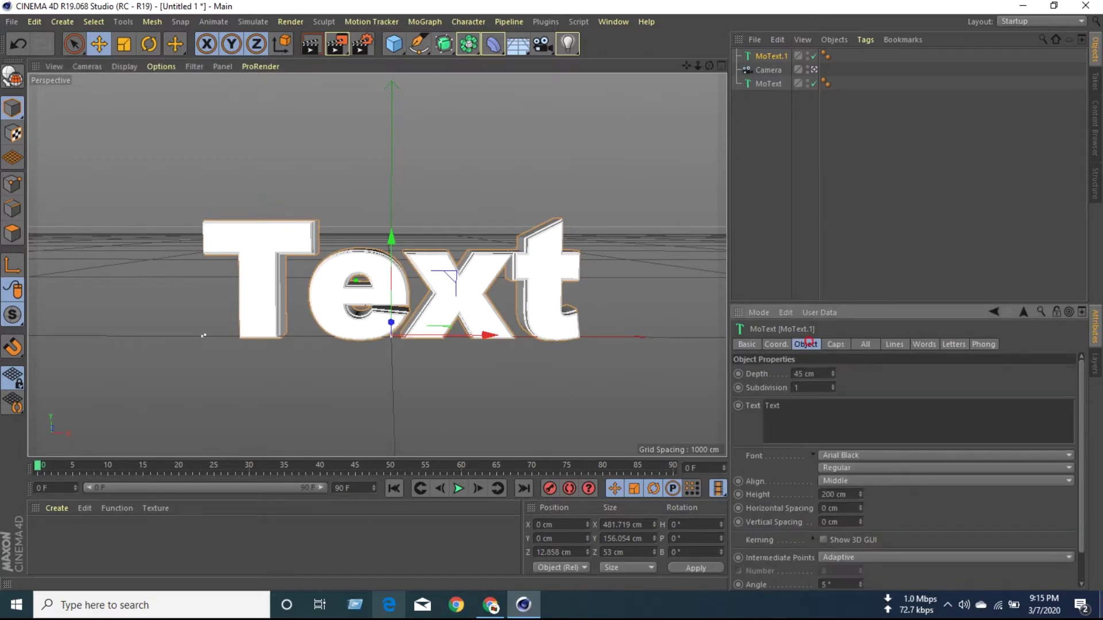
pyautogui.click(765, 83)
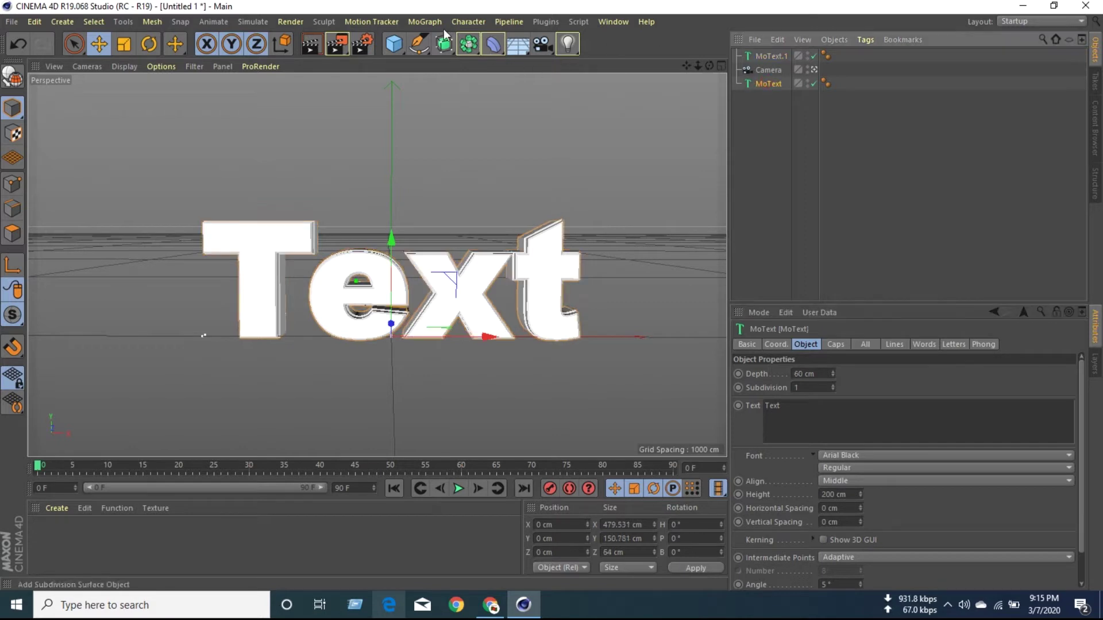
# - Add a Plain effector from MoGraph > Effector and show its Parameter settings
pyautogui.click(426, 23)
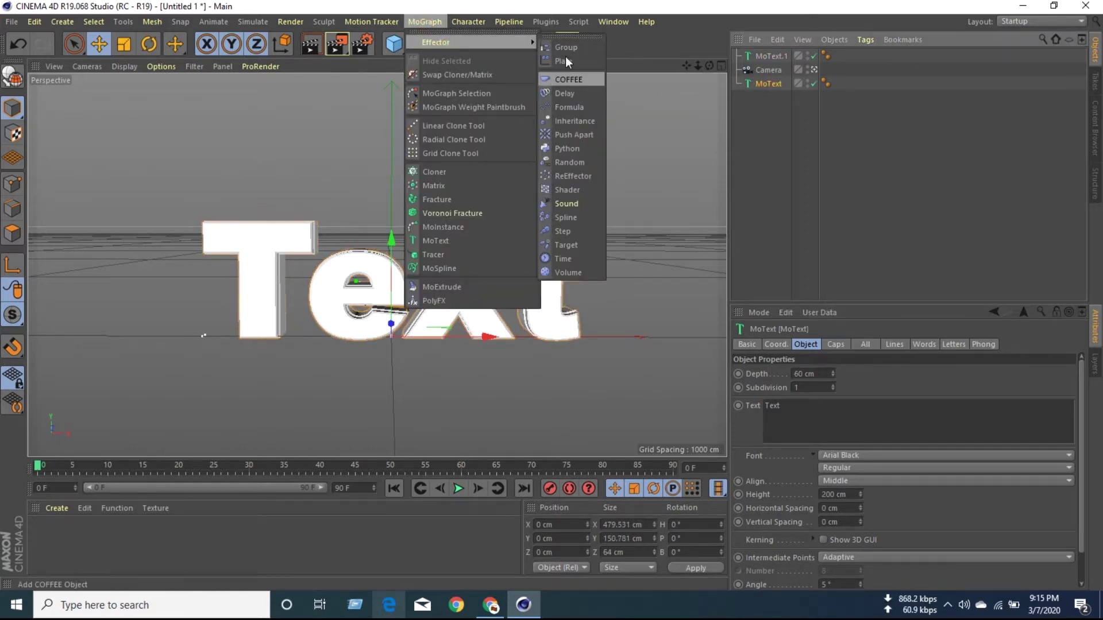
pyautogui.click(564, 61)
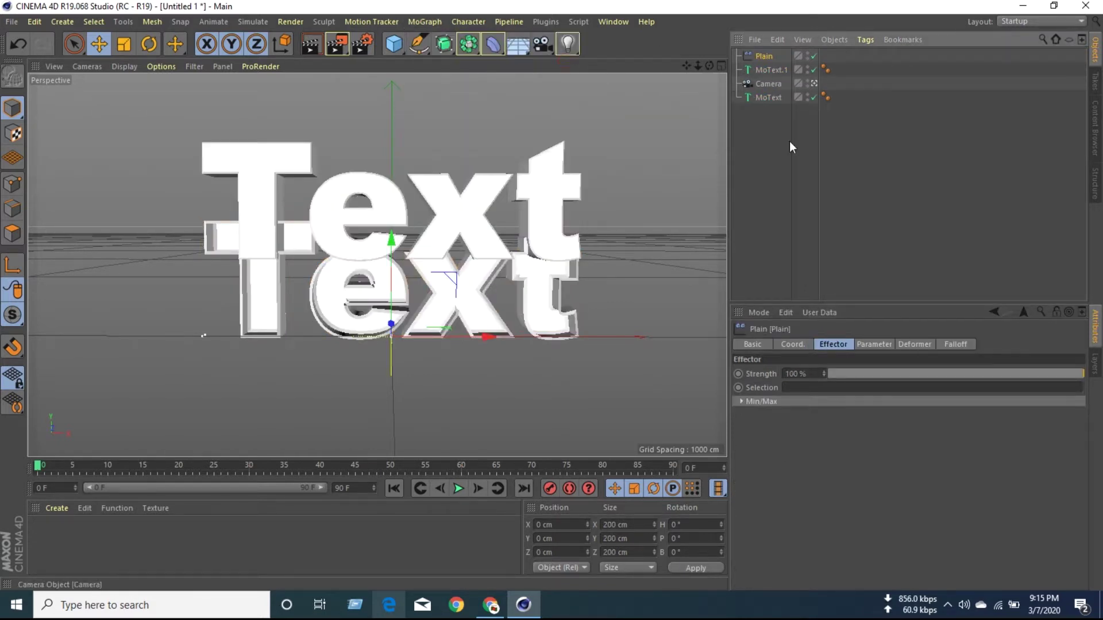
pyautogui.click(867, 345)
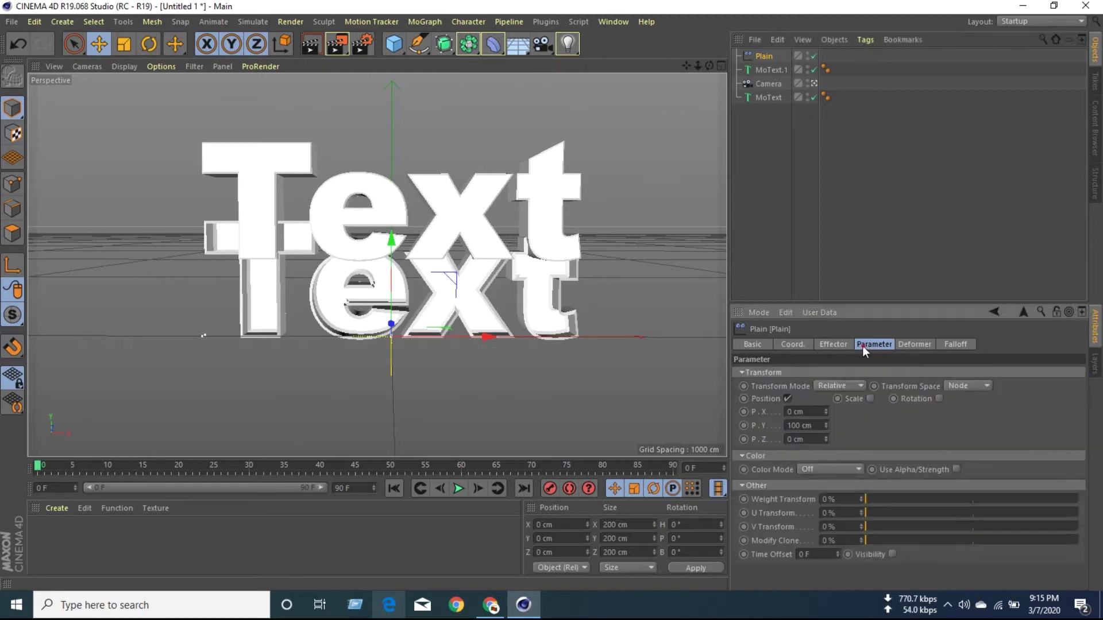
# - Set the Plain effector's P.Y offset to 0 cm and P.Z to -1150 cm
pyautogui.click(795, 426)
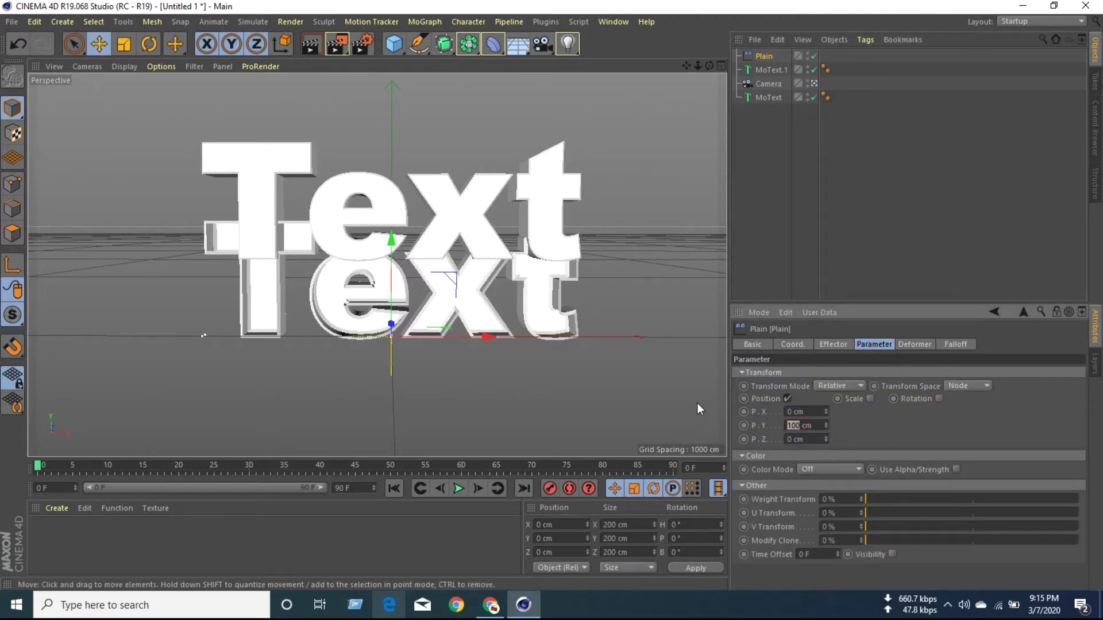
pyautogui.write('0')
pyautogui.press('Return')
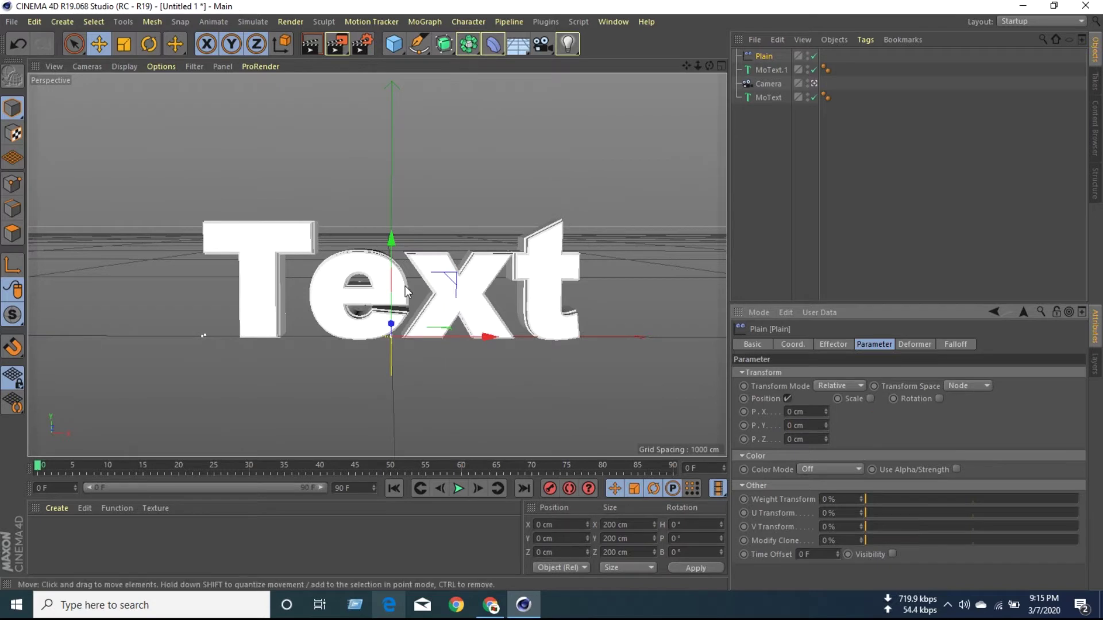
pyautogui.doubleClick(793, 439)
pyautogui.press('BackSpace')
pyautogui.write('-')
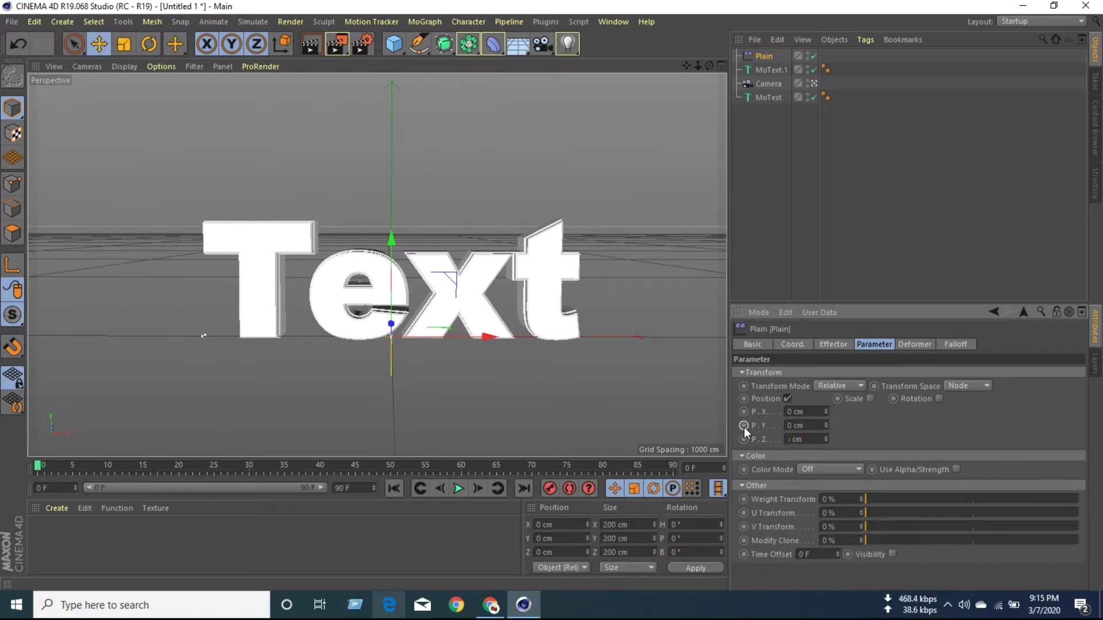
pyautogui.write('1150')
pyautogui.press('Return')
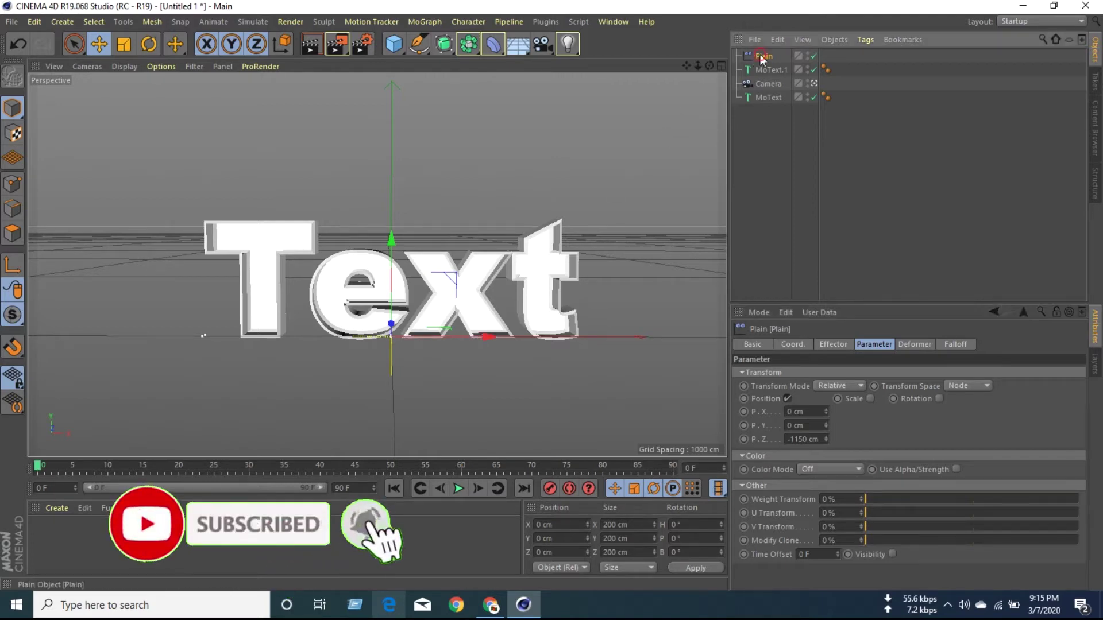
pyautogui.click(952, 343)
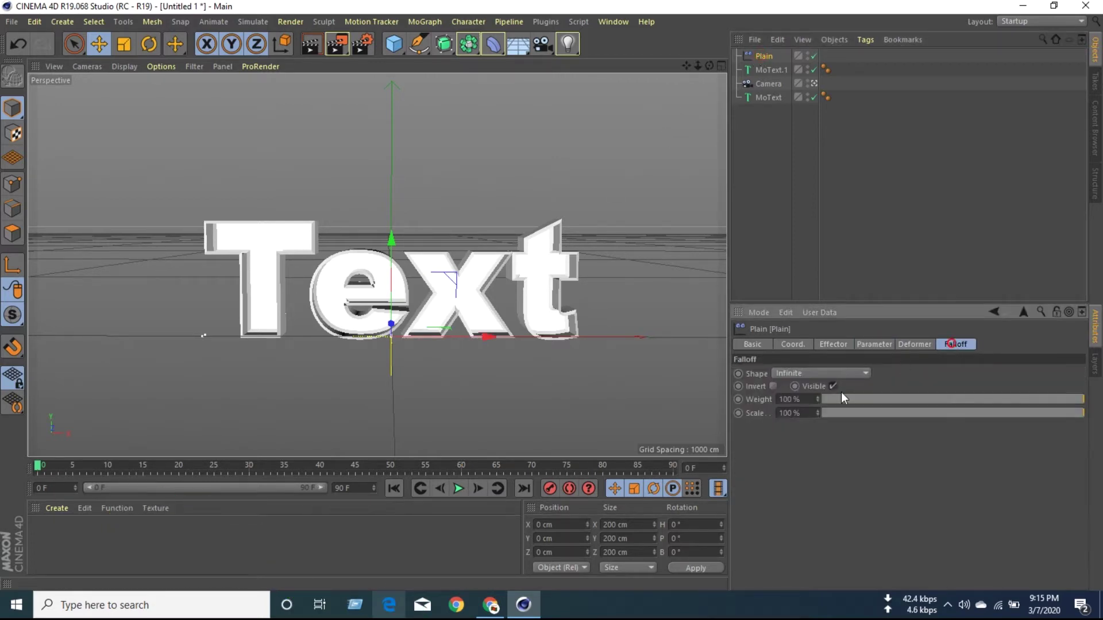
# - Switch the Plain effector falloff to a Box shape and widen it across the text
pyautogui.click(811, 377)
pyautogui.click(790, 401)
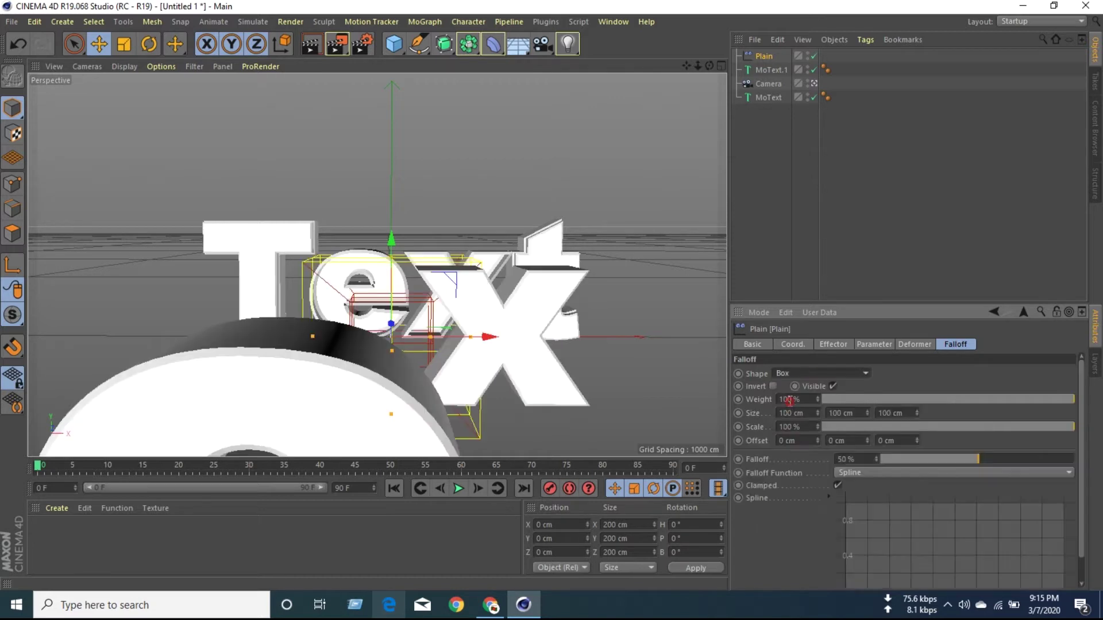
pyautogui.moveTo(473, 341)
pyautogui.mouseDown()
pyautogui.moveTo(667, 369)
pyautogui.moveTo(641, 370)
pyautogui.mouseUp()
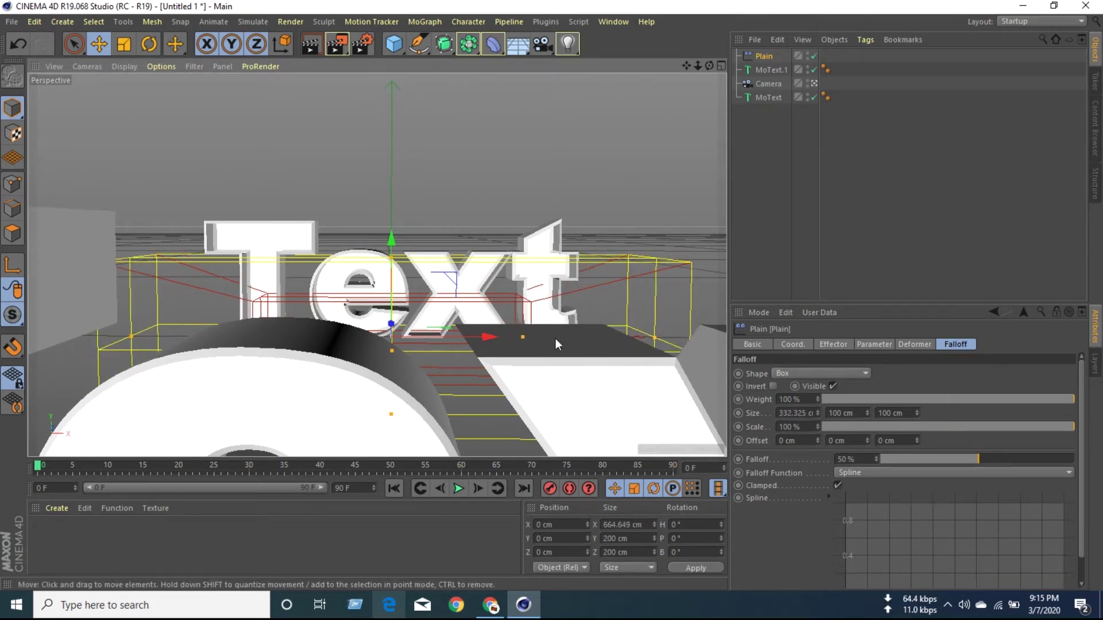
pyautogui.moveTo(525, 338); pyautogui.dragTo(609, 353)
pyautogui.click(609, 354)
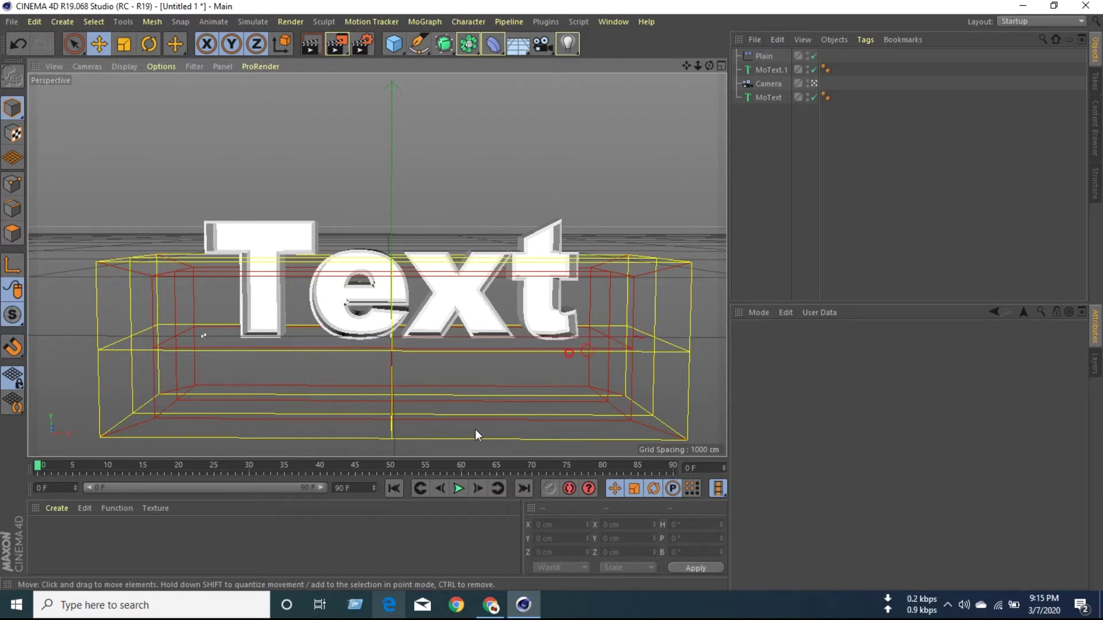
# - Raise the falloff box about 69 cm on Y with 13.97% falloff, back at frame 0
pyautogui.click(762, 55)
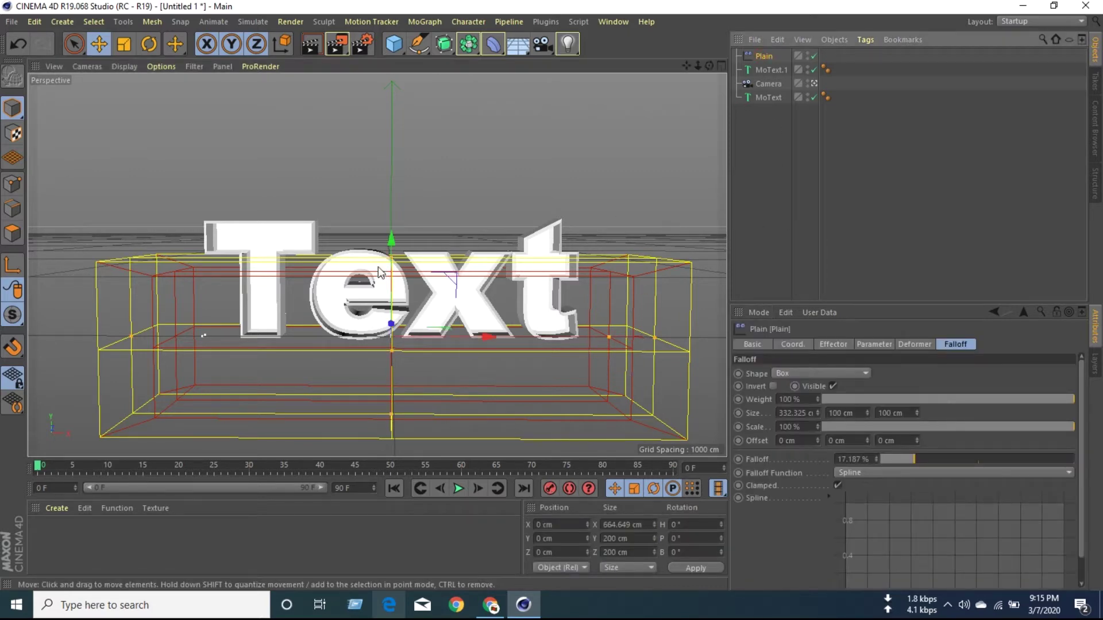
pyautogui.moveTo(391, 241); pyautogui.dragTo(401, 187)
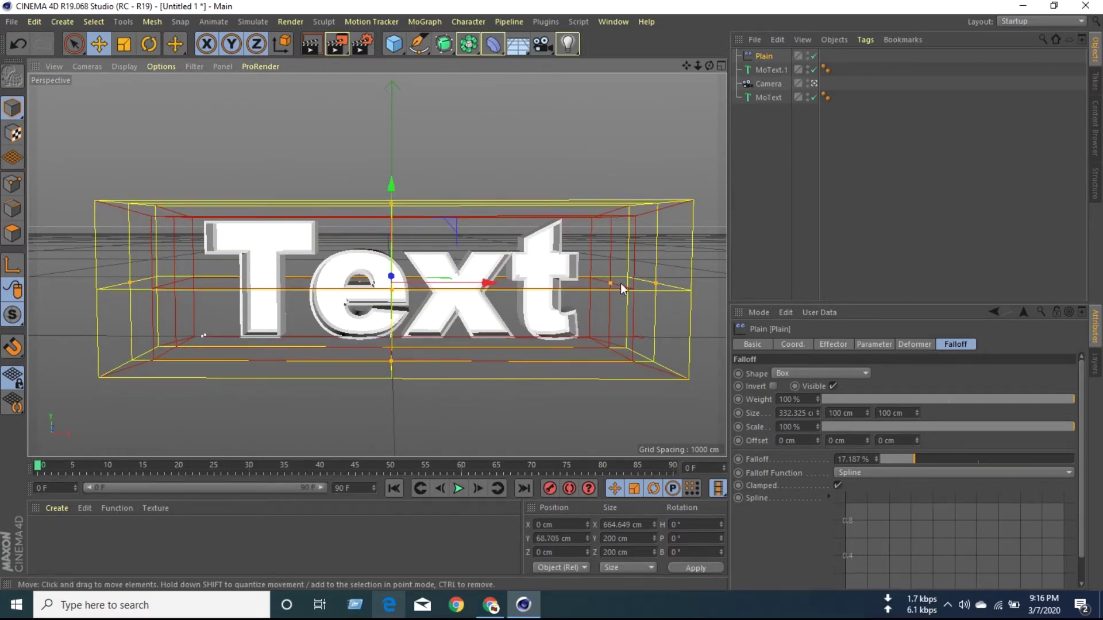
pyautogui.moveTo(612, 284); pyautogui.dragTo(674, 278)
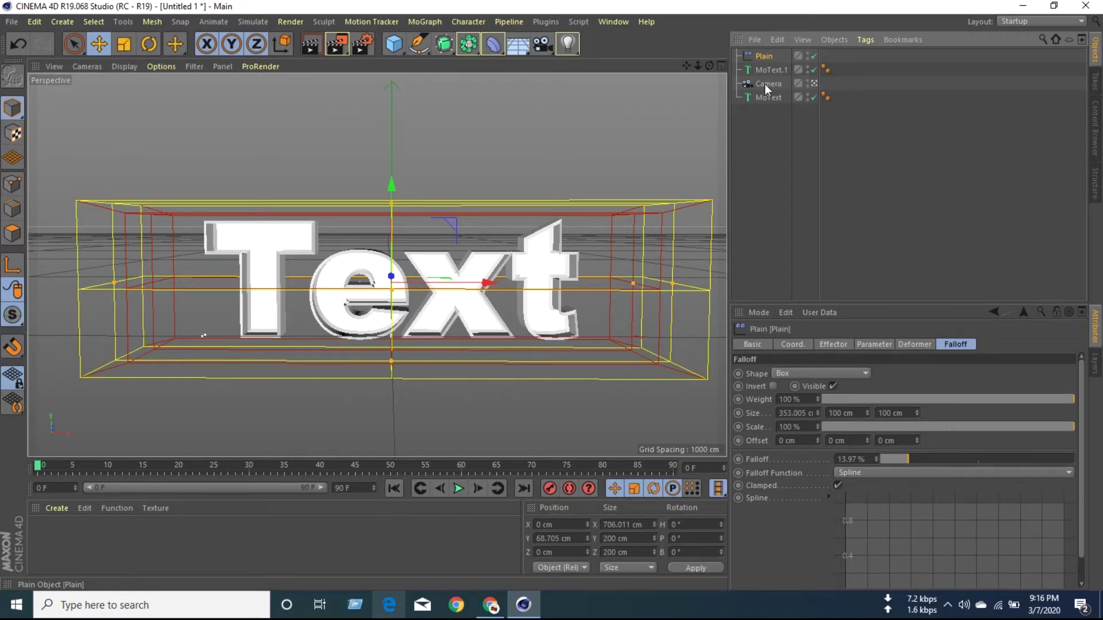
pyautogui.click(394, 488)
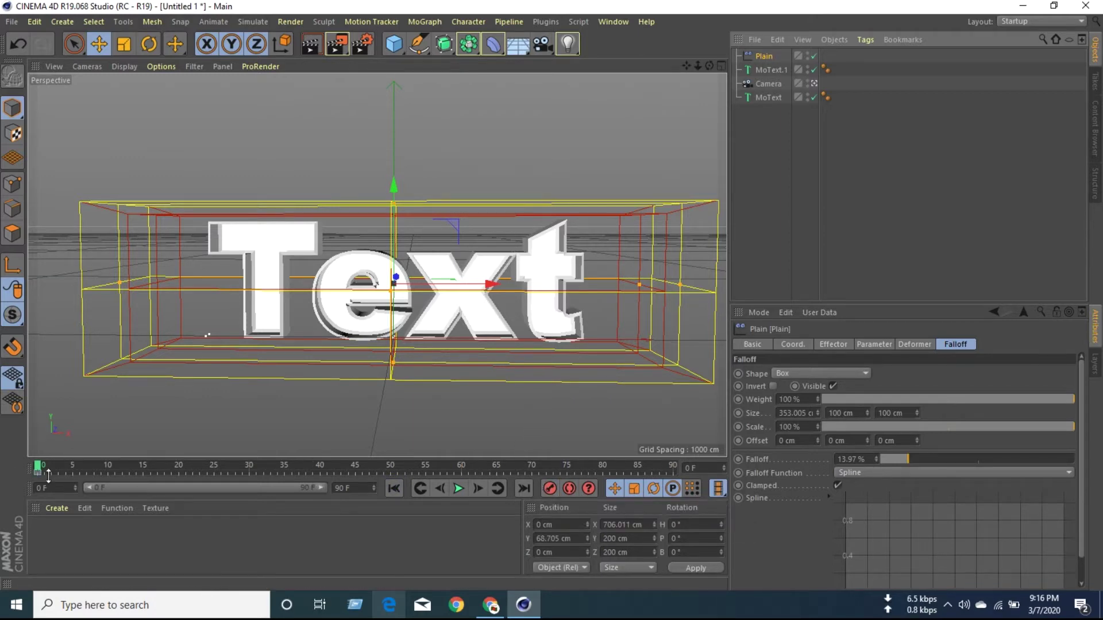
# - At frame 74, slide the falloff box to about -561 cm X and record a keyframe
pyautogui.moveTo(41, 468); pyautogui.dragTo(499, 458)
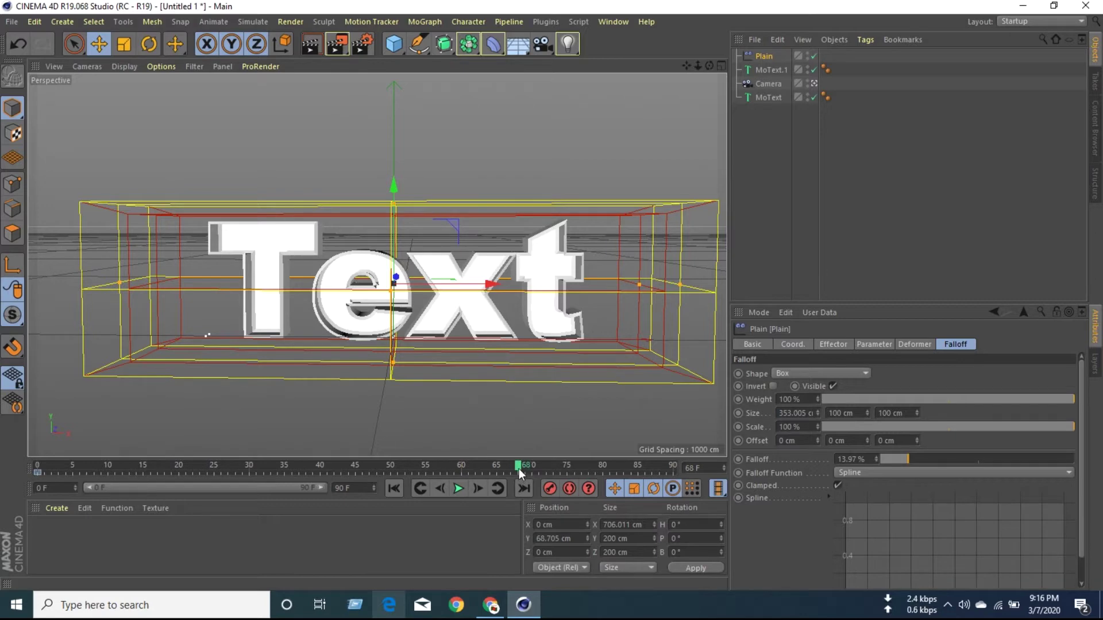
pyautogui.moveTo(509, 467); pyautogui.dragTo(560, 469)
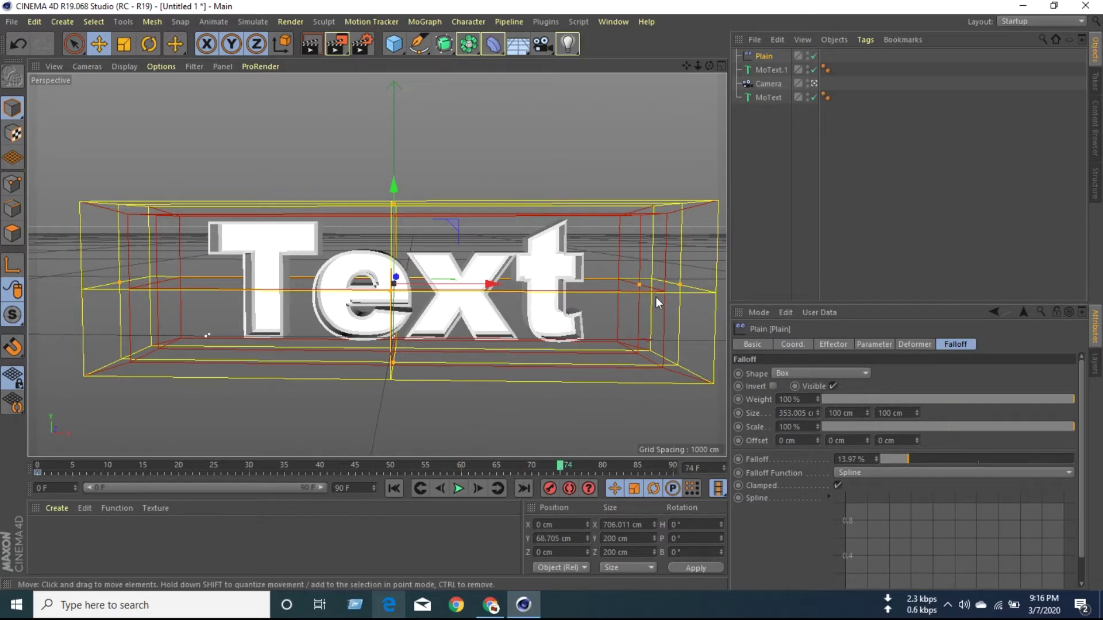
pyautogui.moveTo(488, 287)
pyautogui.mouseDown()
pyautogui.moveTo(287, 313)
pyautogui.moveTo(54, 423)
pyautogui.mouseUp()
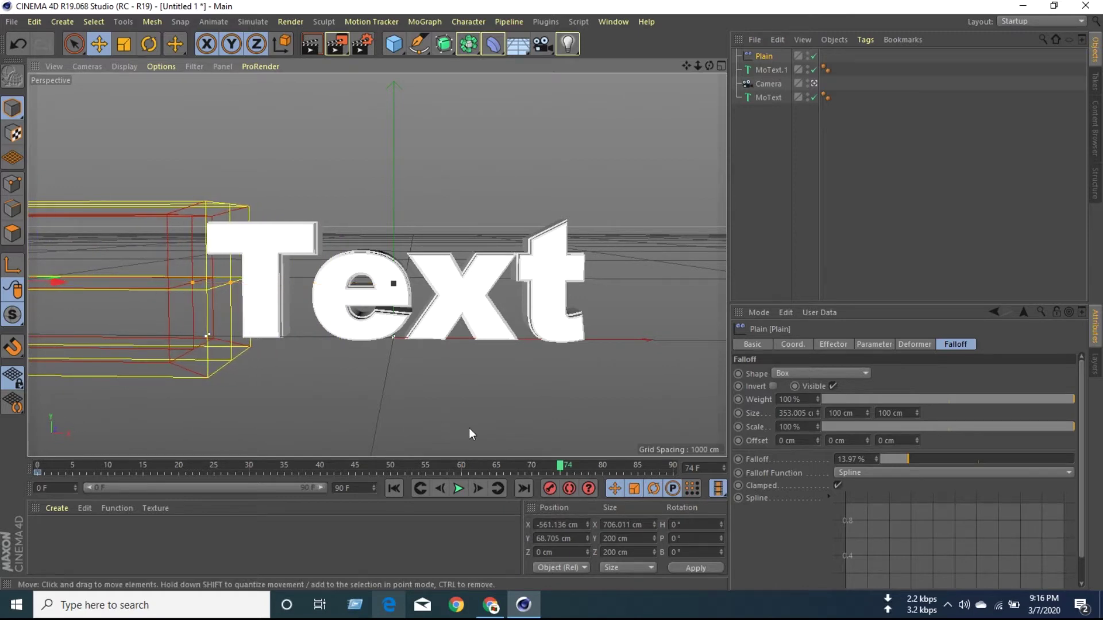
pyautogui.click(549, 489)
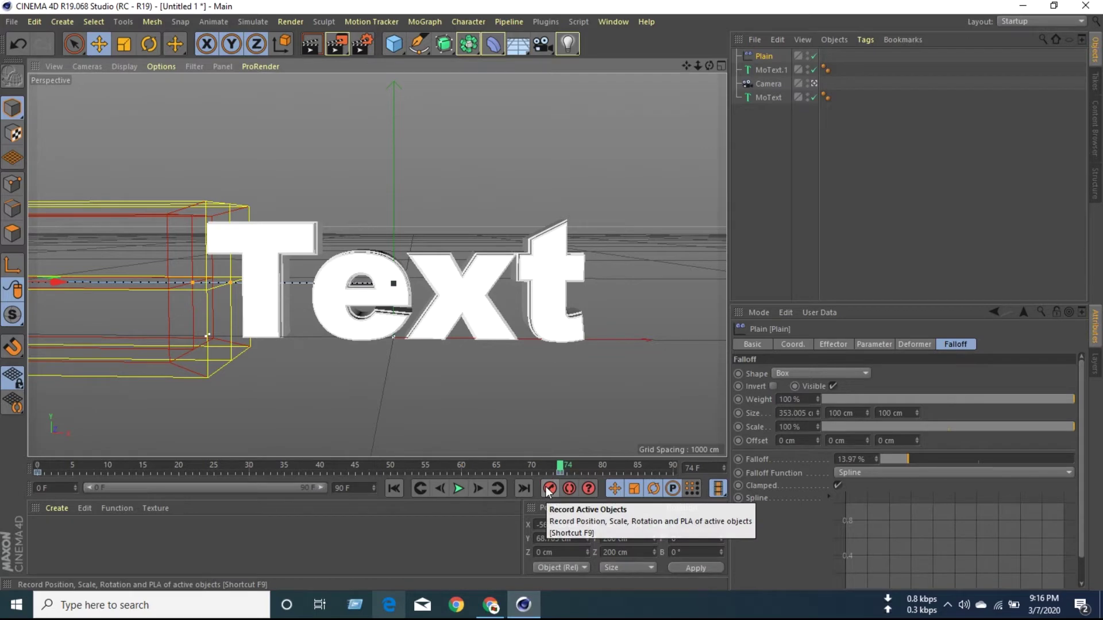
# - Play the falloff animation from the start, then stop back at frame 0
pyautogui.click(396, 490)
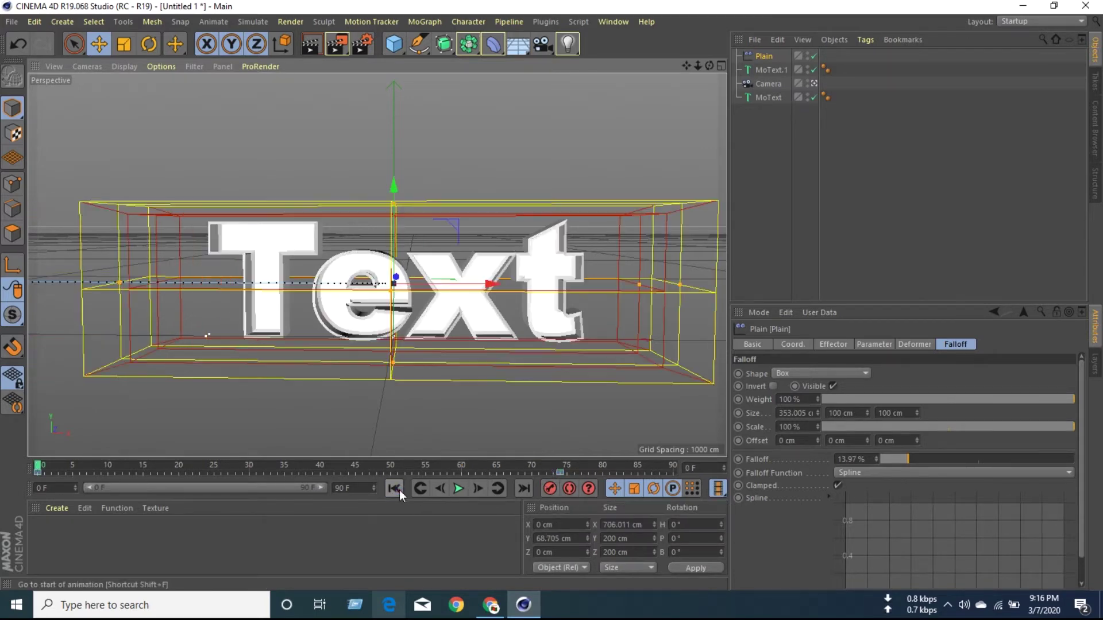
pyautogui.click(457, 491)
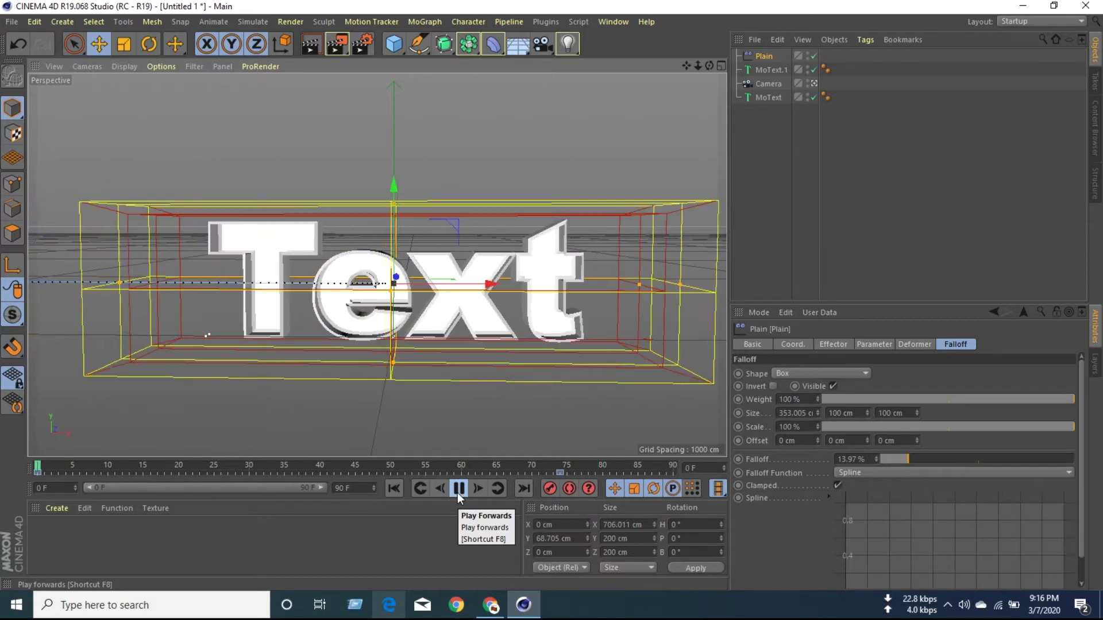
pyautogui.click(458, 489)
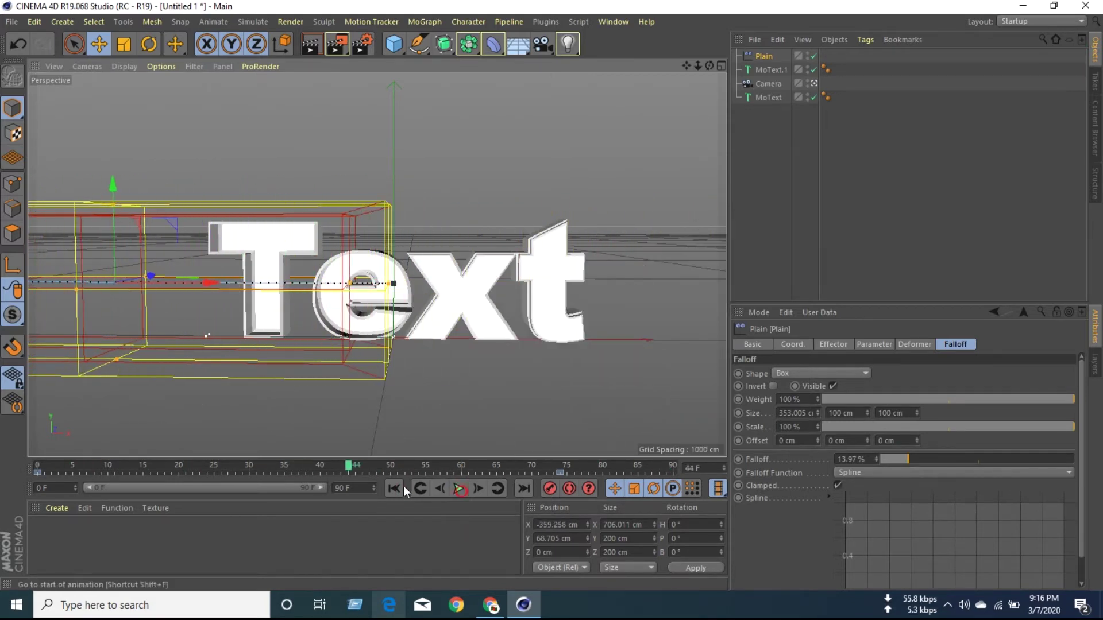
pyautogui.click(396, 489)
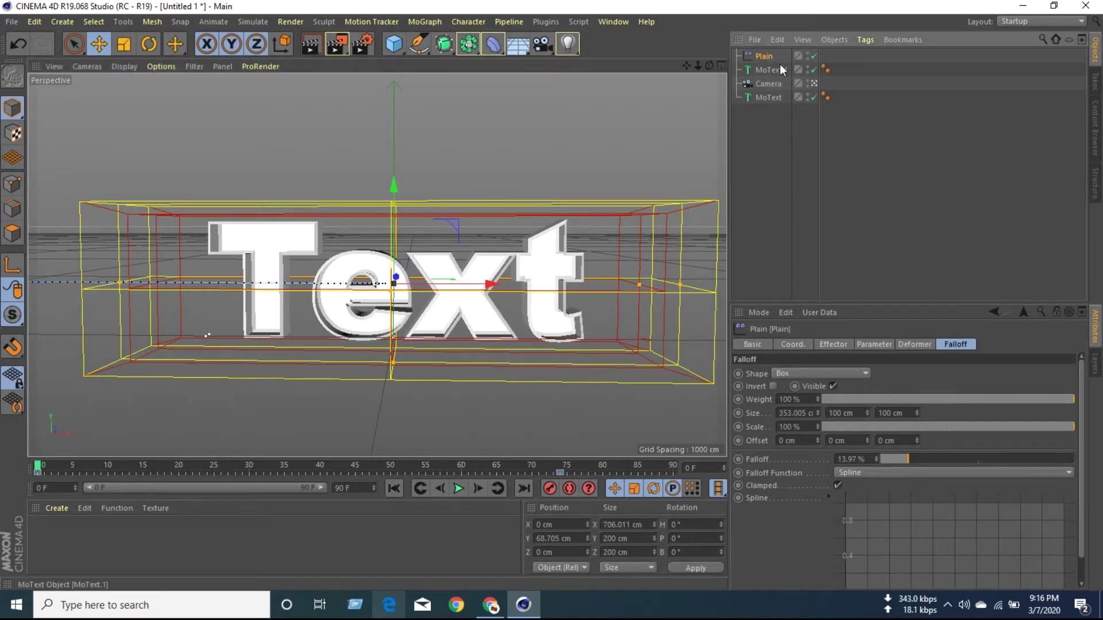
# - Move the Camera below the MoText objects, then group Plain, MoText.1 and MoText under a new Null
pyautogui.moveTo(791, 52); pyautogui.dragTo(755, 79)
pyautogui.moveTo(756, 79); pyautogui.dragTo(771, 114)
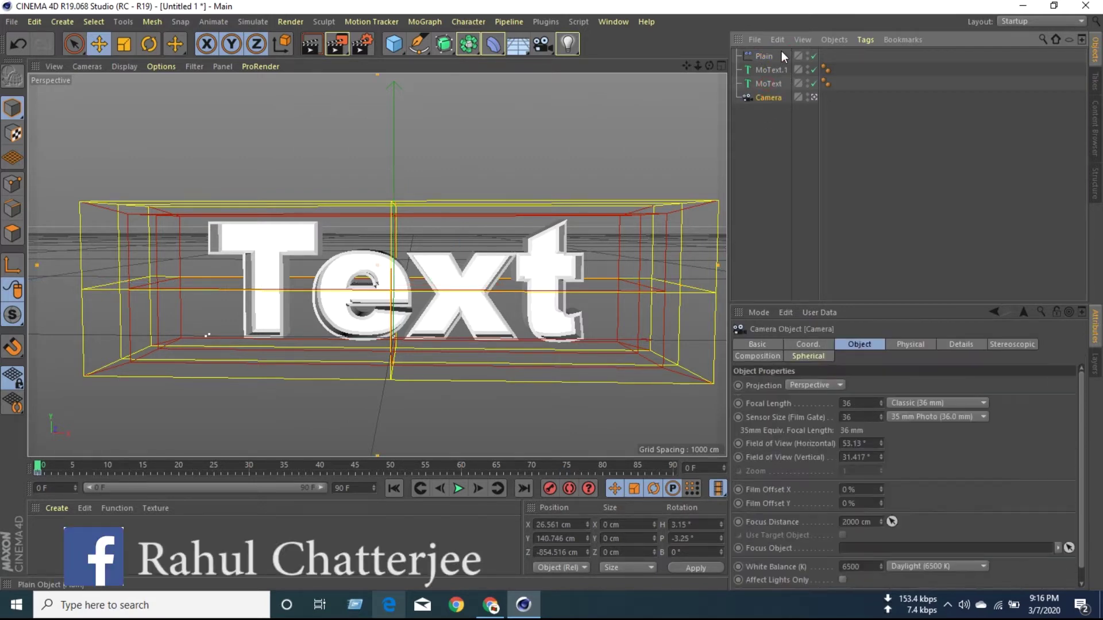
pyautogui.moveTo(784, 54); pyautogui.dragTo(764, 86)
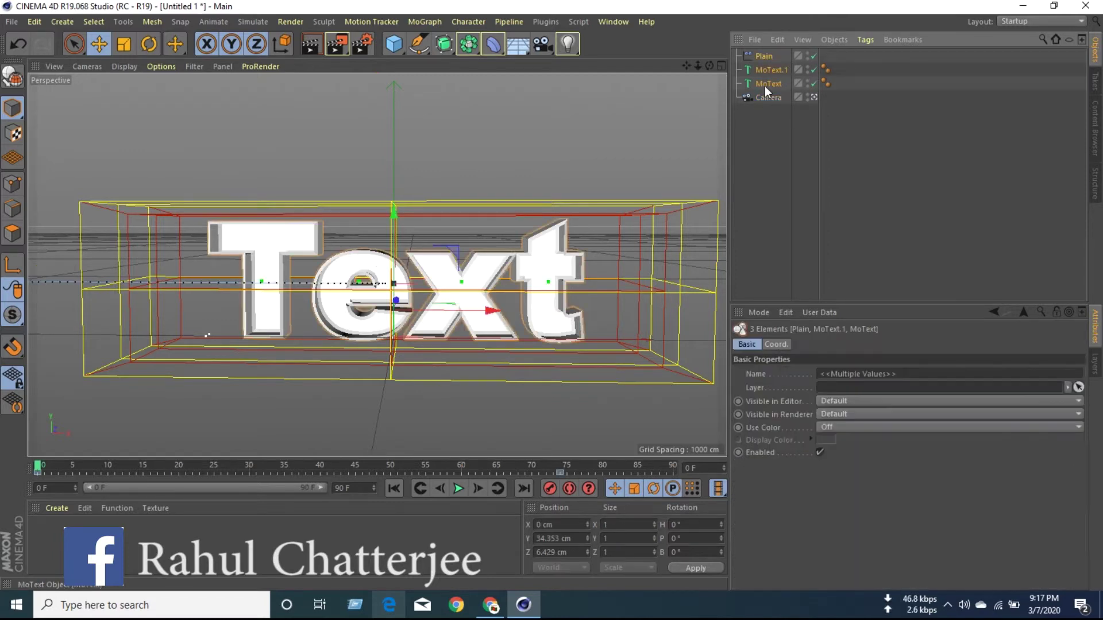
pyautogui.rightClick(765, 71)
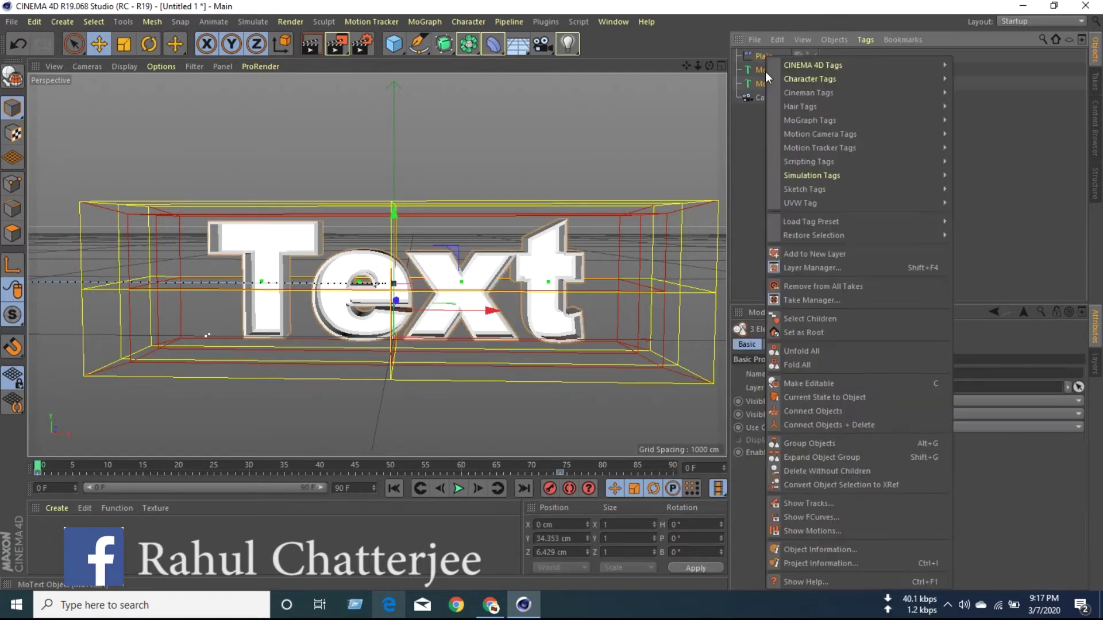
pyautogui.click(801, 446)
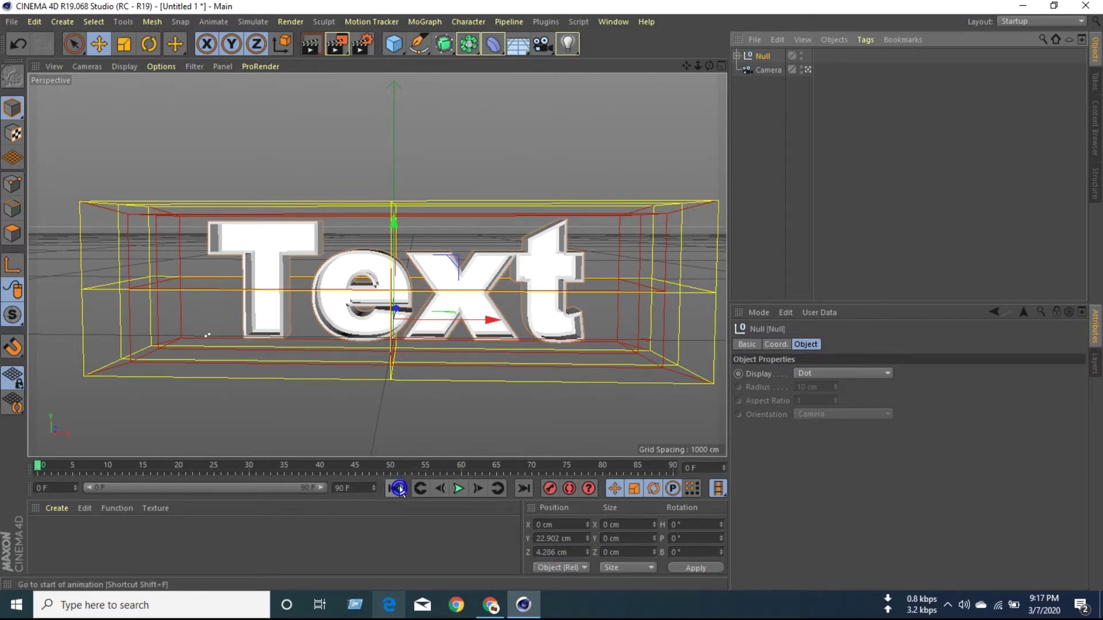
# - Record keyframes for the Null group at frames 0, 26 and 35
pyautogui.click(551, 490)
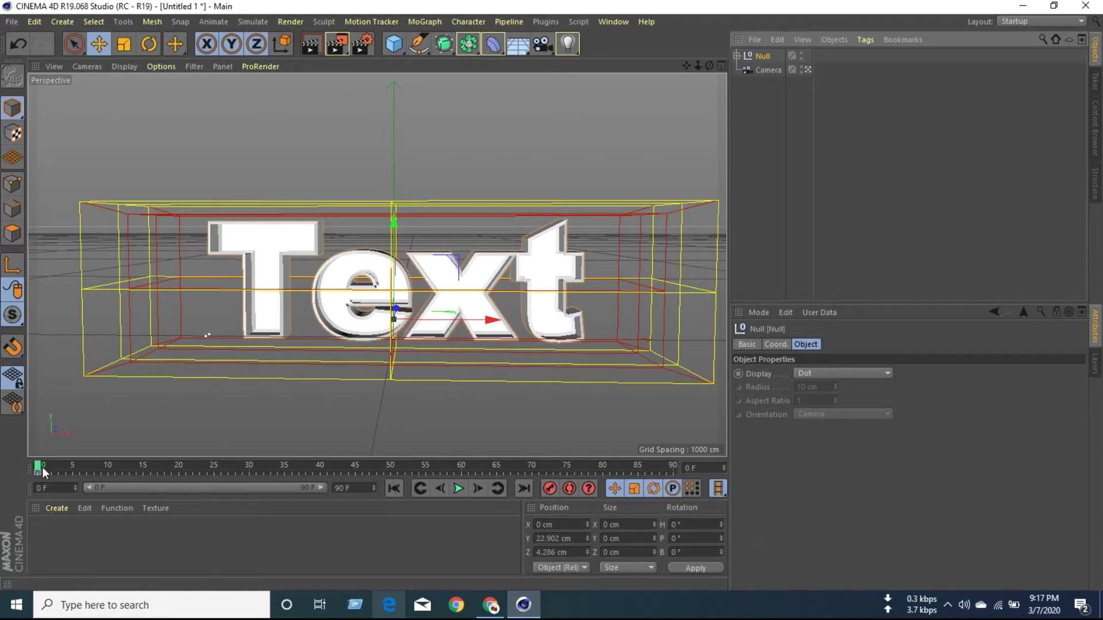
pyautogui.moveTo(43, 472)
pyautogui.mouseDown()
pyautogui.moveTo(175, 478)
pyautogui.moveTo(219, 493)
pyautogui.mouseUp()
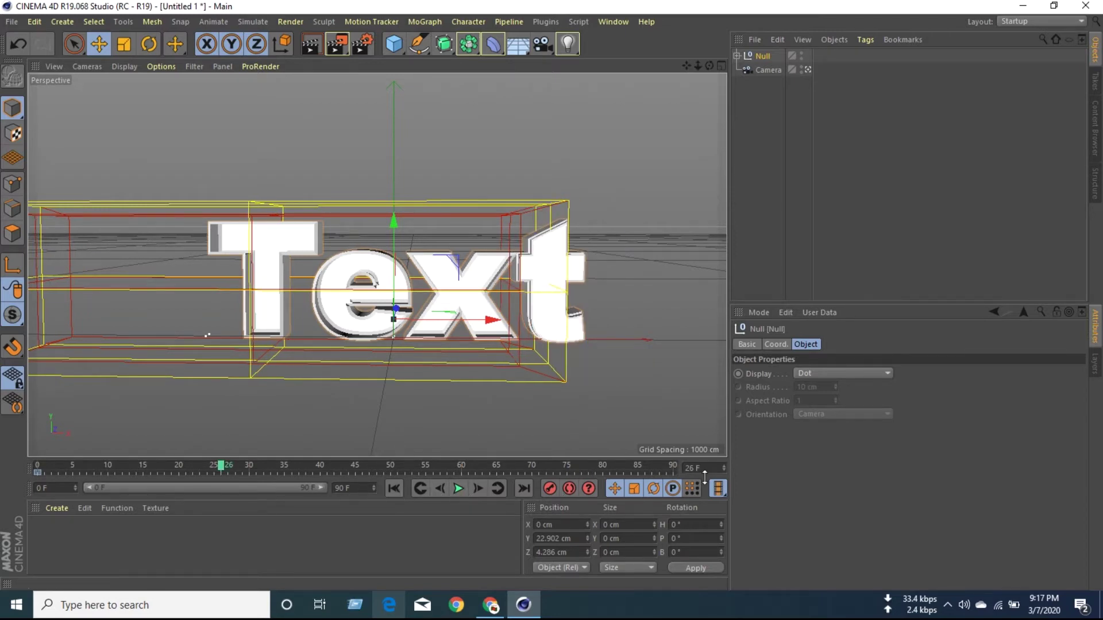
pyautogui.click(550, 487)
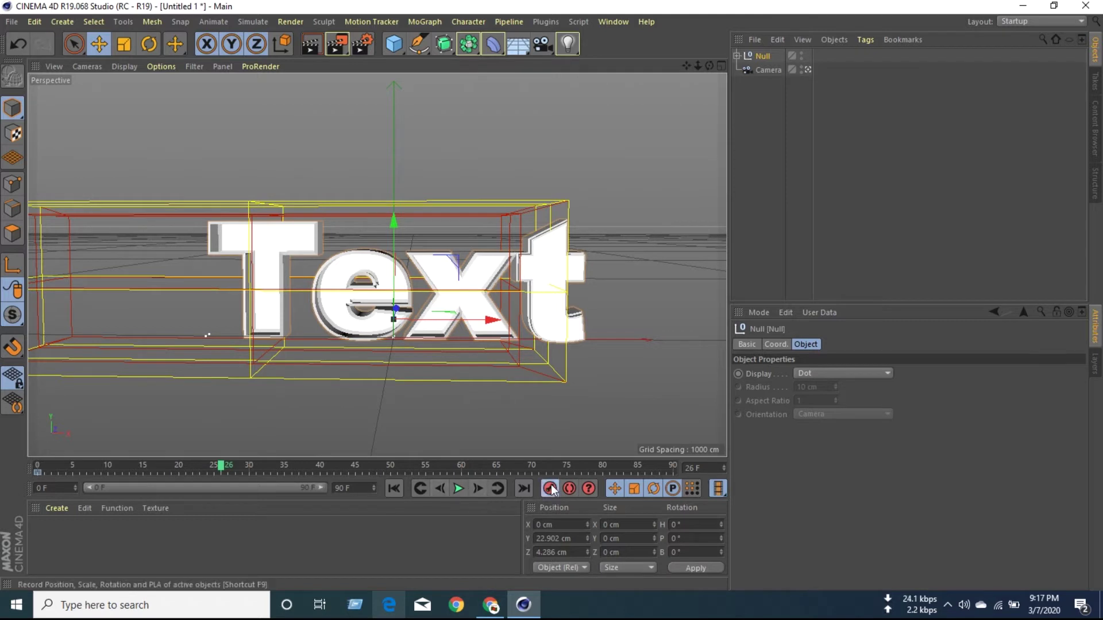
pyautogui.moveTo(223, 468); pyautogui.dragTo(283, 487)
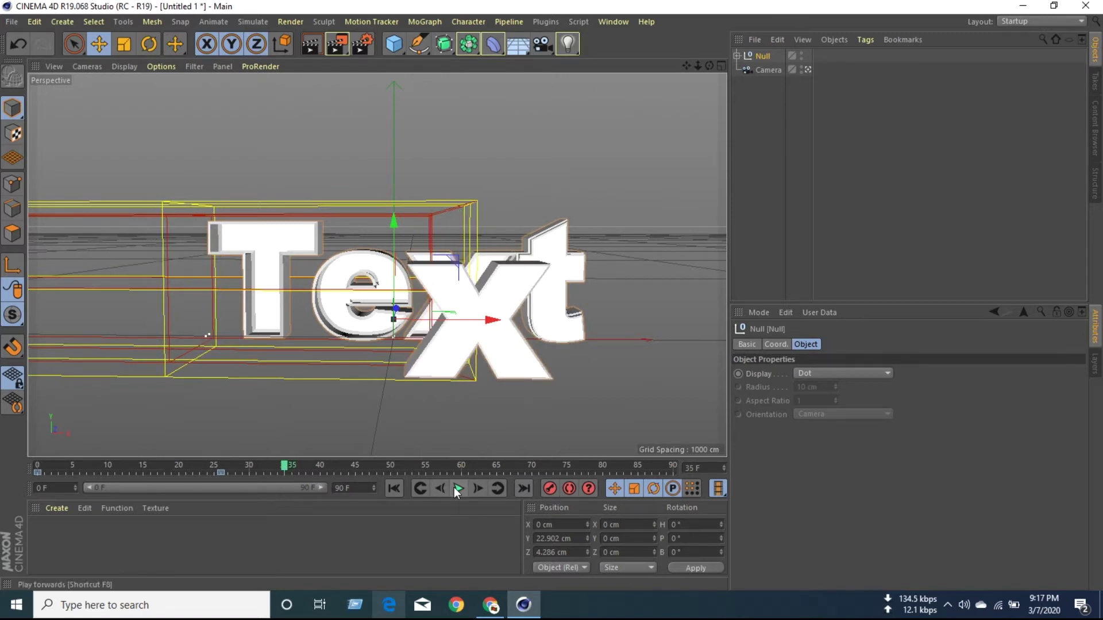
pyautogui.click(550, 489)
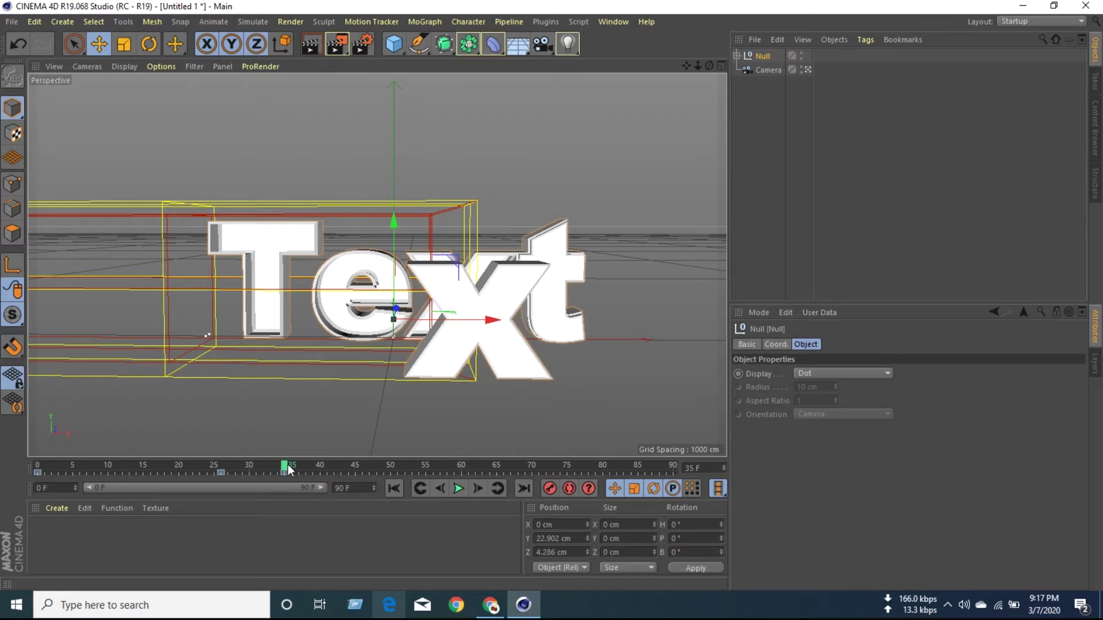
pyautogui.moveTo(287, 468); pyautogui.dragTo(388, 477)
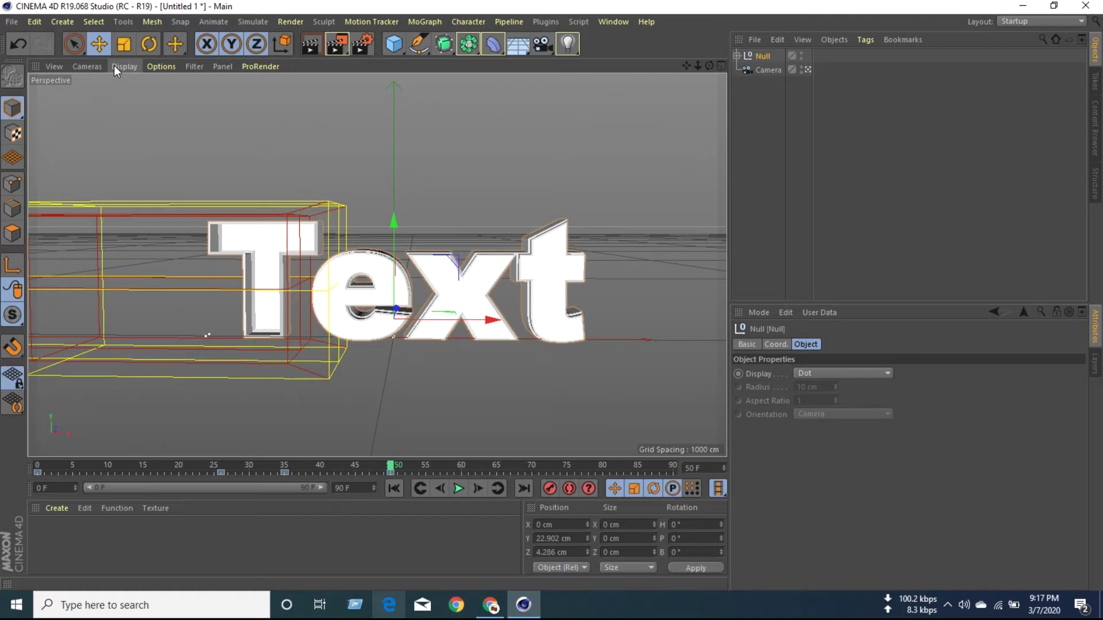
# - Tilt the Null group back to about -46° pitch and keyframe it at frame 68
pyautogui.click(149, 44)
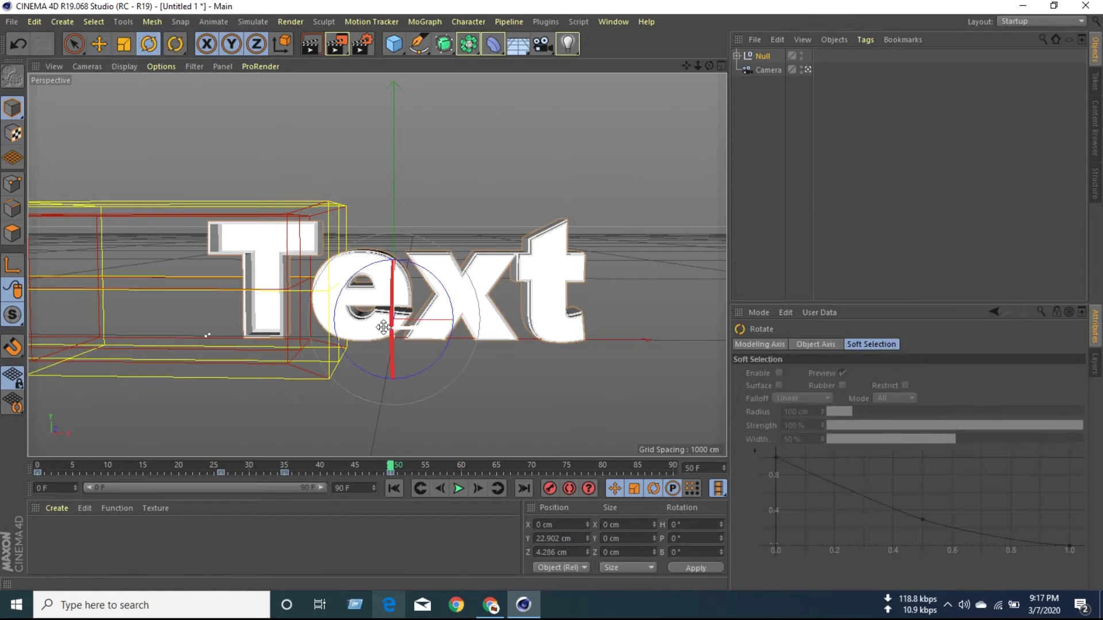
pyautogui.moveTo(393, 328); pyautogui.dragTo(395, 285)
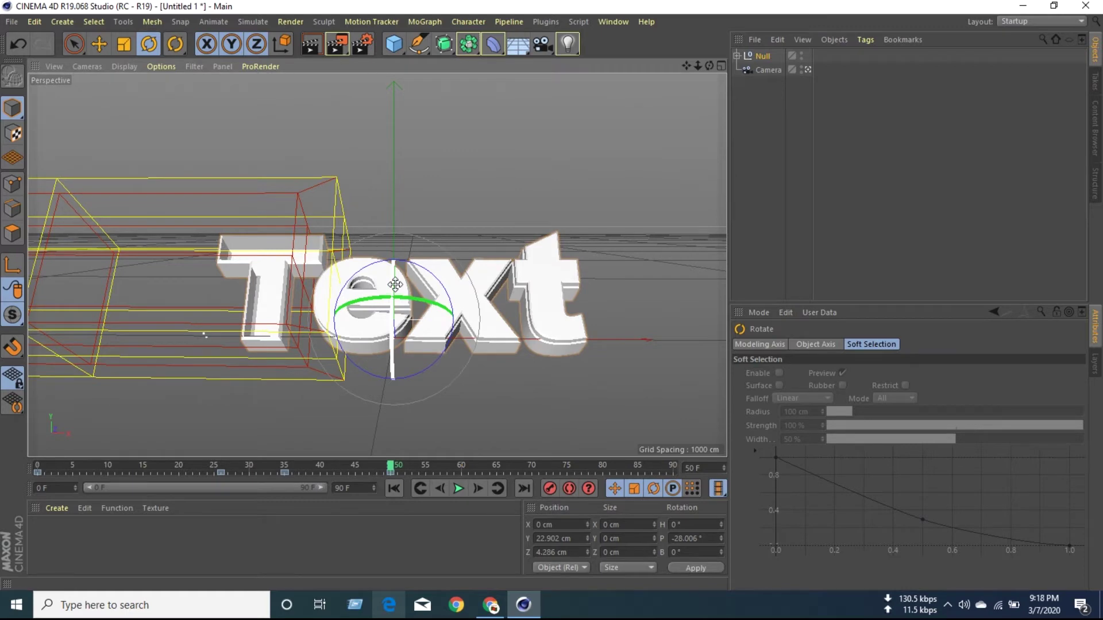
pyautogui.moveTo(393, 296); pyautogui.dragTo(387, 245)
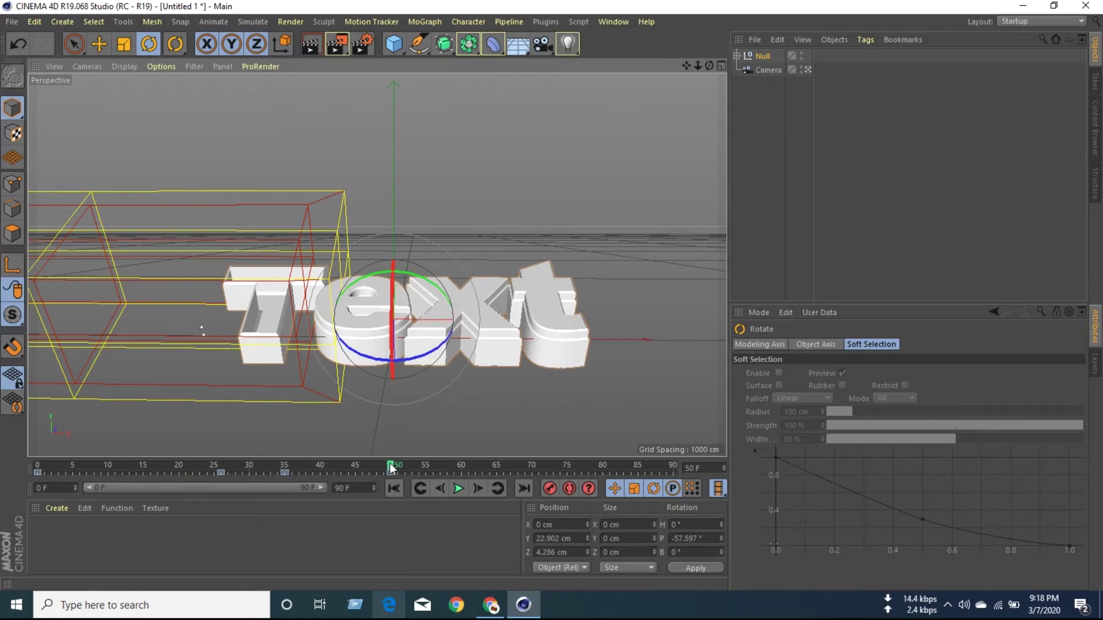
pyautogui.moveTo(390, 469); pyautogui.dragTo(504, 467)
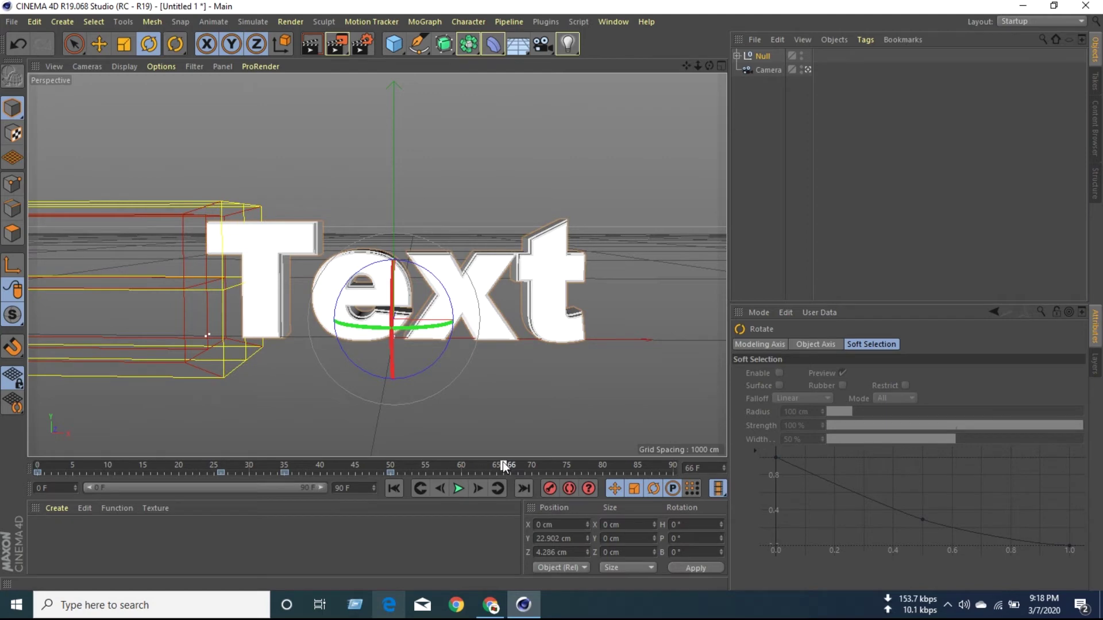
pyautogui.moveTo(504, 466); pyautogui.dragTo(518, 467)
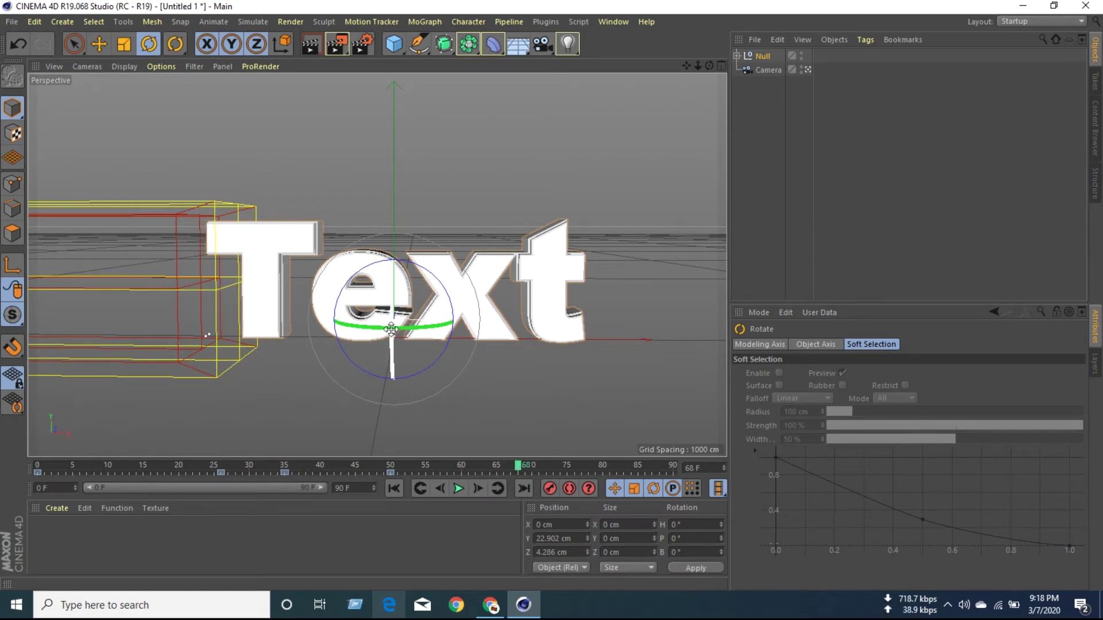
pyautogui.moveTo(391, 329); pyautogui.dragTo(396, 368)
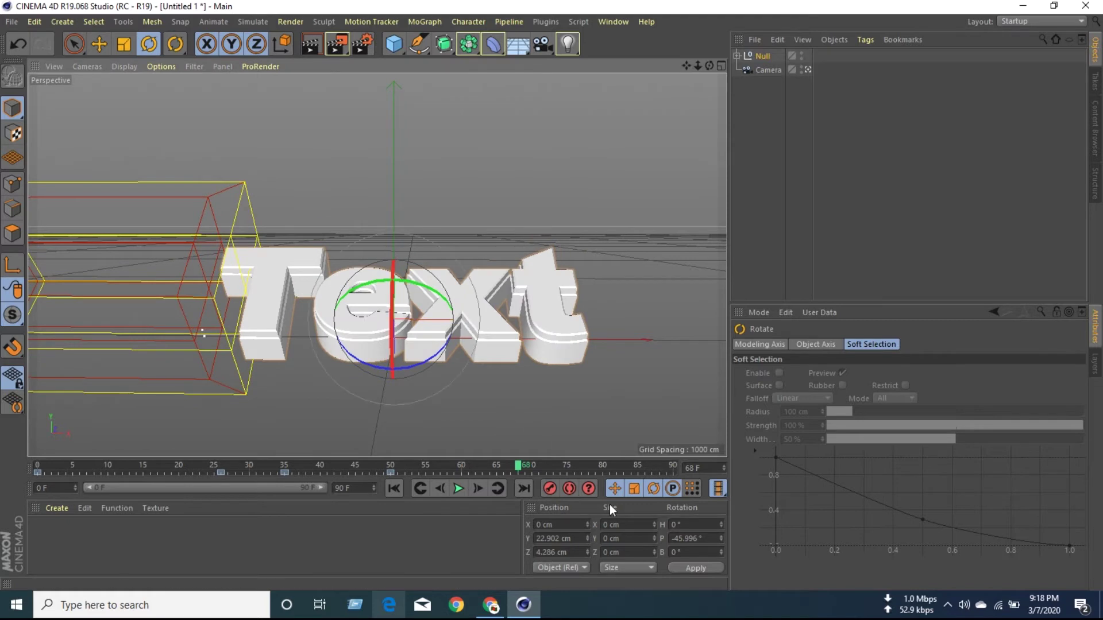
pyautogui.click(547, 490)
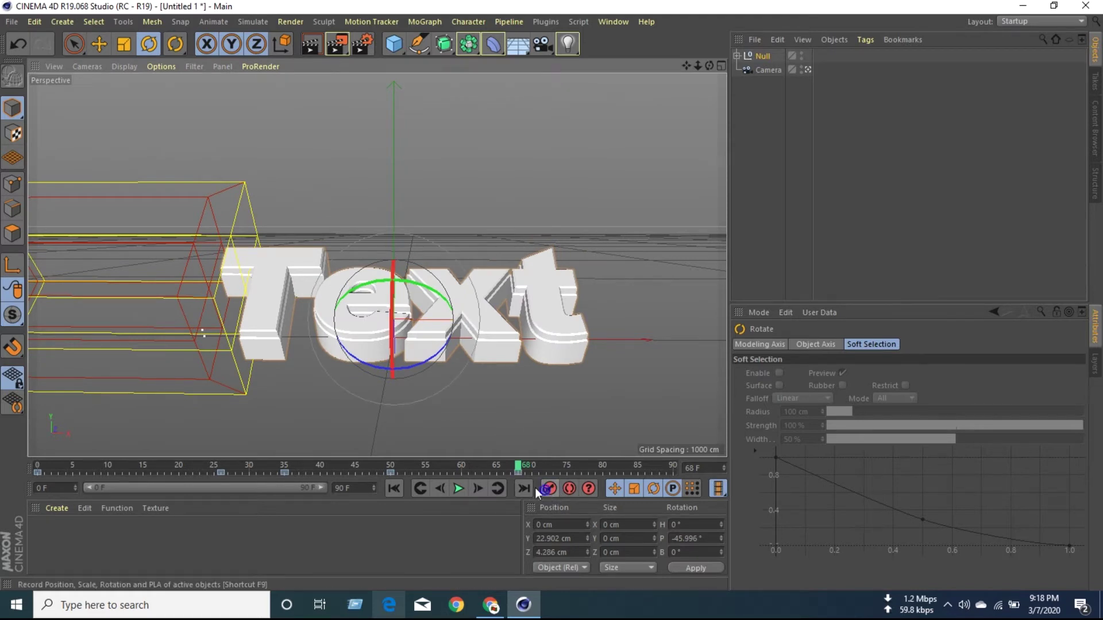
# - Preview the animation from the start, undo the two recent changes, and return to frame 0
pyautogui.click(404, 486)
pyautogui.click(455, 490)
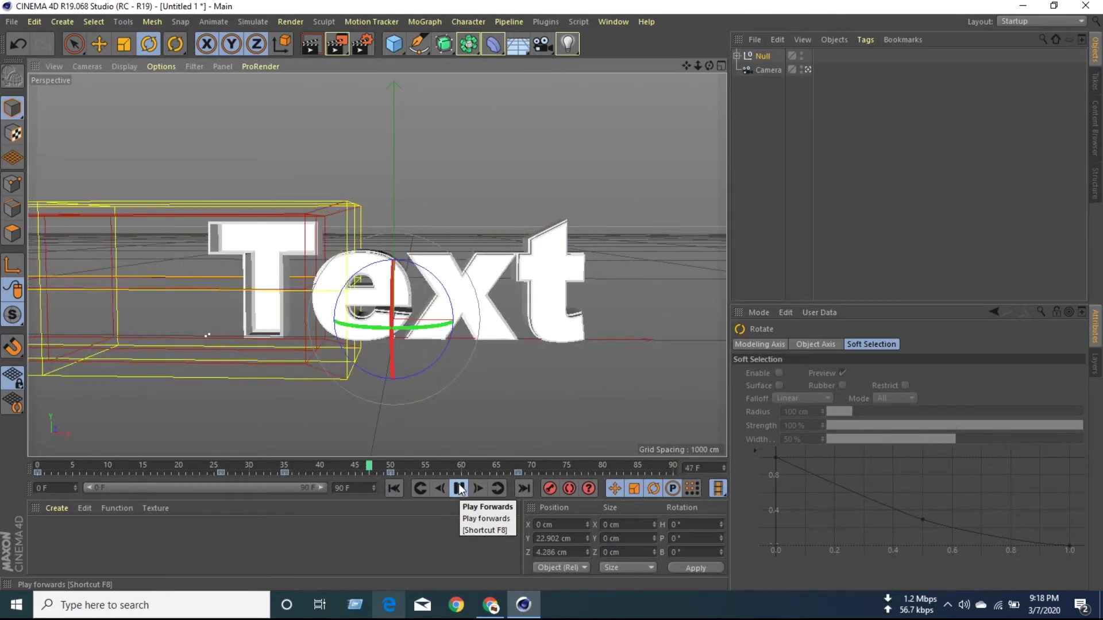
pyautogui.click(461, 492)
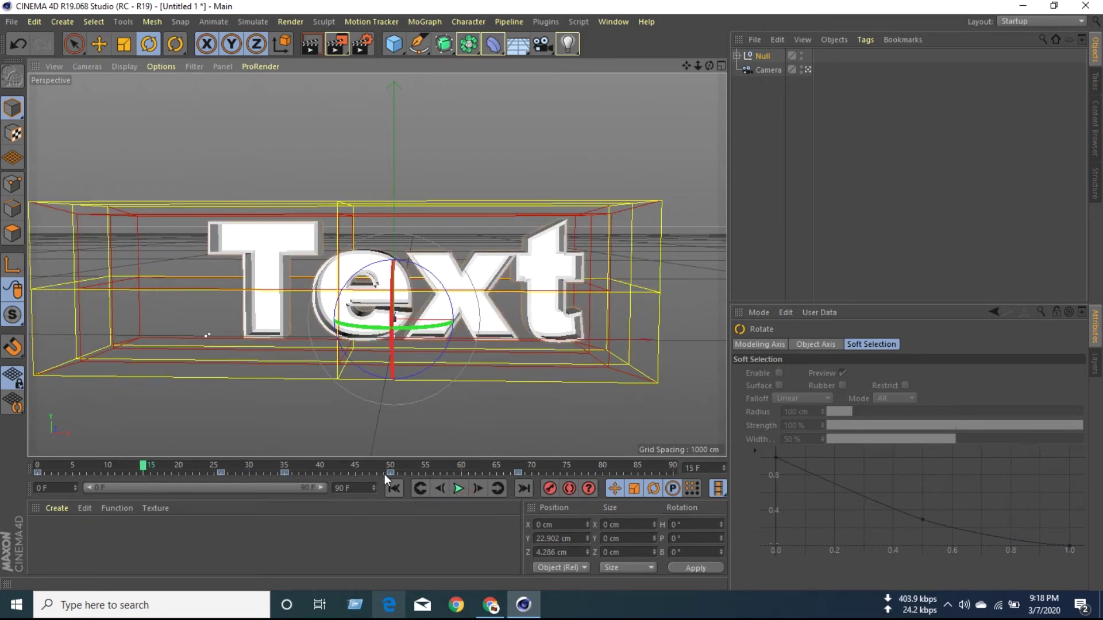
pyautogui.hotkey('ctrl', 'z')
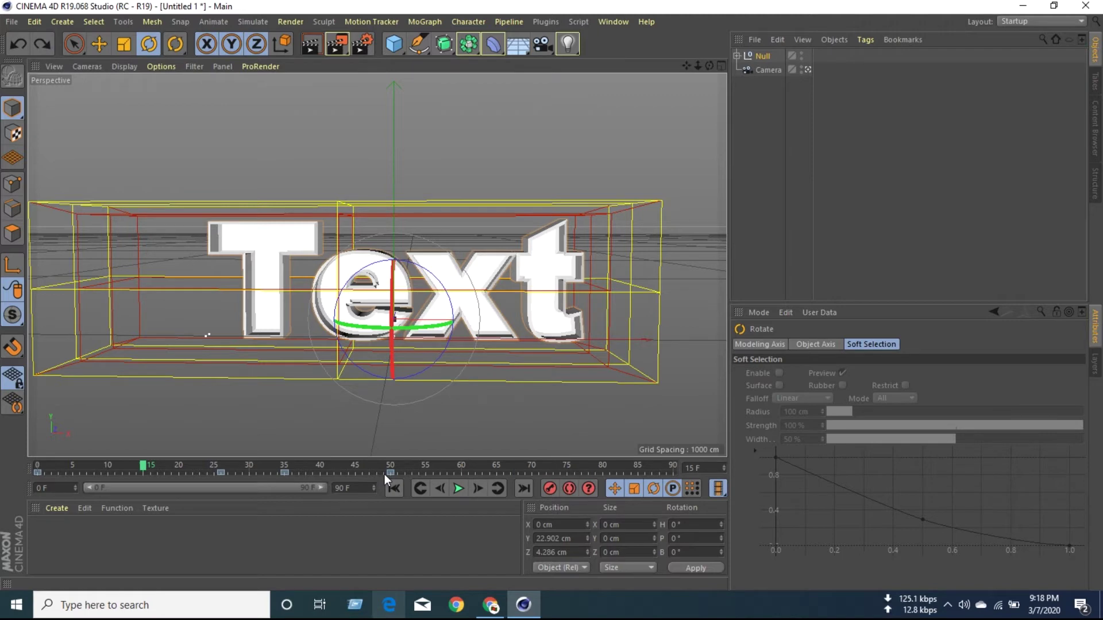
pyautogui.hotkey('ctrl', 'z')
pyautogui.hotkey('ctrl', 'z')
pyautogui.click(394, 488)
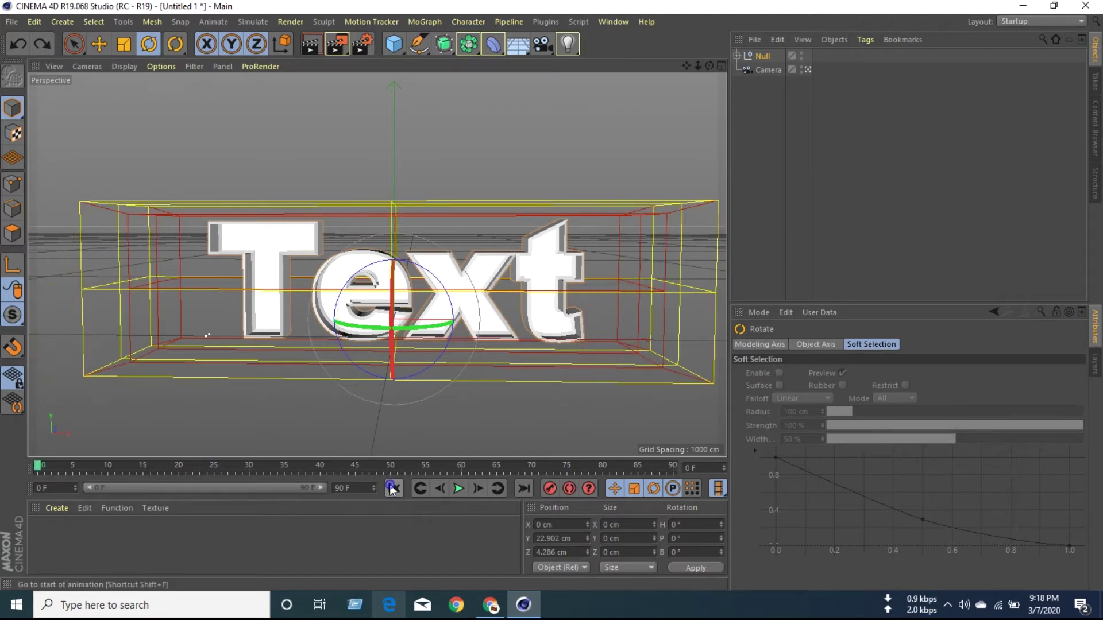
# - Key the Null at frame 0, tilt the Text in pitch, and record a rotation keyframe at frame 50
pyautogui.click(546, 488)
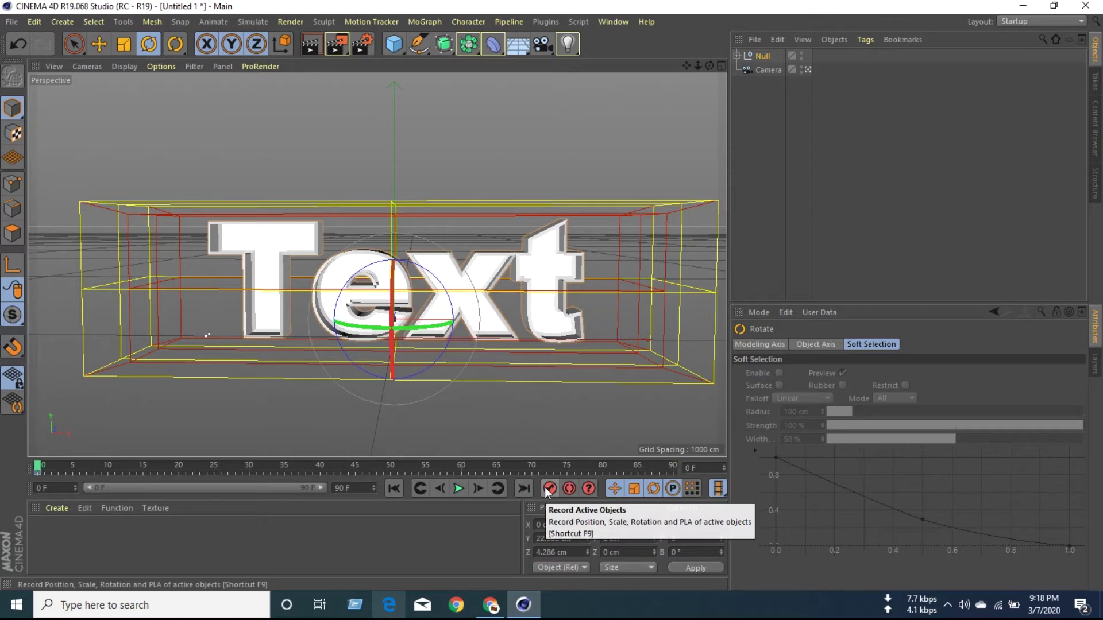
pyautogui.moveTo(393, 331); pyautogui.dragTo(403, 253)
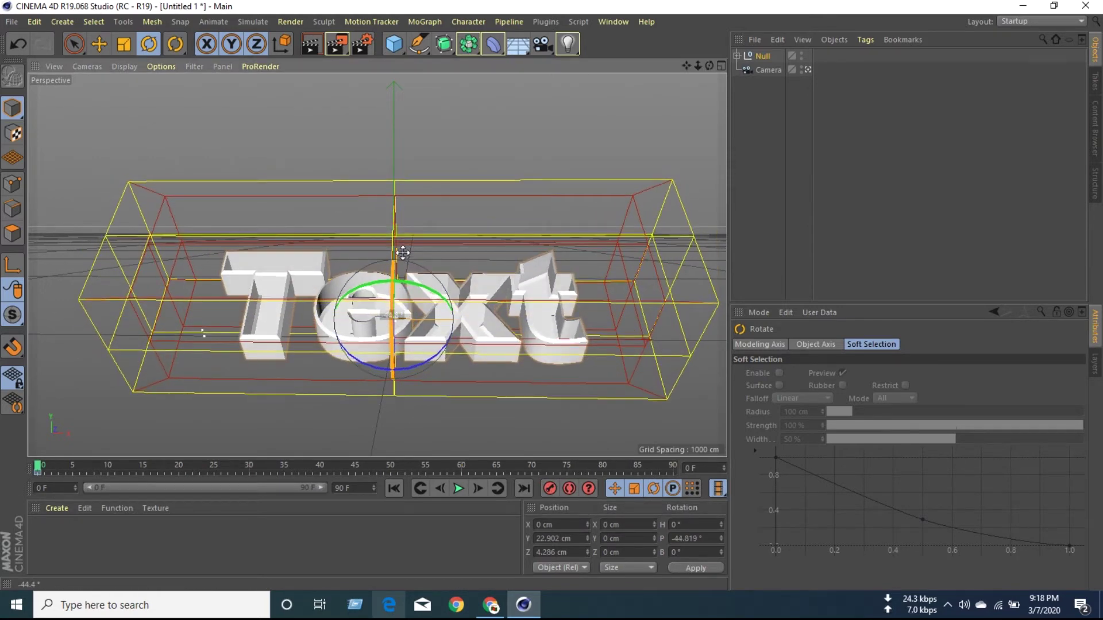
pyautogui.moveTo(31, 468); pyautogui.dragTo(232, 484)
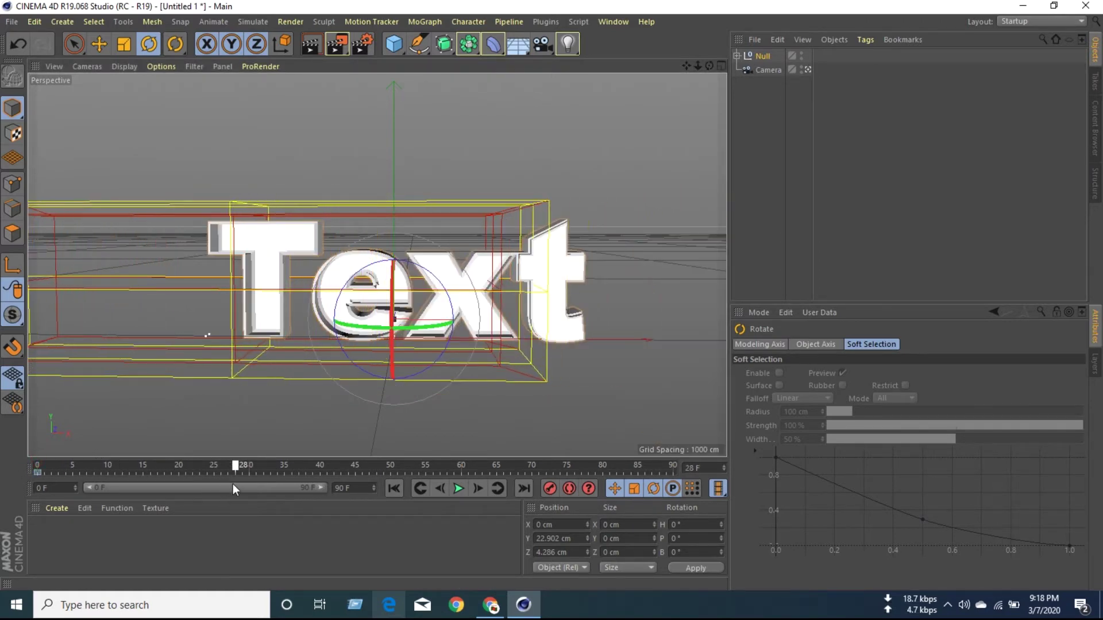
pyautogui.moveTo(233, 483); pyautogui.dragTo(231, 483)
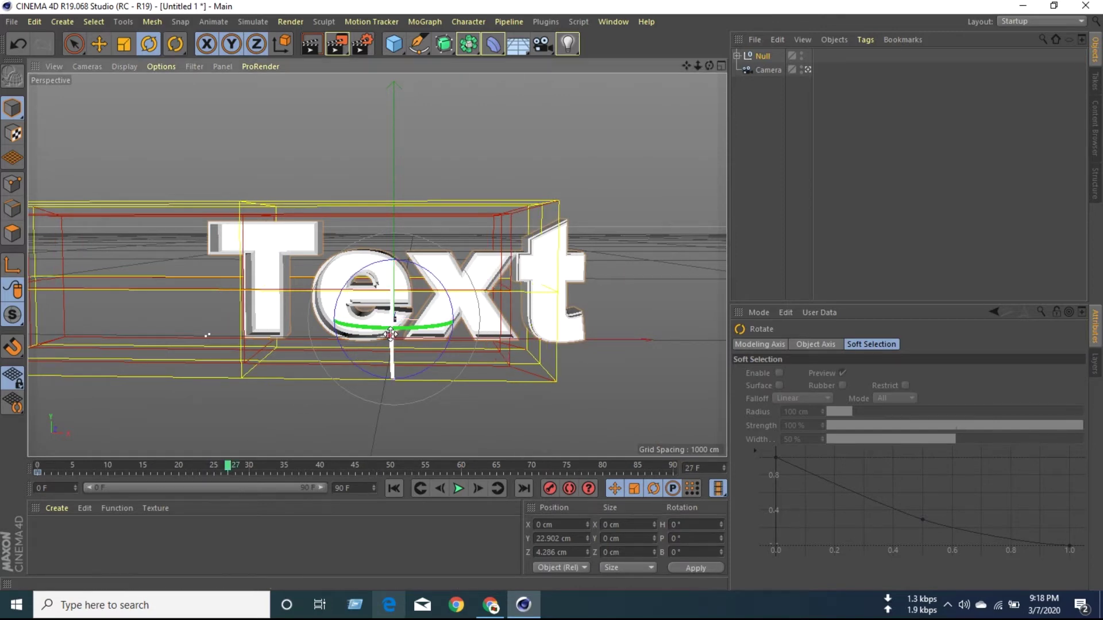
pyautogui.moveTo(390, 334); pyautogui.dragTo(396, 261)
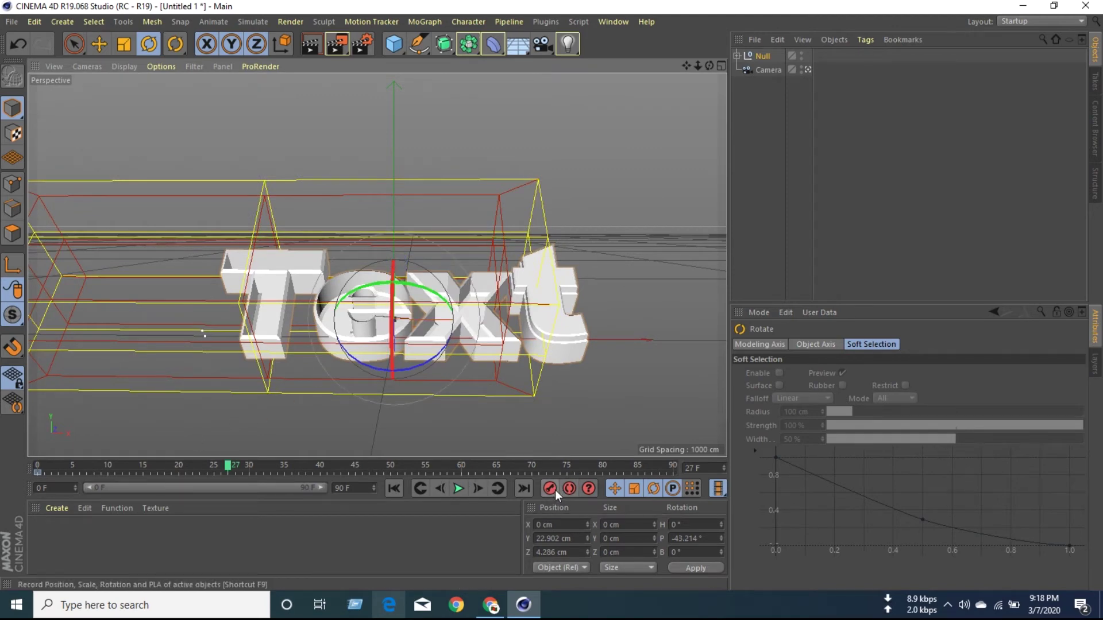
pyautogui.moveTo(229, 468); pyautogui.dragTo(299, 470)
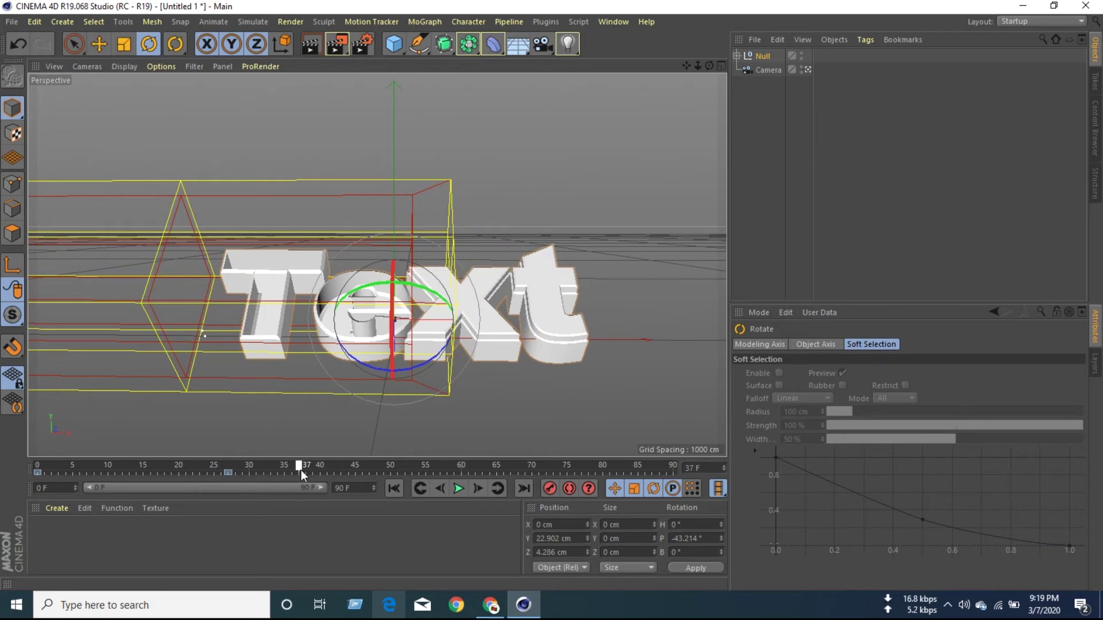
pyautogui.moveTo(302, 470); pyautogui.dragTo(303, 470)
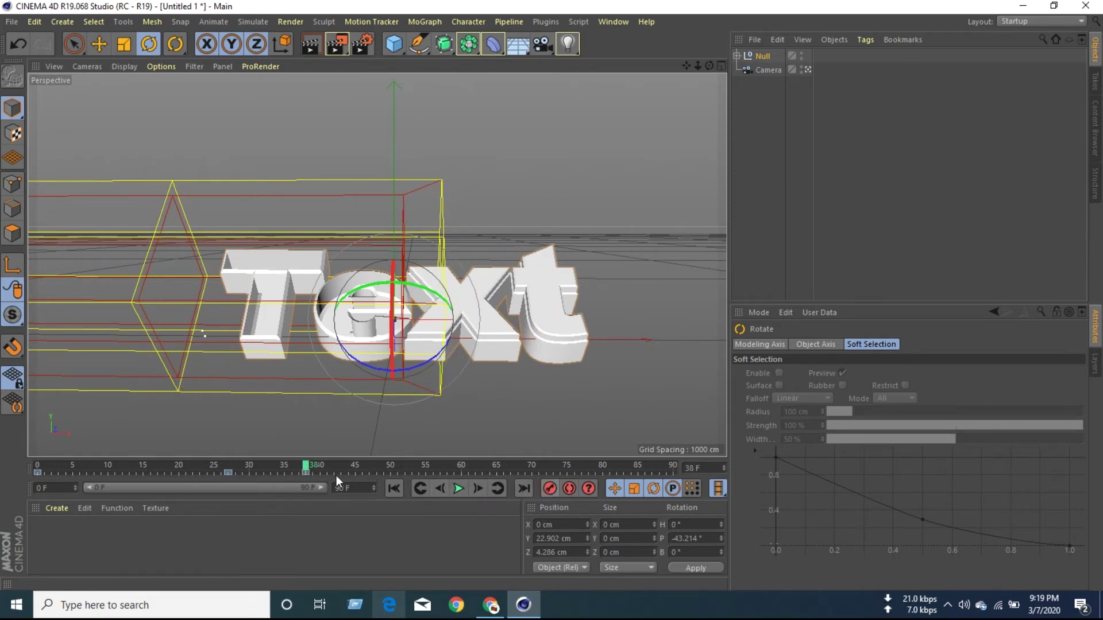
pyautogui.moveTo(305, 469); pyautogui.dragTo(391, 474)
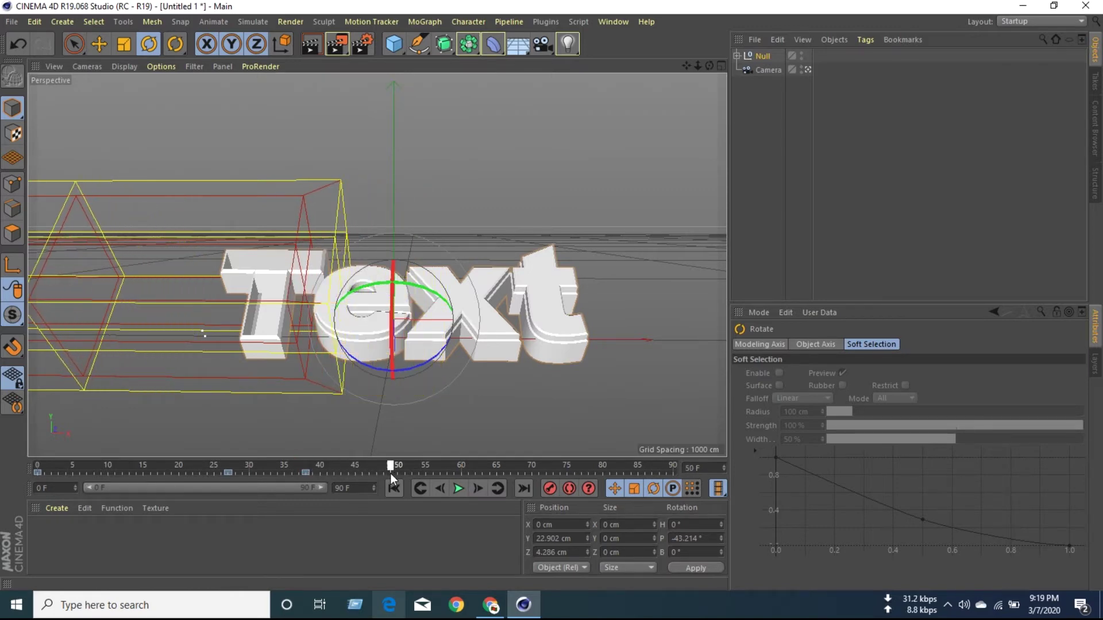
pyautogui.click(549, 489)
# - Twist the Text to H 31.522°, P -38.69°, B 20.977° at frame 65, then rewind to frame 0
pyautogui.moveTo(395, 468); pyautogui.dragTo(400, 467)
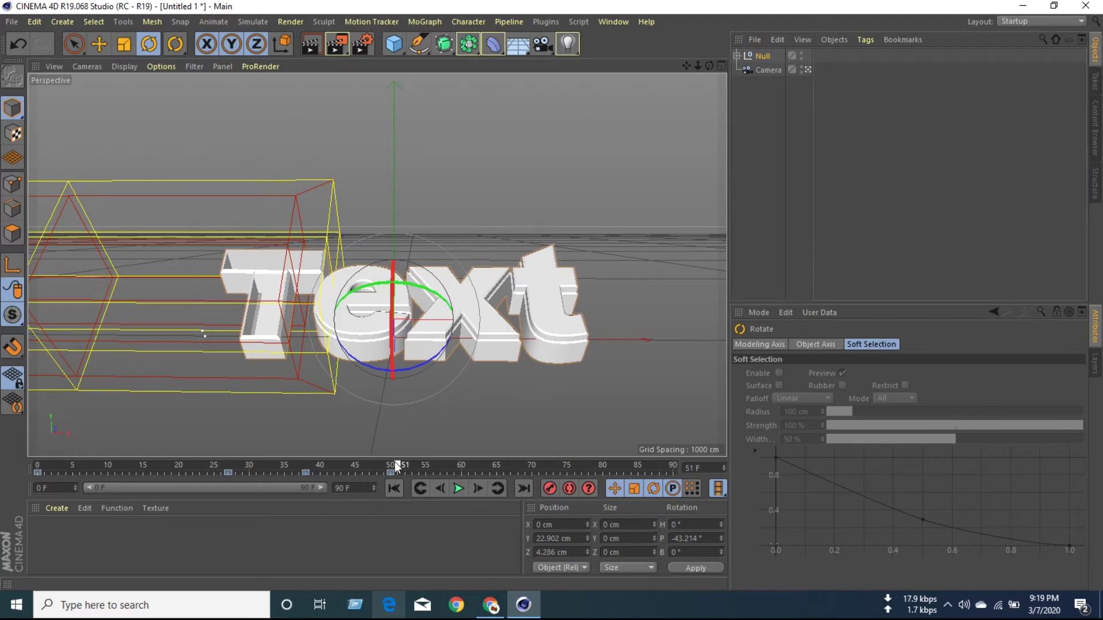
pyautogui.moveTo(404, 469); pyautogui.dragTo(492, 469)
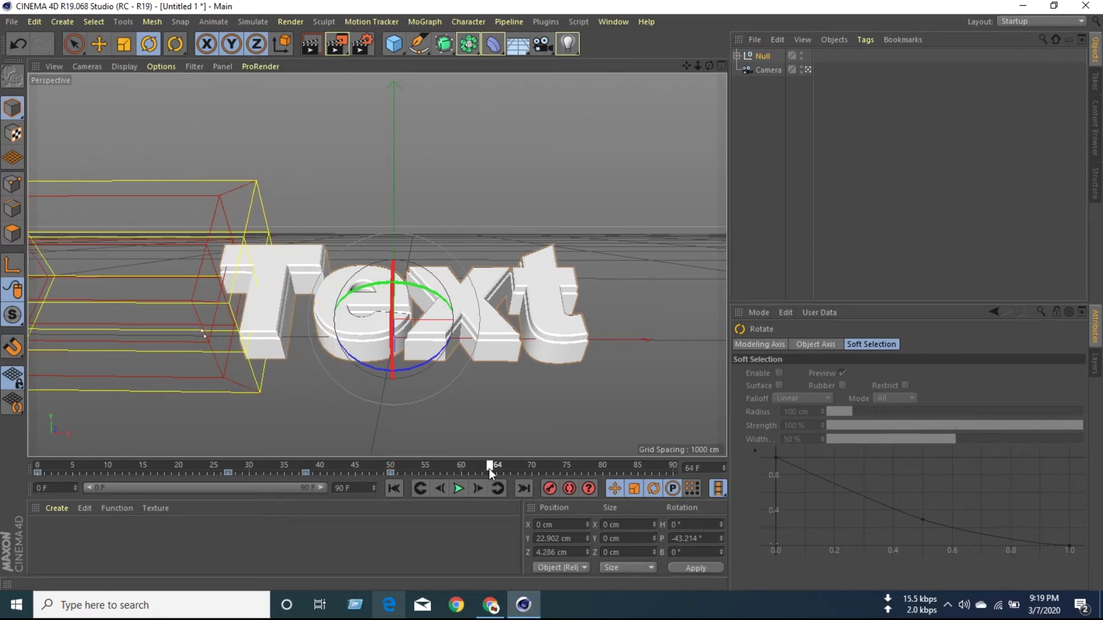
pyautogui.moveTo(491, 470); pyautogui.dragTo(496, 470)
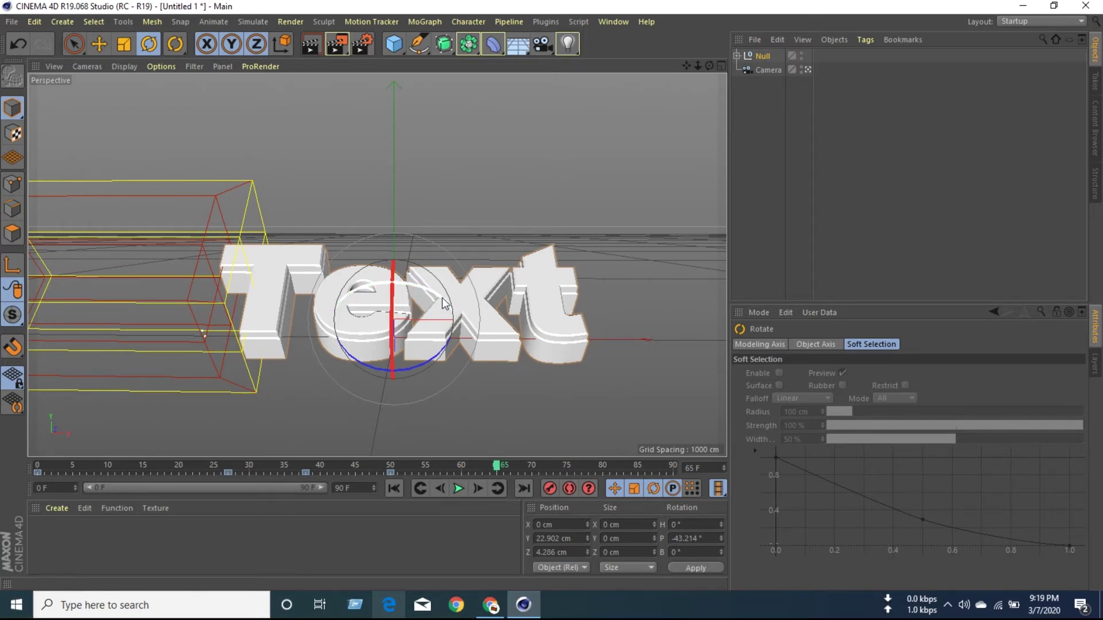
pyautogui.moveTo(443, 308); pyautogui.dragTo(506, 293)
pyautogui.moveTo(580, 288); pyautogui.dragTo(611, 291)
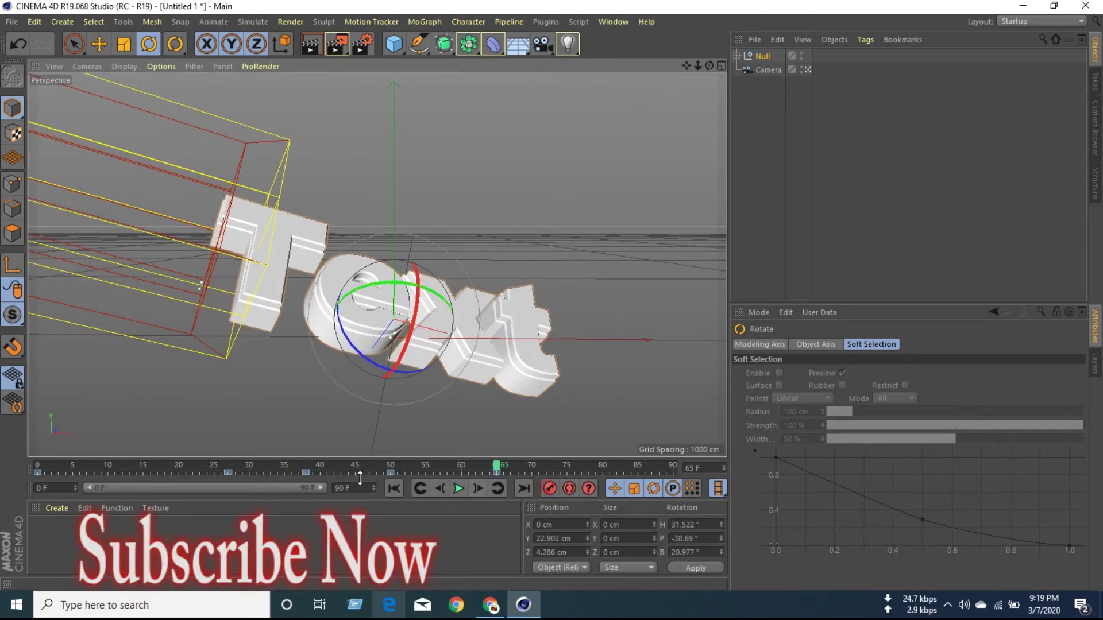
pyautogui.click(390, 490)
# - Play the rotation animation, stop it back at frame 0, and select the Null
pyautogui.click(458, 490)
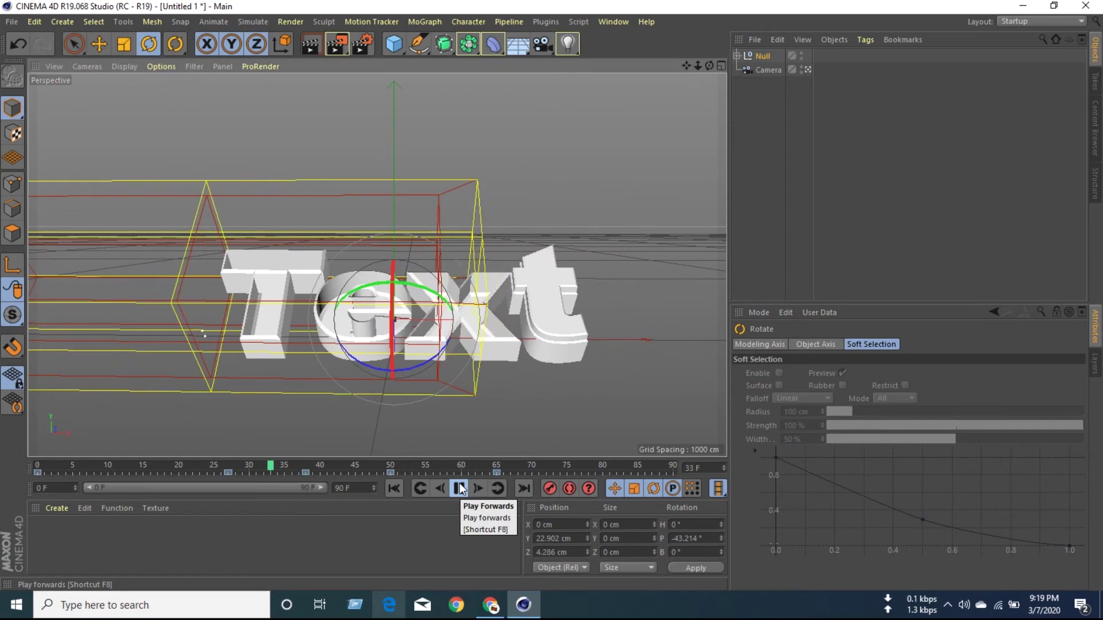
pyautogui.click(460, 489)
pyautogui.click(394, 488)
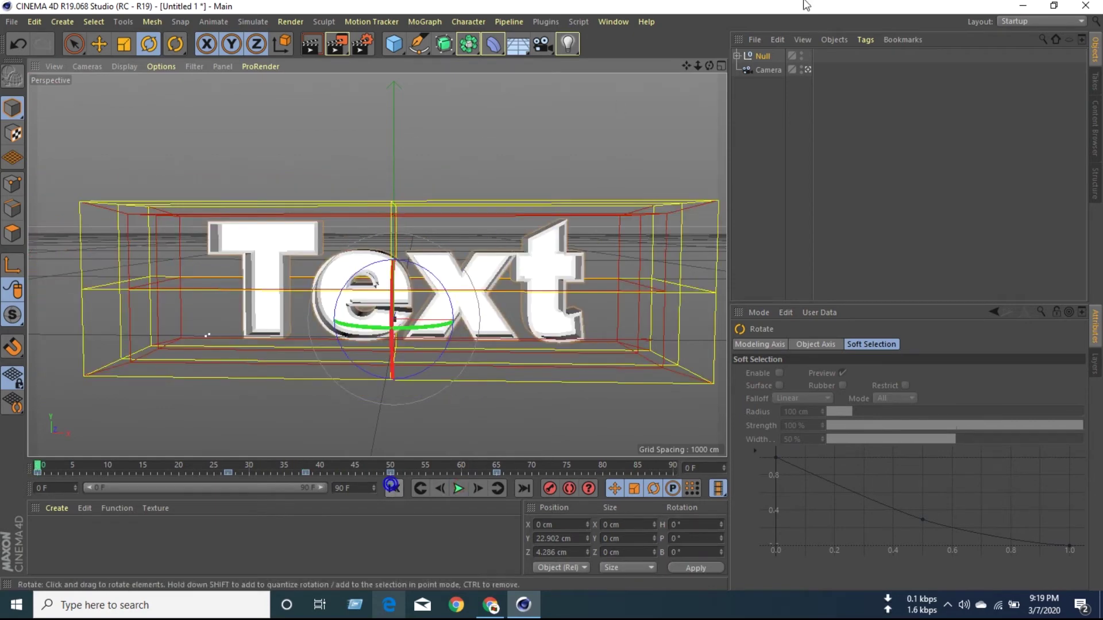
pyautogui.click(762, 57)
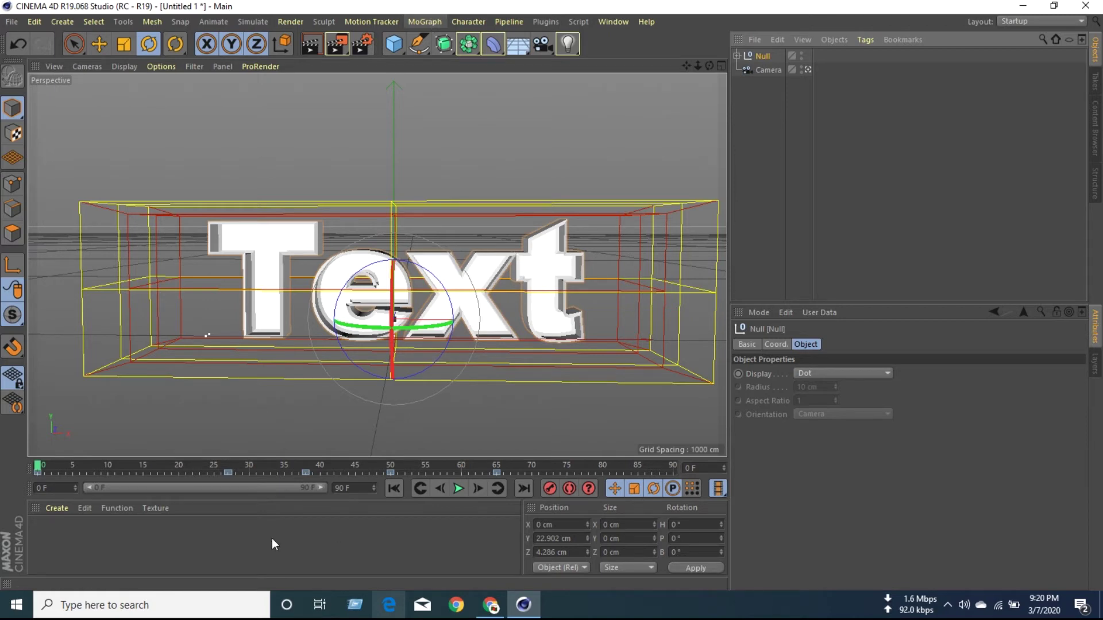
# - Create material Mat and colour it red with H 2°, S 95%, V 80%
pyautogui.doubleClick(192, 525)
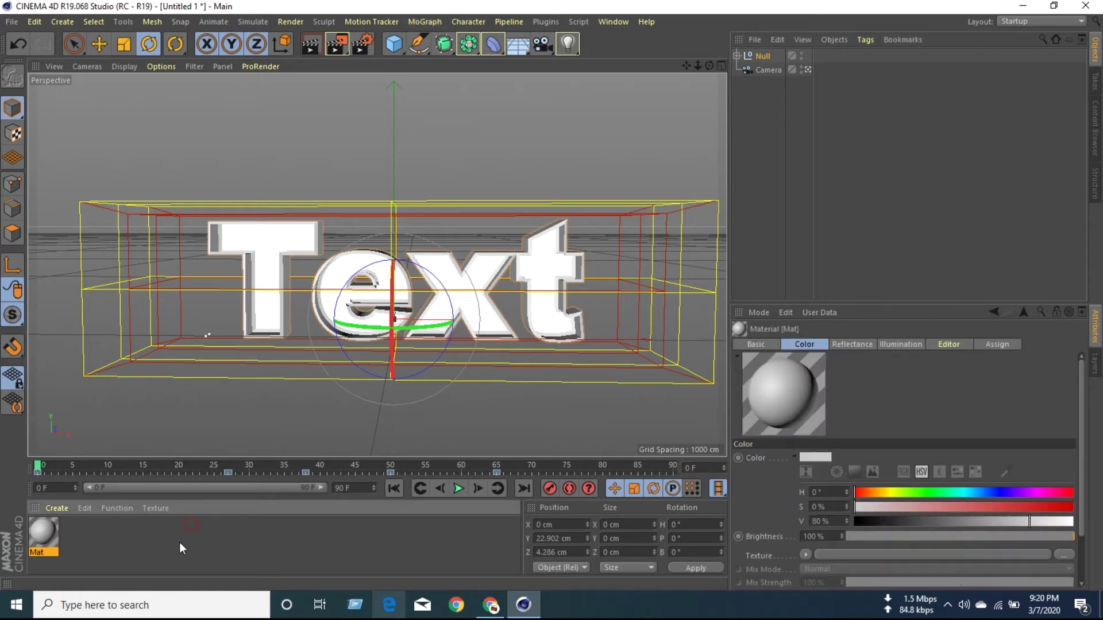
pyautogui.moveTo(855, 493); pyautogui.dragTo(970, 496)
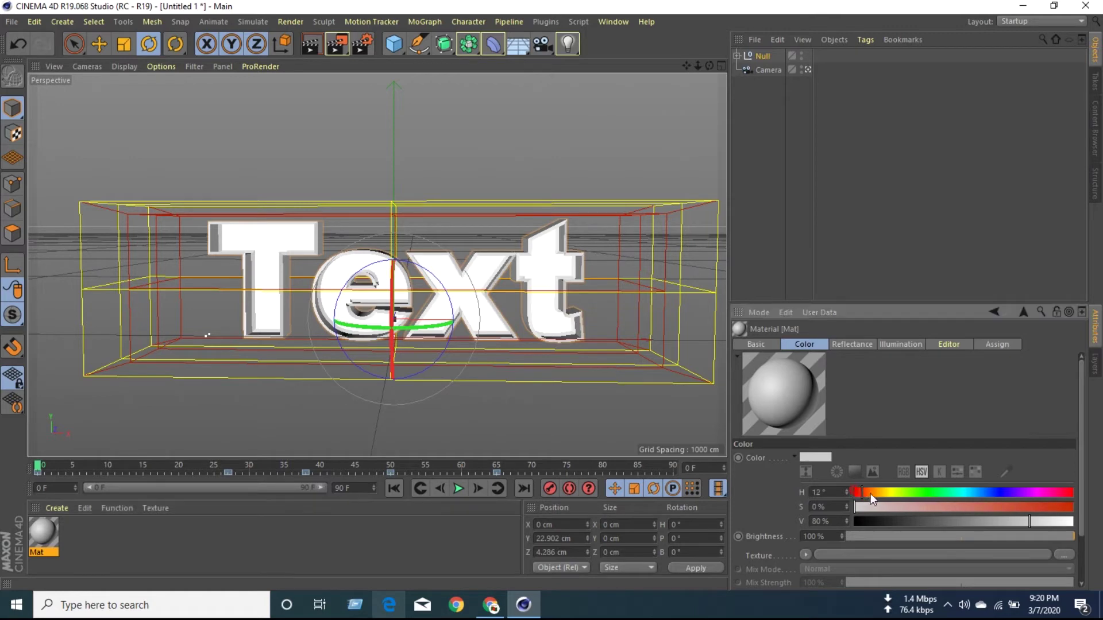
pyautogui.moveTo(971, 494); pyautogui.dragTo(854, 498)
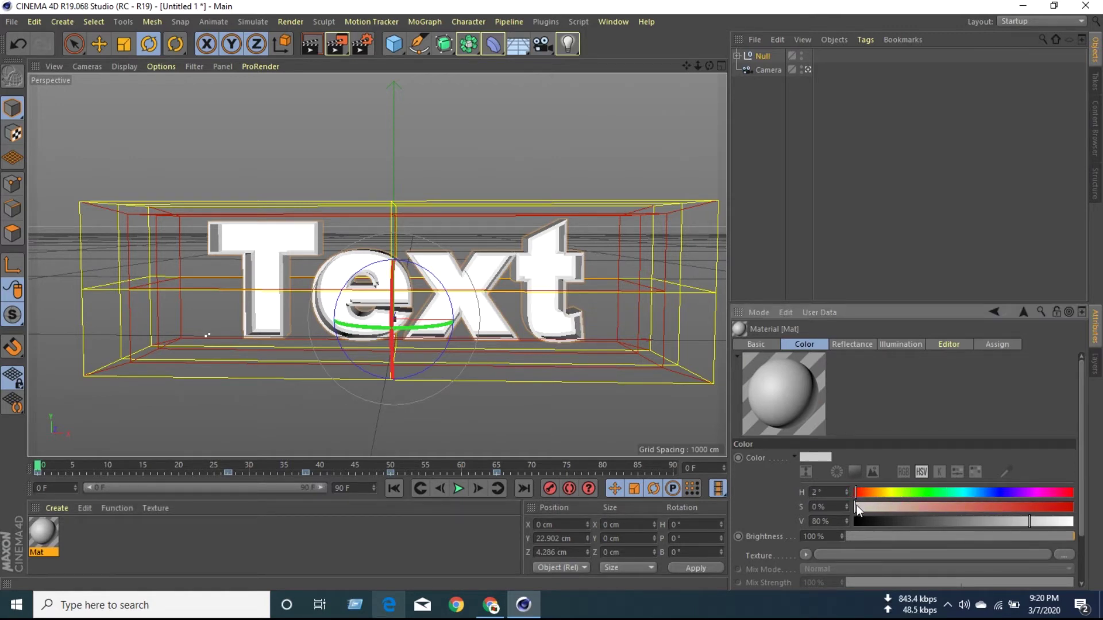
pyautogui.moveTo(857, 506); pyautogui.dragTo(1054, 515)
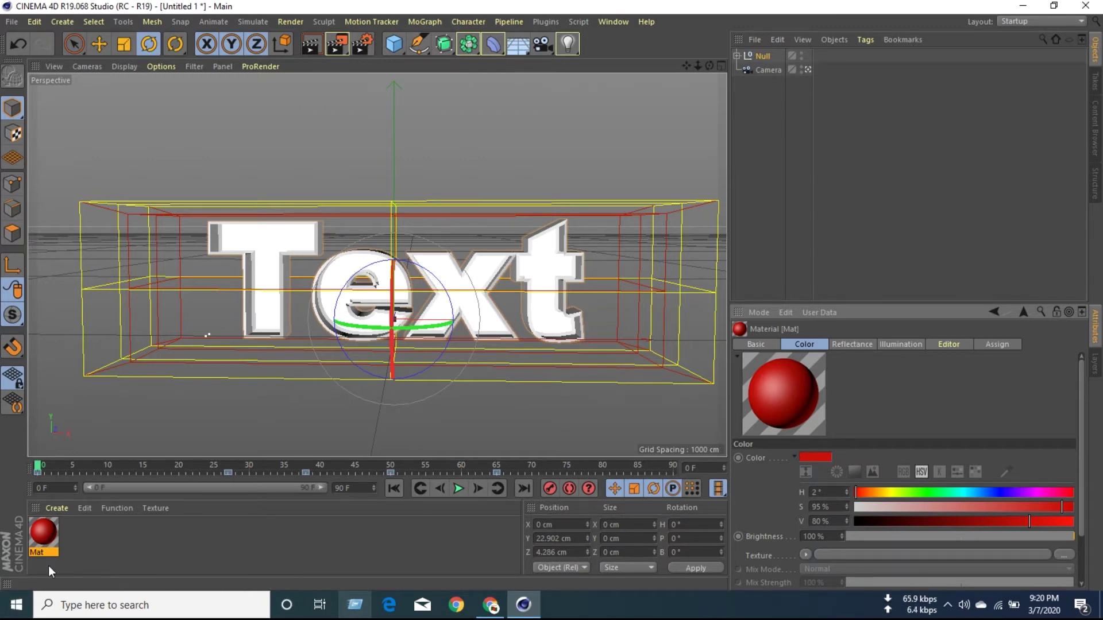
pyautogui.moveTo(42, 541); pyautogui.dragTo(33, 539)
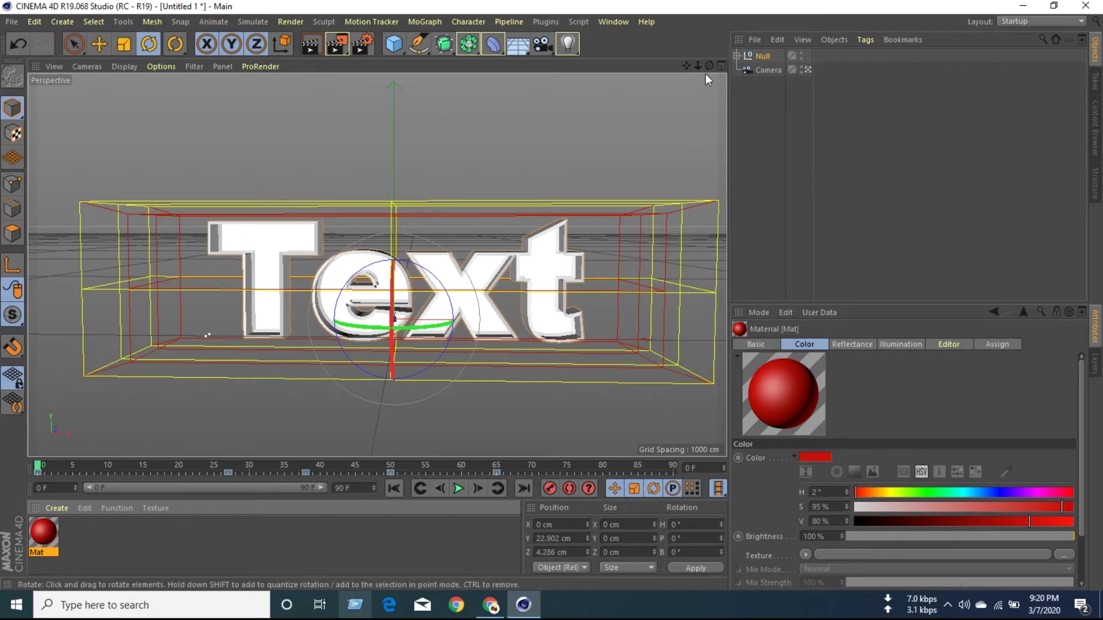
pyautogui.click(737, 56)
# - Apply red Mat to MoText and create a green Mat.1 with hue 136°, saturation 86%
pyautogui.moveTo(43, 533); pyautogui.dragTo(753, 107)
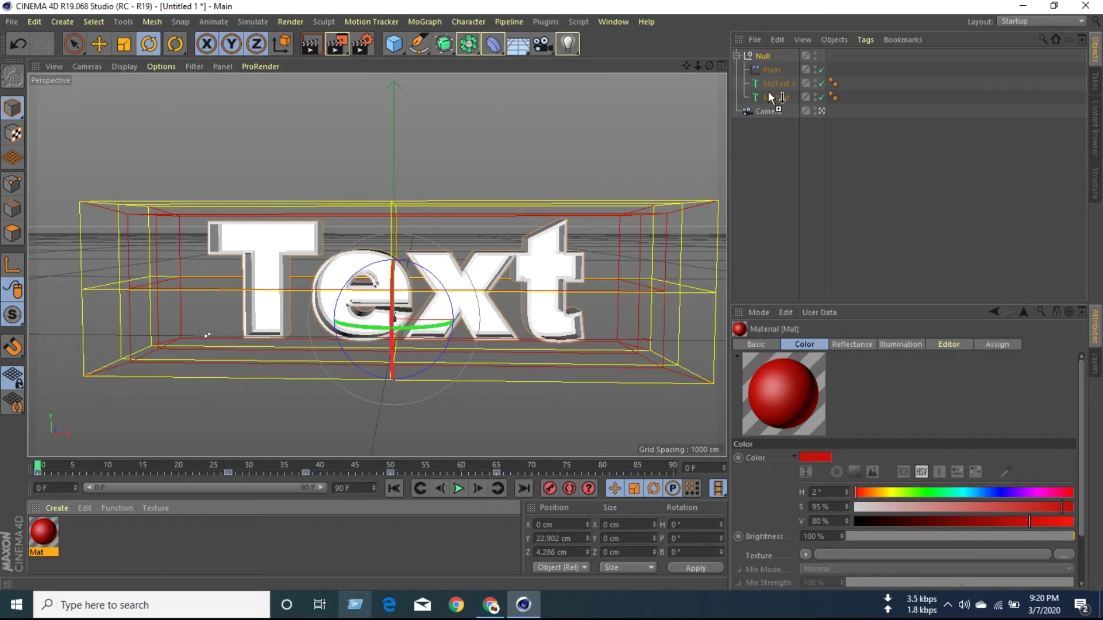
pyautogui.moveTo(772, 98); pyautogui.dragTo(768, 95)
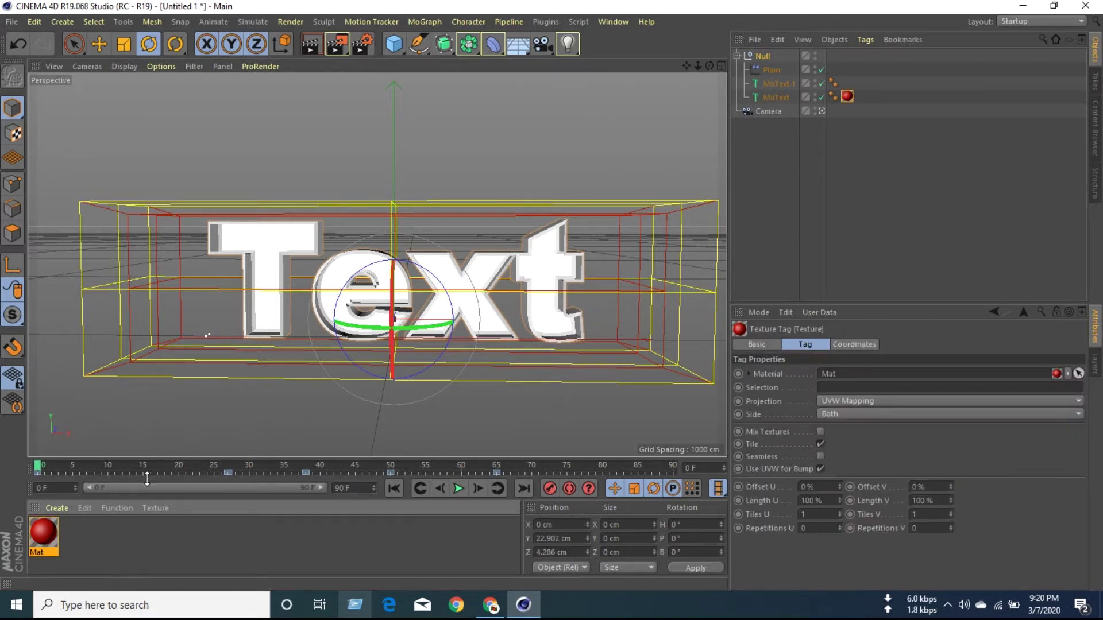
pyautogui.doubleClick(88, 534)
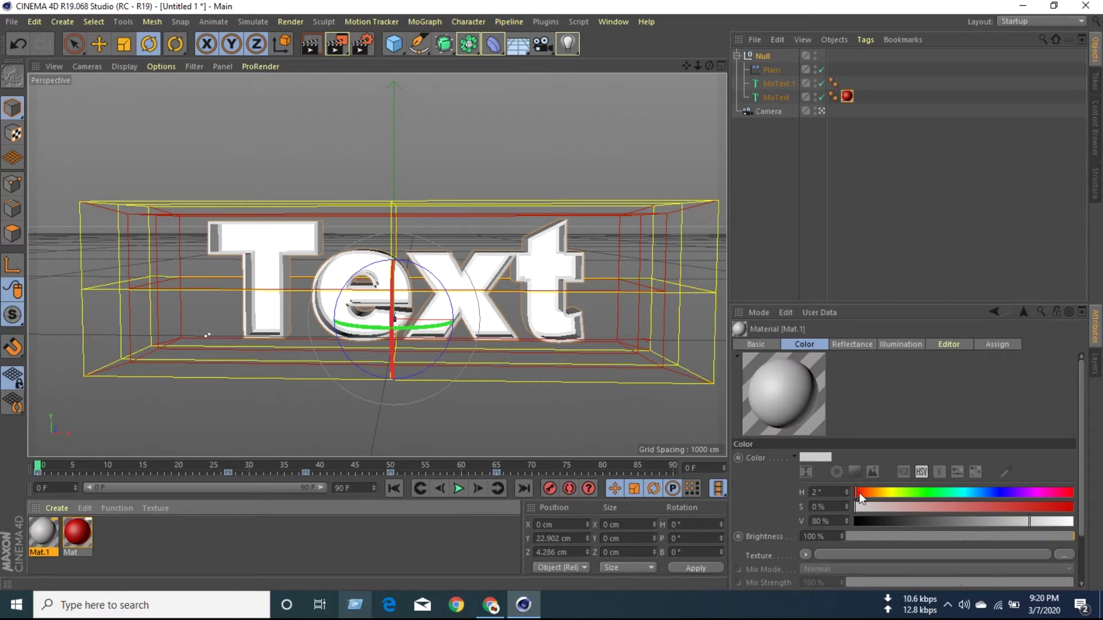
pyautogui.click(942, 487)
pyautogui.moveTo(941, 489); pyautogui.dragTo(937, 491)
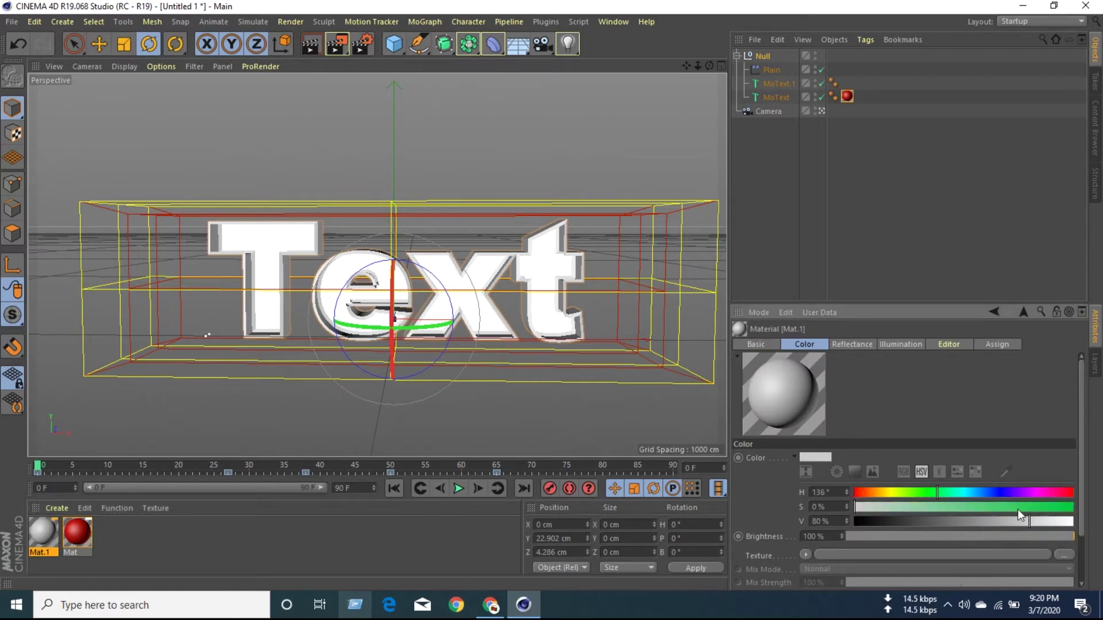
pyautogui.moveTo(876, 508); pyautogui.dragTo(1039, 501)
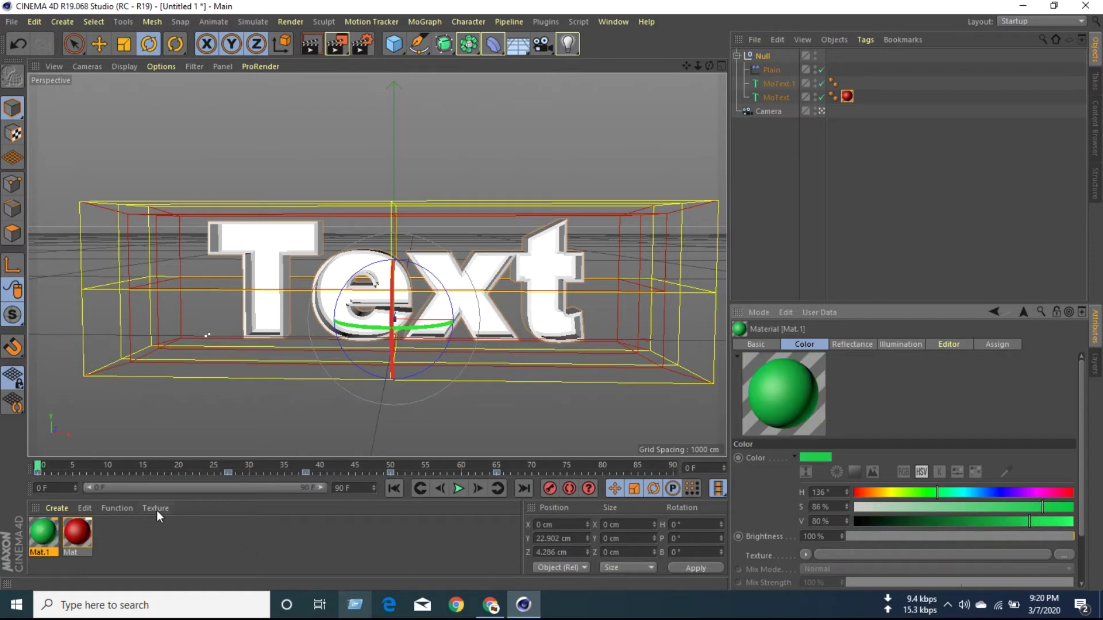
# - Apply the green Mat.1 to MoText.1 and play the animation from the start
pyautogui.moveTo(53, 536)
pyautogui.mouseDown()
pyautogui.moveTo(834, 67)
pyautogui.moveTo(787, 83)
pyautogui.mouseUp()
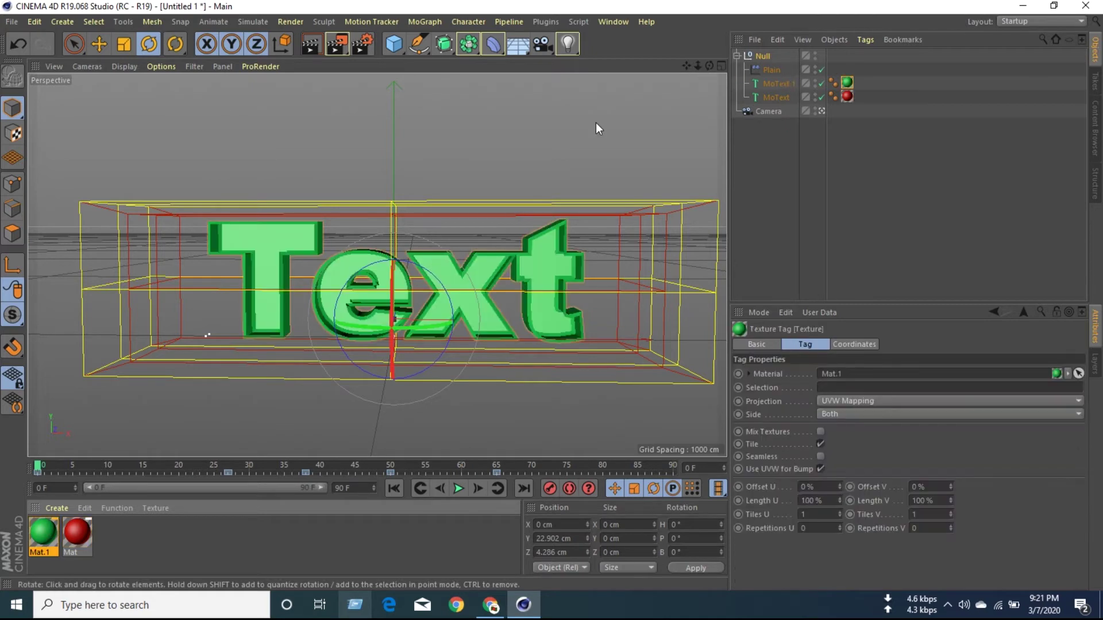
pyautogui.click(400, 492)
pyautogui.click(457, 488)
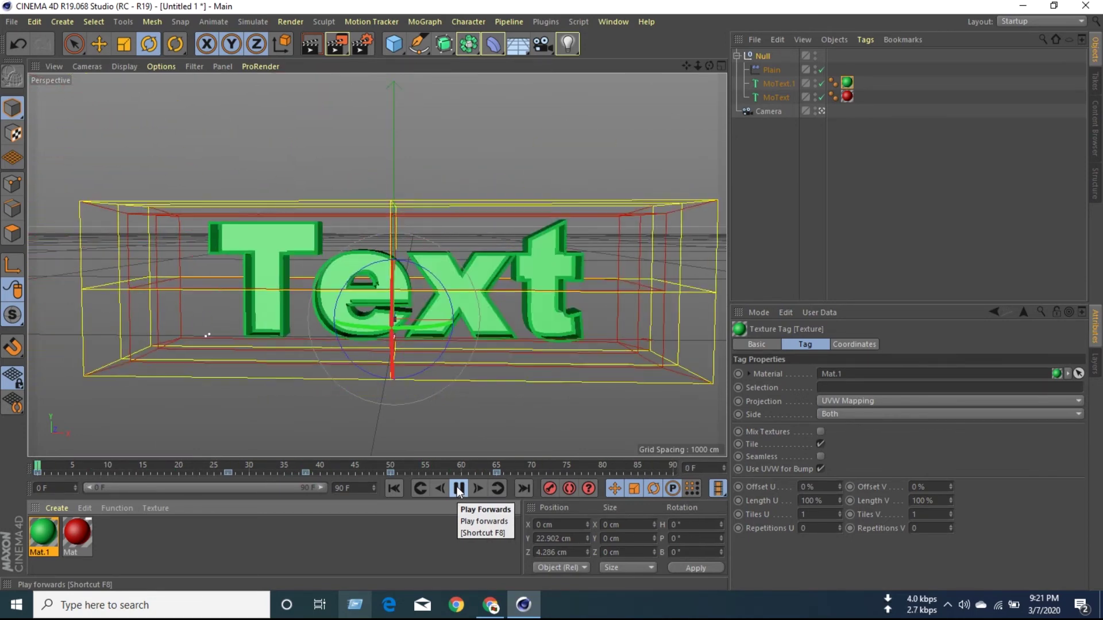
# - Stop playback at frame 0 and add a new blank material, Mat.2
pyautogui.click(459, 492)
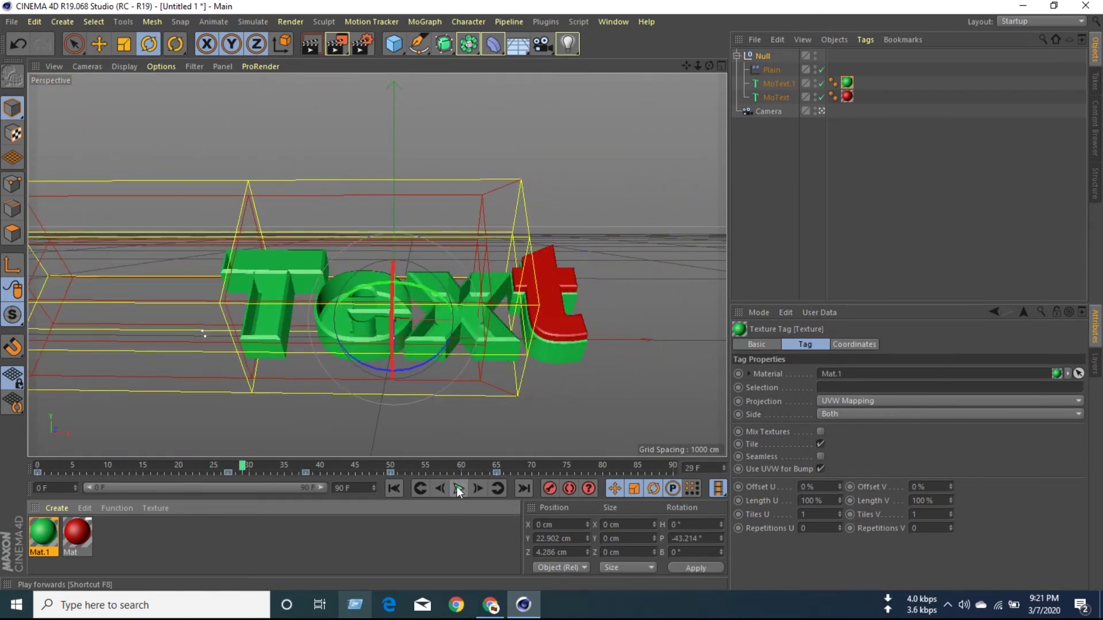
pyautogui.click(395, 495)
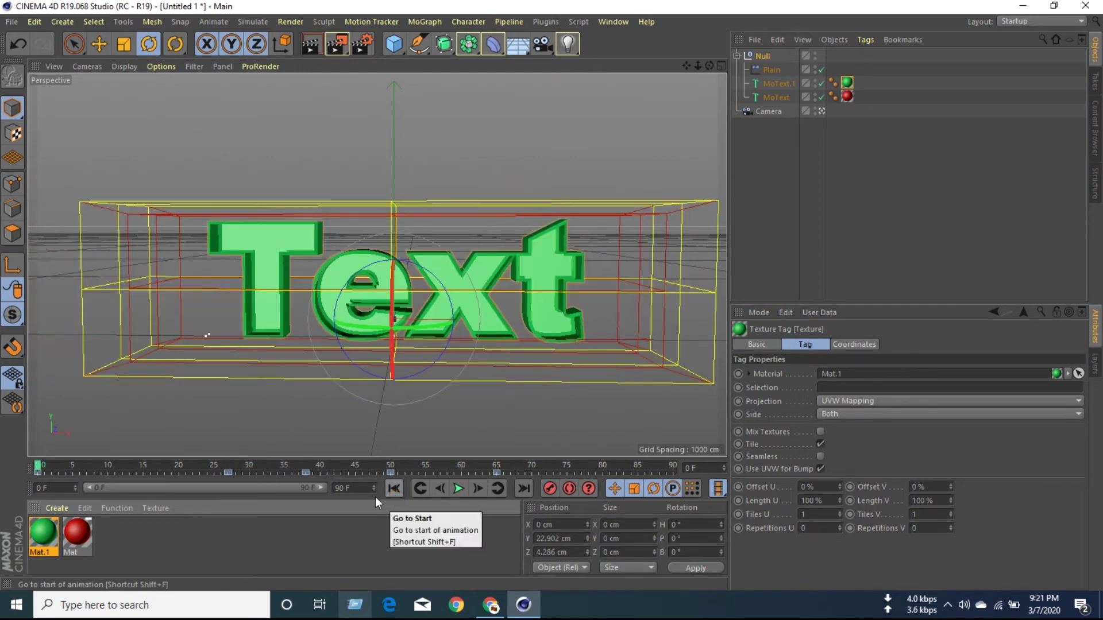
pyautogui.doubleClick(150, 548)
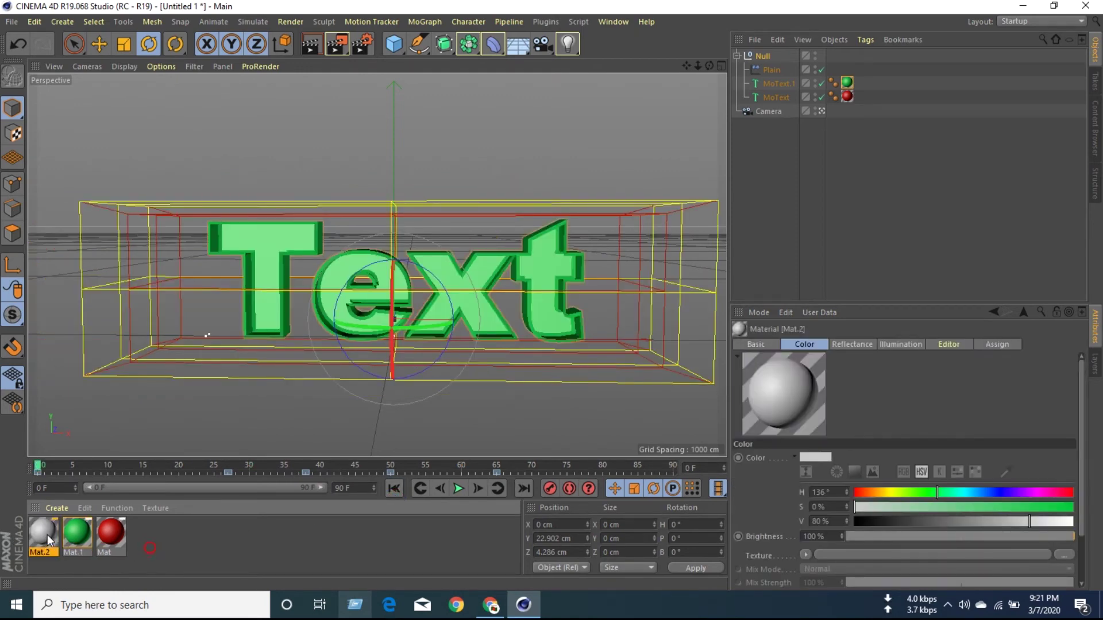
# - Turn off Mat.2's reflectance and give it a luminance texture from 20190324_125023.jpg
pyautogui.doubleClick(48, 537)
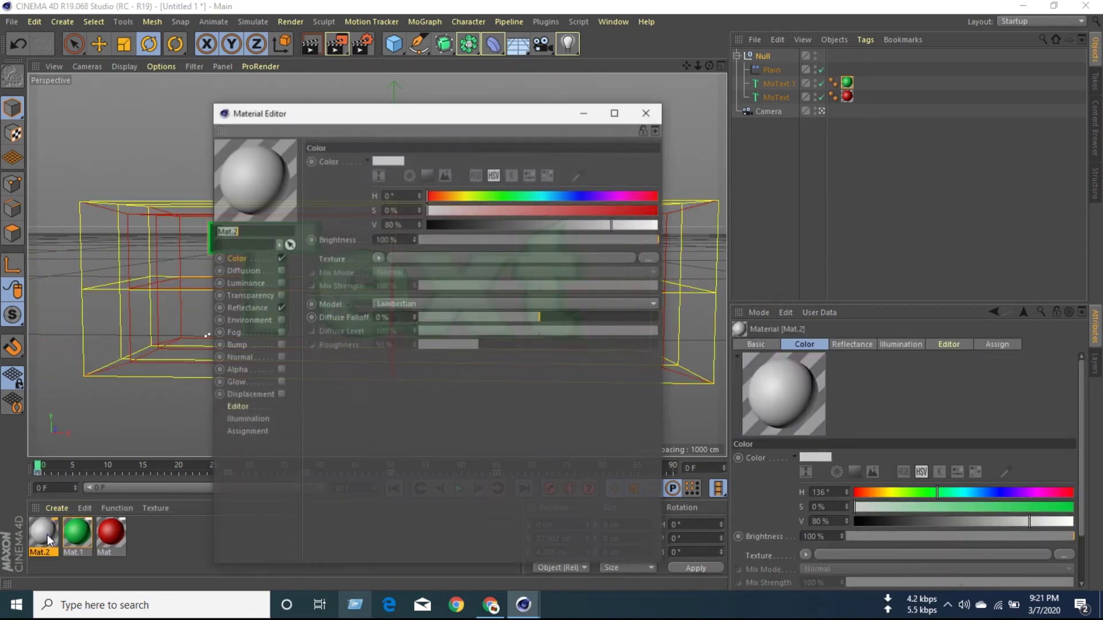
pyautogui.click(281, 308)
pyautogui.click(281, 283)
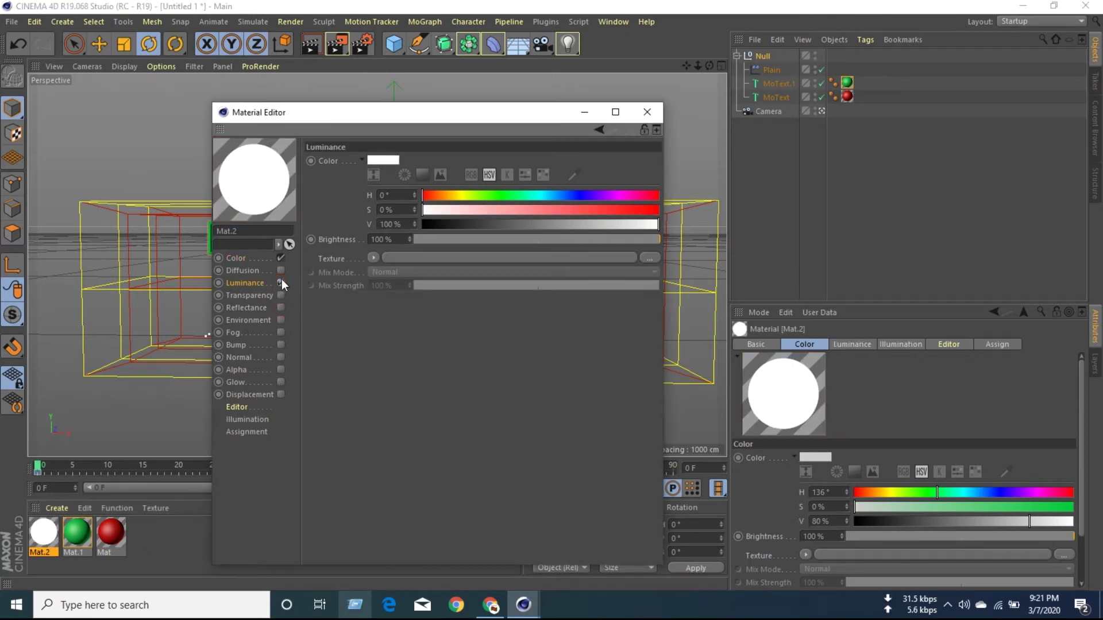
pyautogui.click(648, 258)
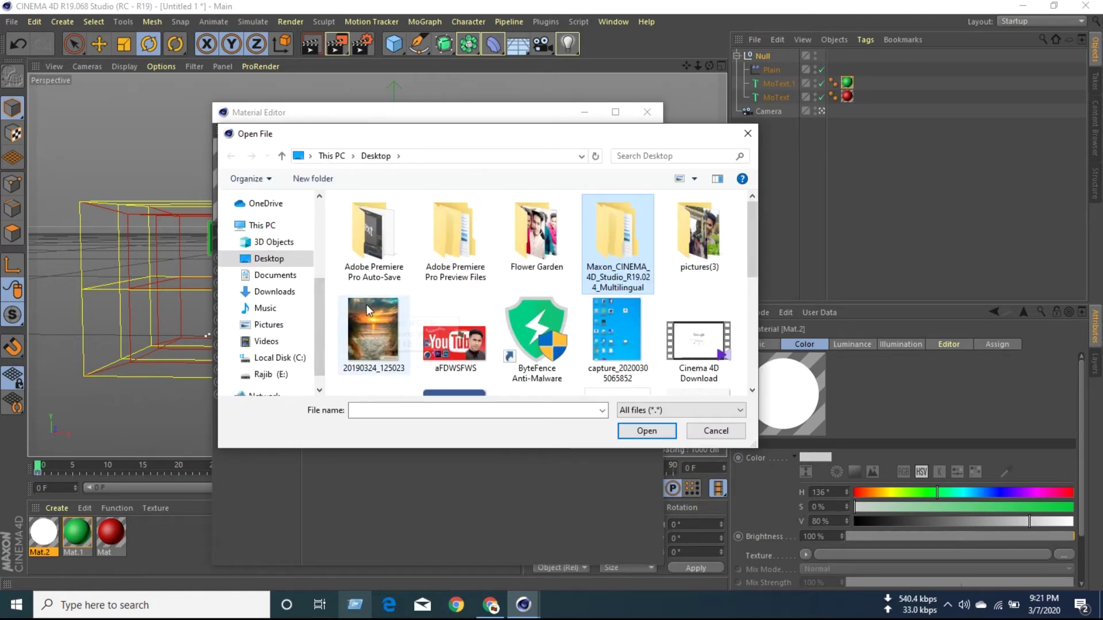
pyautogui.click(367, 305)
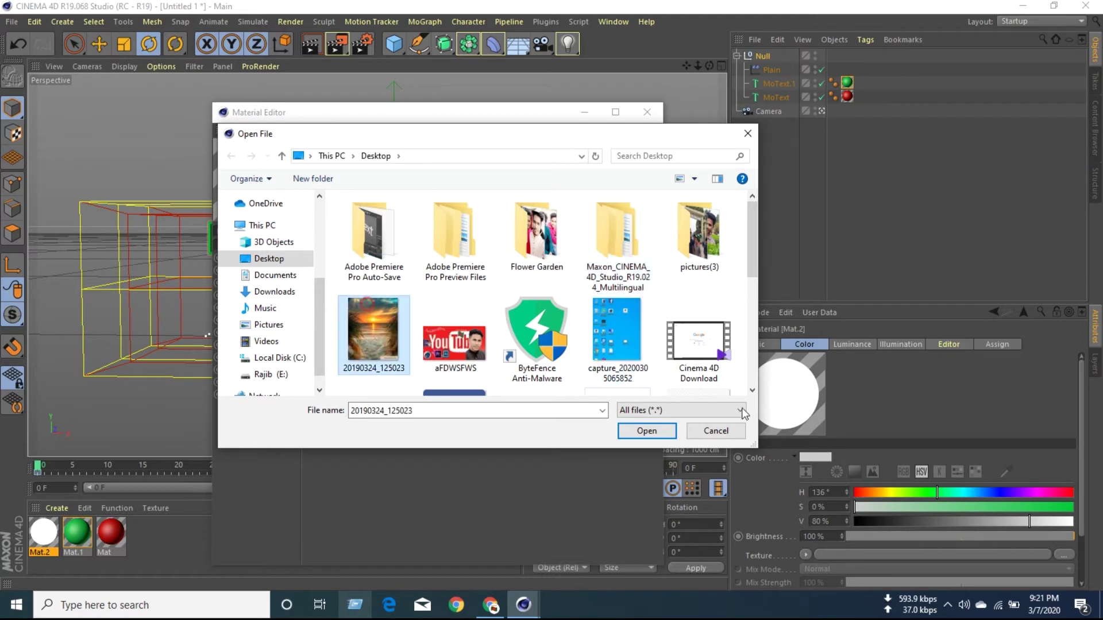
pyautogui.click(656, 432)
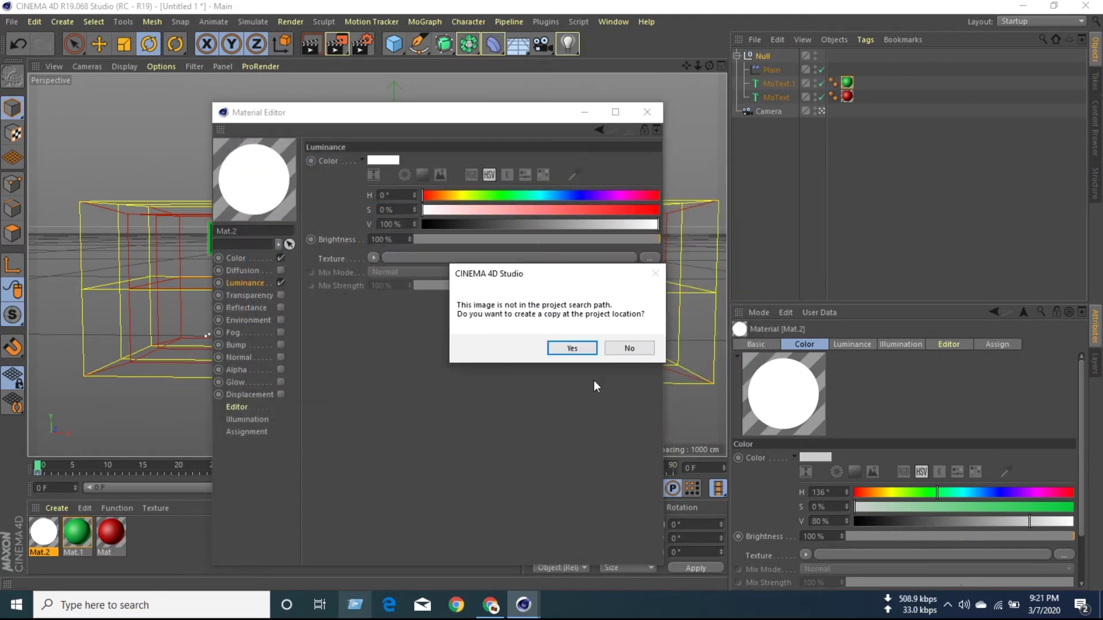
pyautogui.click(572, 348)
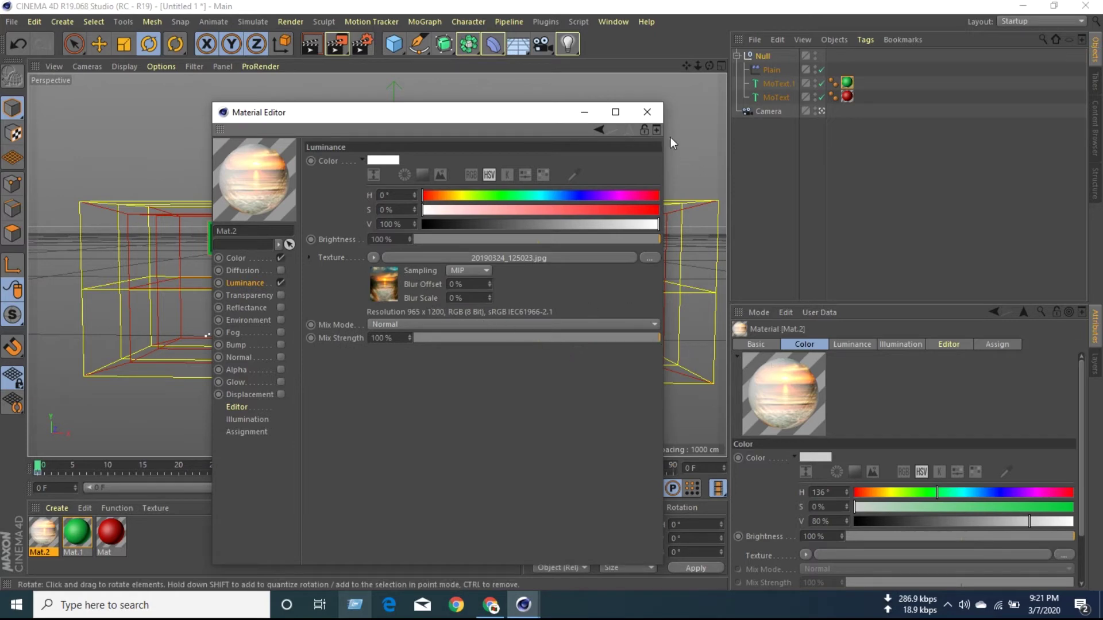
pyautogui.click(653, 111)
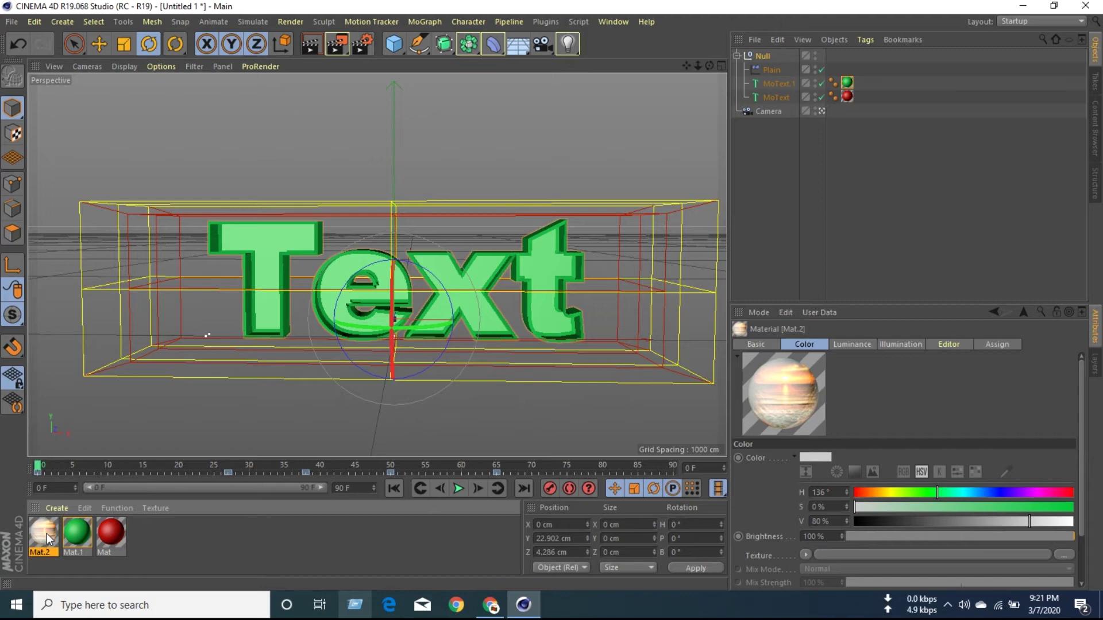
# - Try applying Mat.2, then open Mat.2's colour settings in the Attribute Manager
pyautogui.moveTo(47, 537)
pyautogui.mouseDown()
pyautogui.moveTo(201, 426)
pyautogui.moveTo(66, 542)
pyautogui.moveTo(45, 541)
pyautogui.mouseUp()
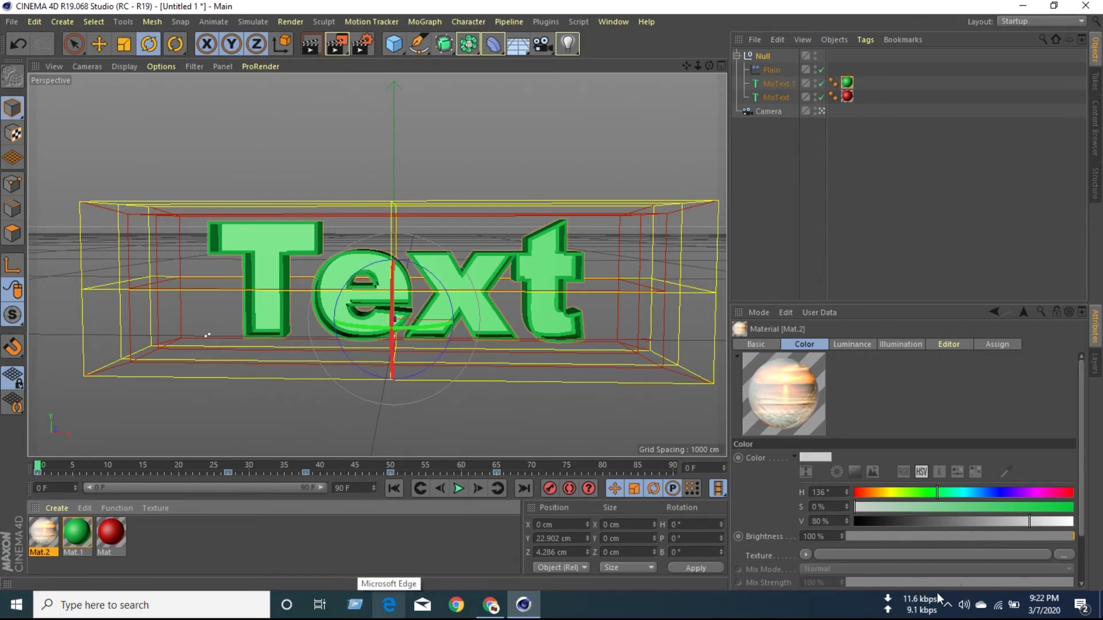
pyautogui.click(948, 606)
pyautogui.click(948, 607)
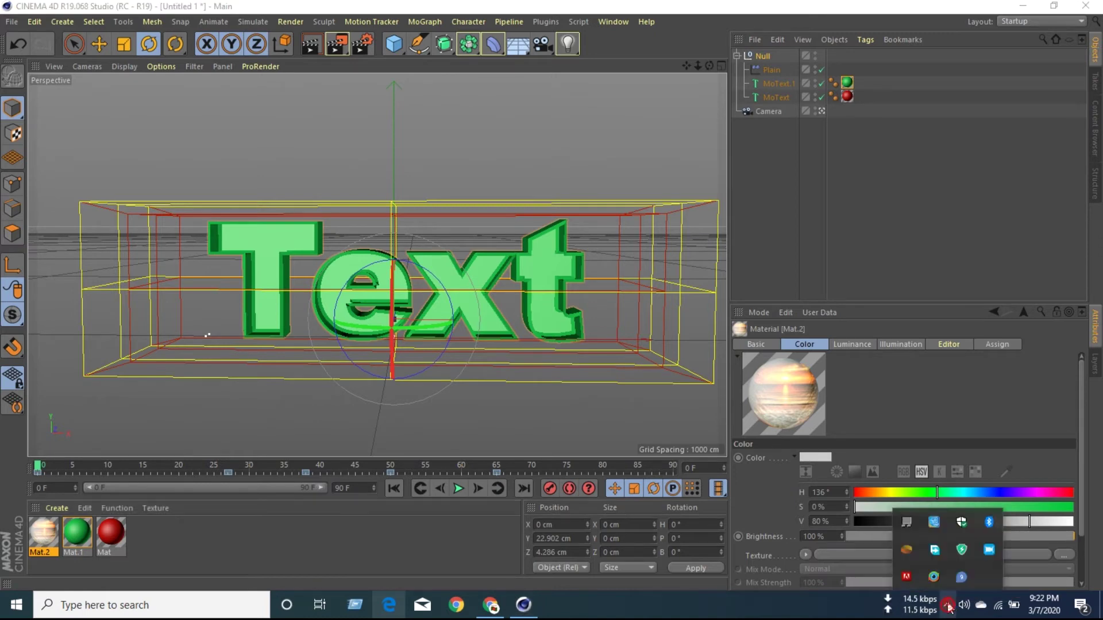
pyautogui.click(989, 550)
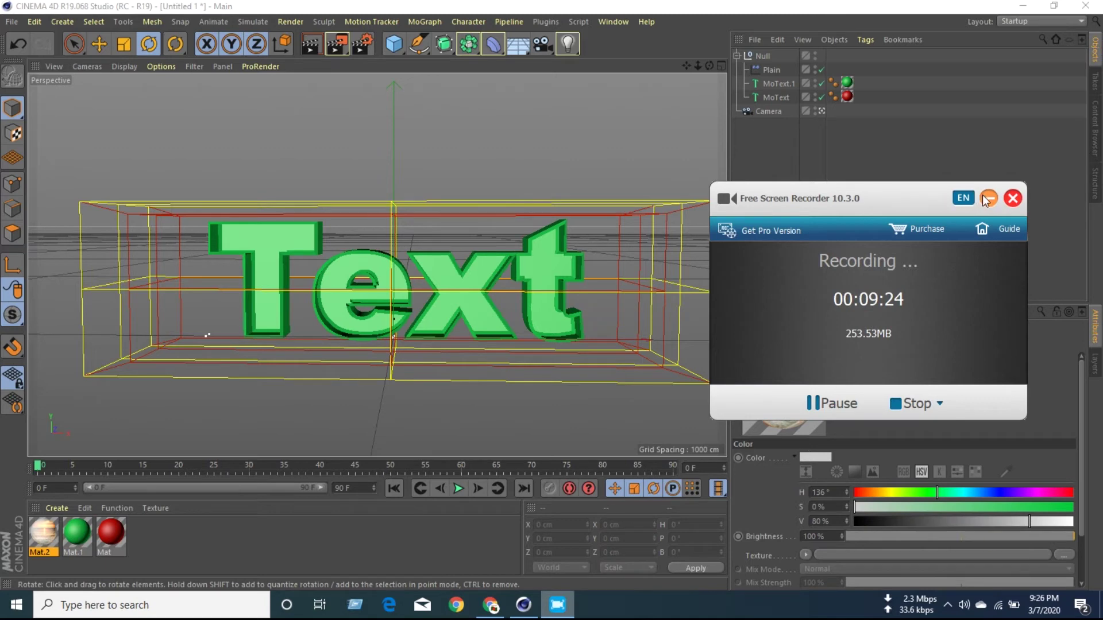
pyautogui.click(988, 199)
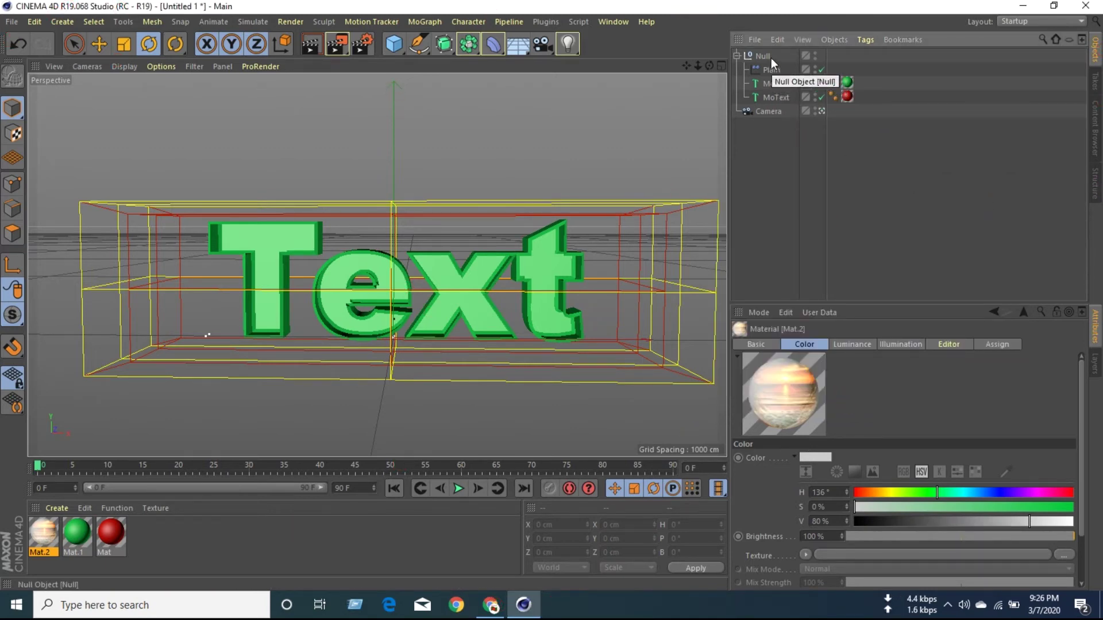
# - Collapse the Null group, undo a trial Floor, and add a Sky object from the Environment flyout
pyautogui.click(735, 55)
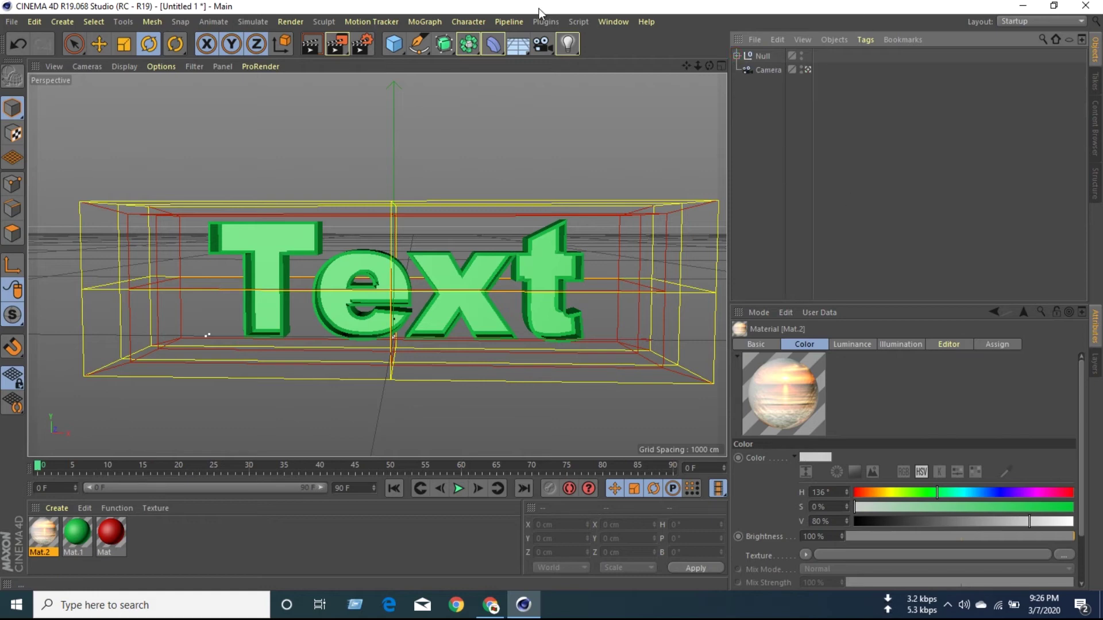
pyautogui.click(528, 51)
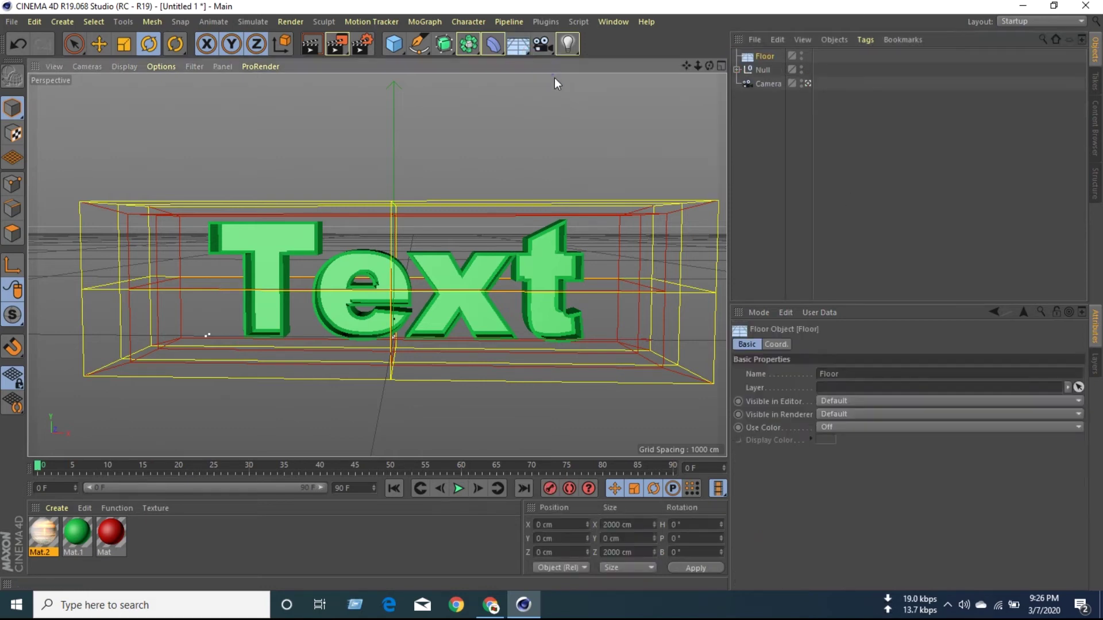
pyautogui.click(555, 82)
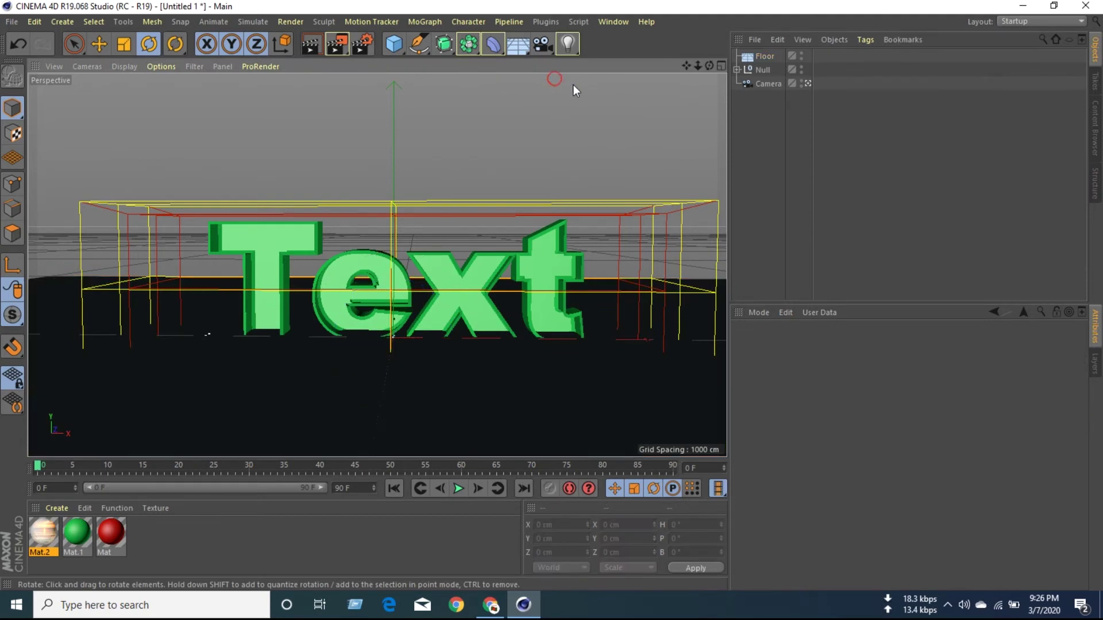
pyautogui.hotkey('ctrl', 'z')
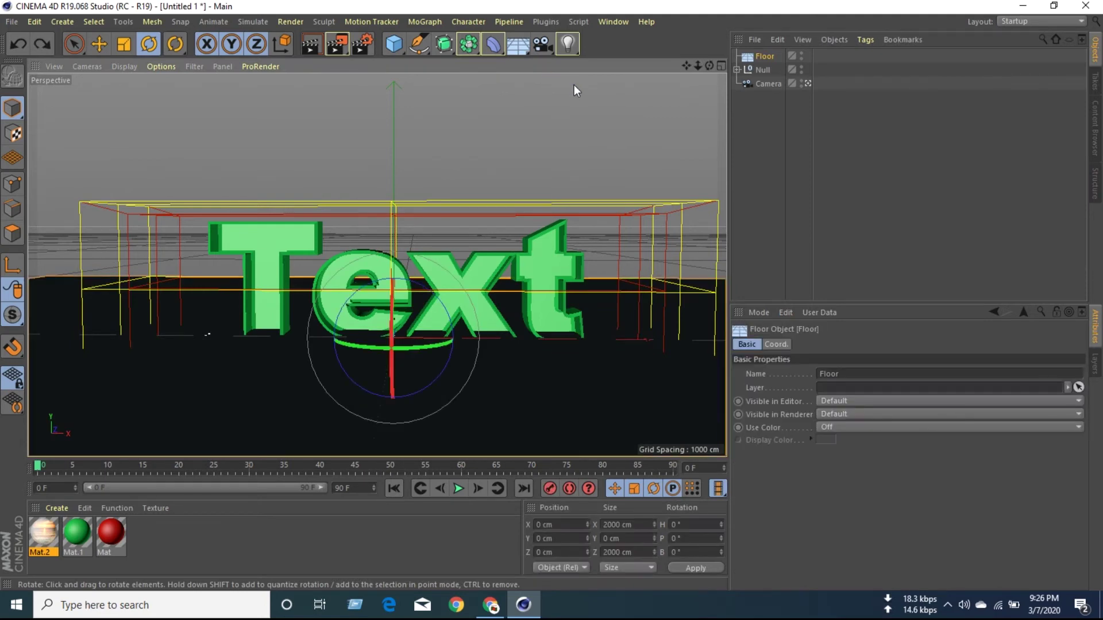
pyautogui.hotkey('ctrl', 'z')
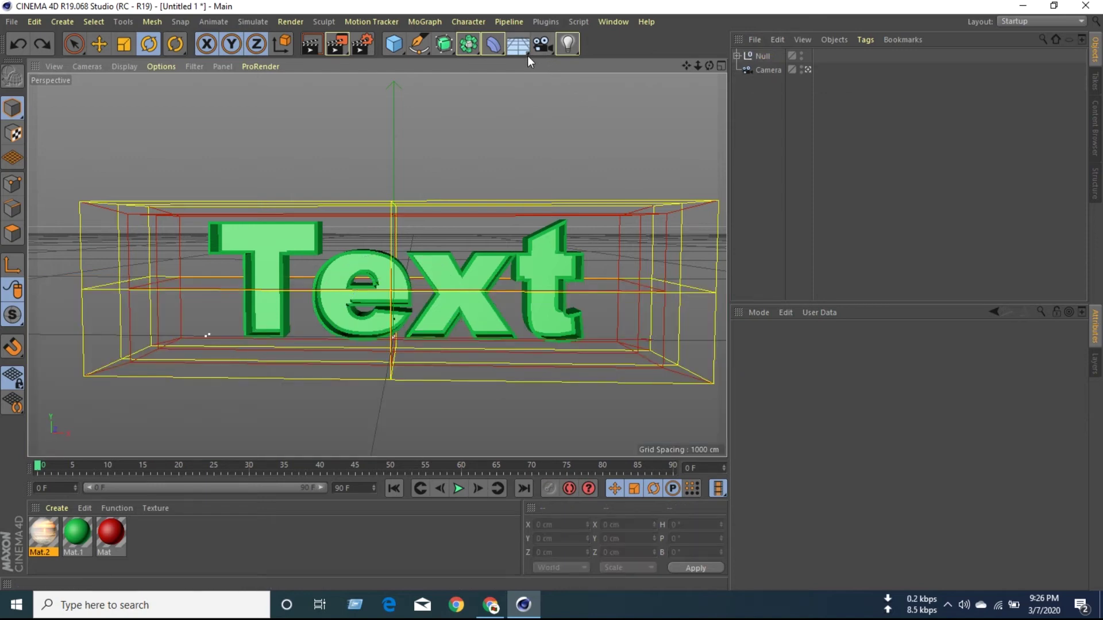
pyautogui.click(527, 55)
pyautogui.click(552, 88)
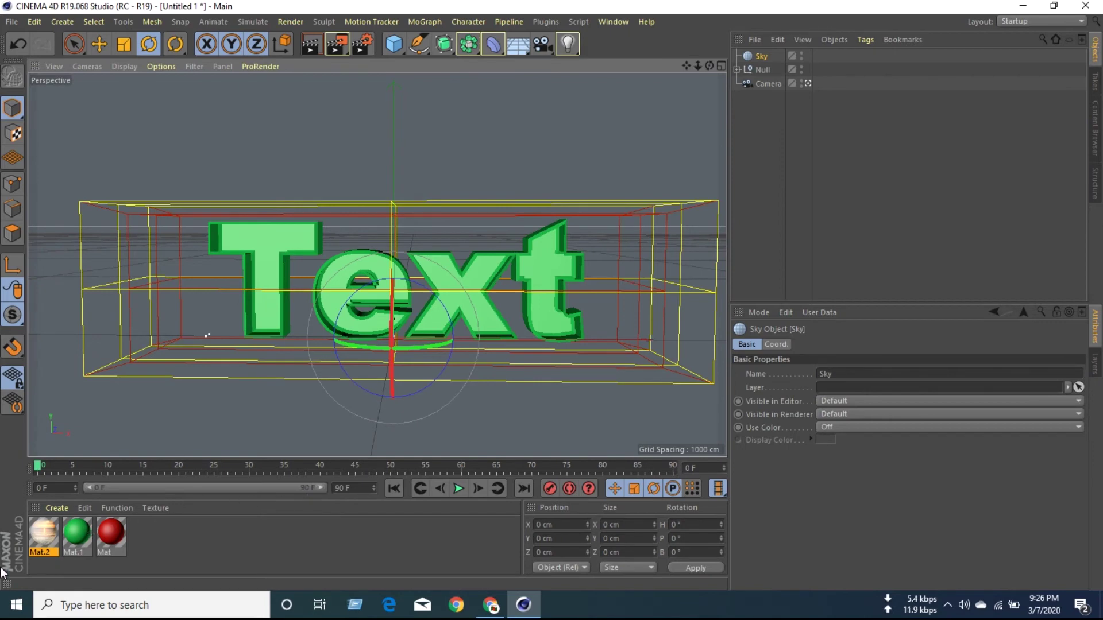
# - Apply the sunset Mat.2 material to the Sky and rotate its texture to about H -91.7°, B -9.7°
pyautogui.moveTo(52, 543); pyautogui.dragTo(615, 85)
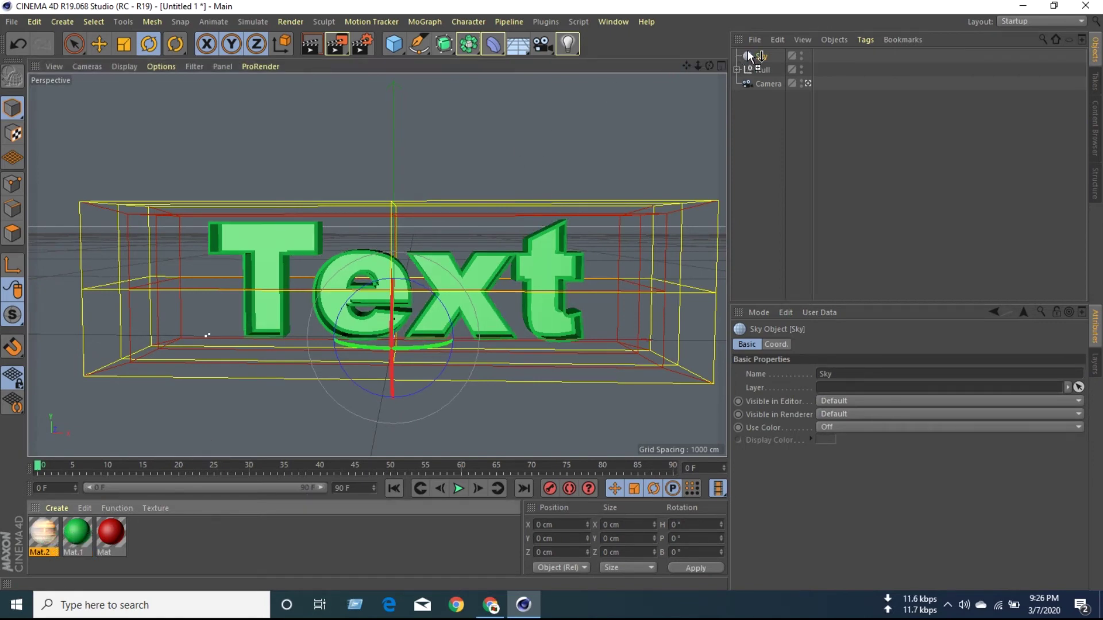
pyautogui.moveTo(748, 54); pyautogui.dragTo(752, 55)
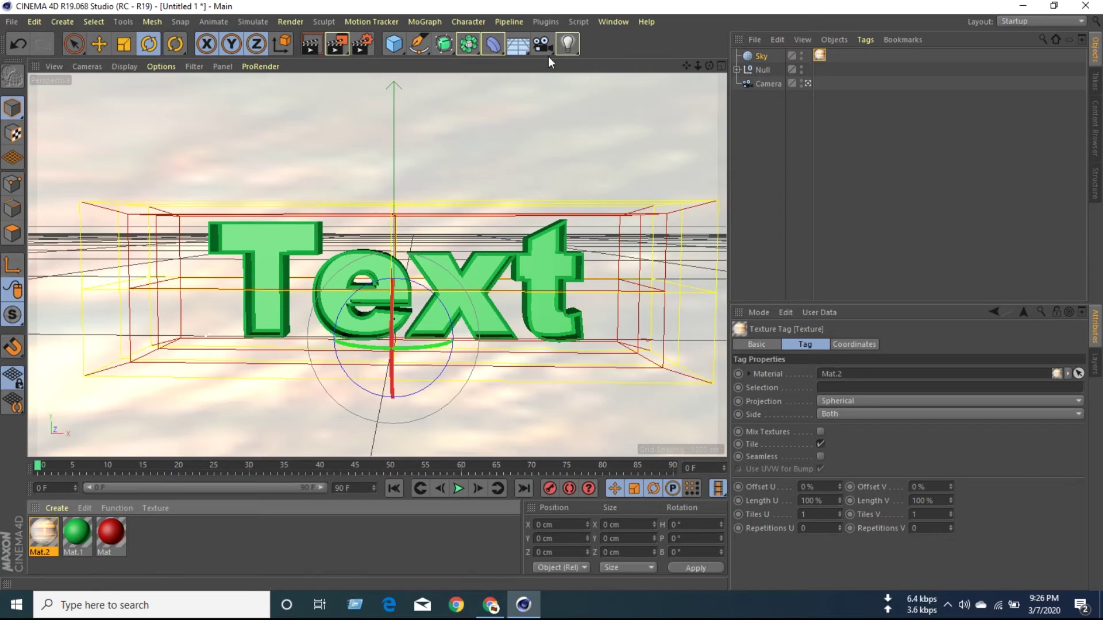
pyautogui.moveTo(390, 363); pyautogui.dragTo(400, 272)
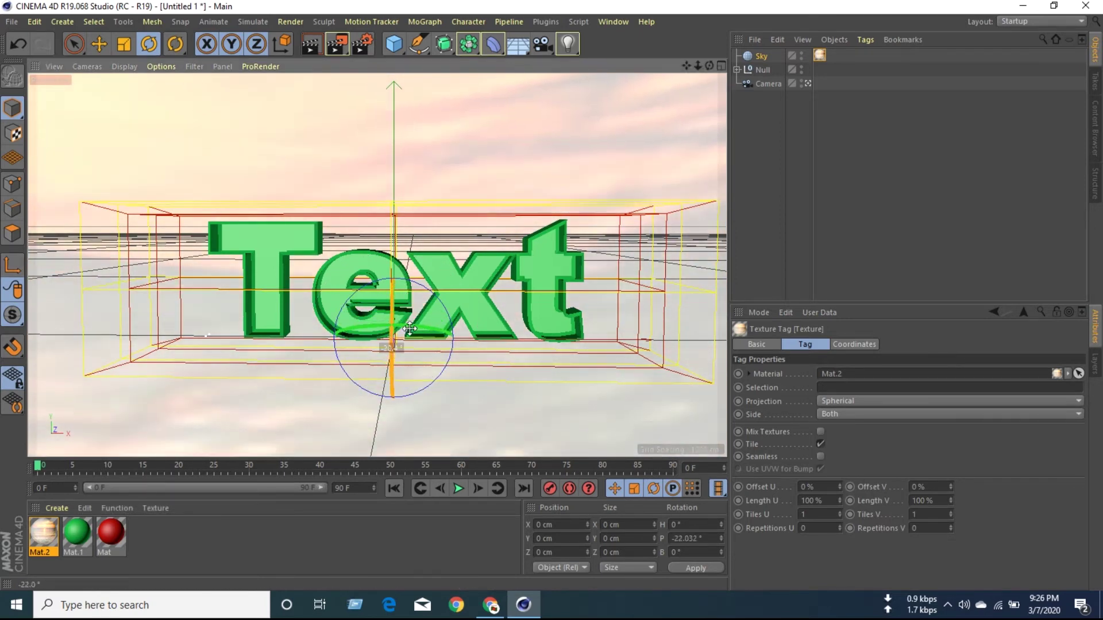
pyautogui.moveTo(399, 271)
pyautogui.mouseDown()
pyautogui.moveTo(437, 352)
pyautogui.moveTo(300, 331)
pyautogui.moveTo(262, 383)
pyautogui.mouseUp()
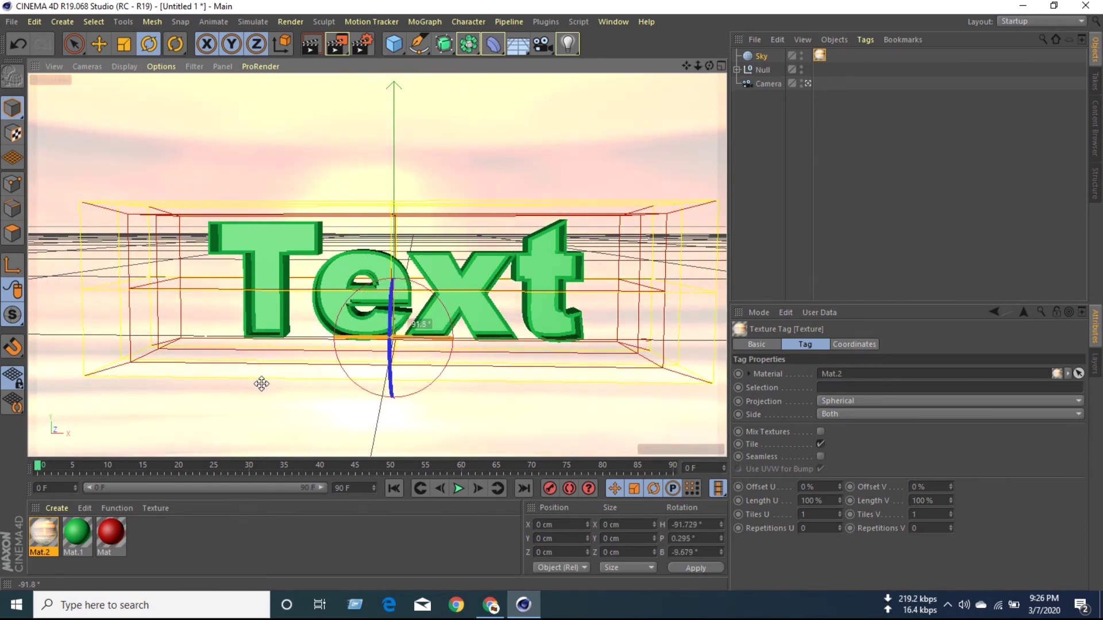
# - Give the Sky a Compositing tag with Seen by Camera off, and render the view to check
pyautogui.rightClick(763, 56)
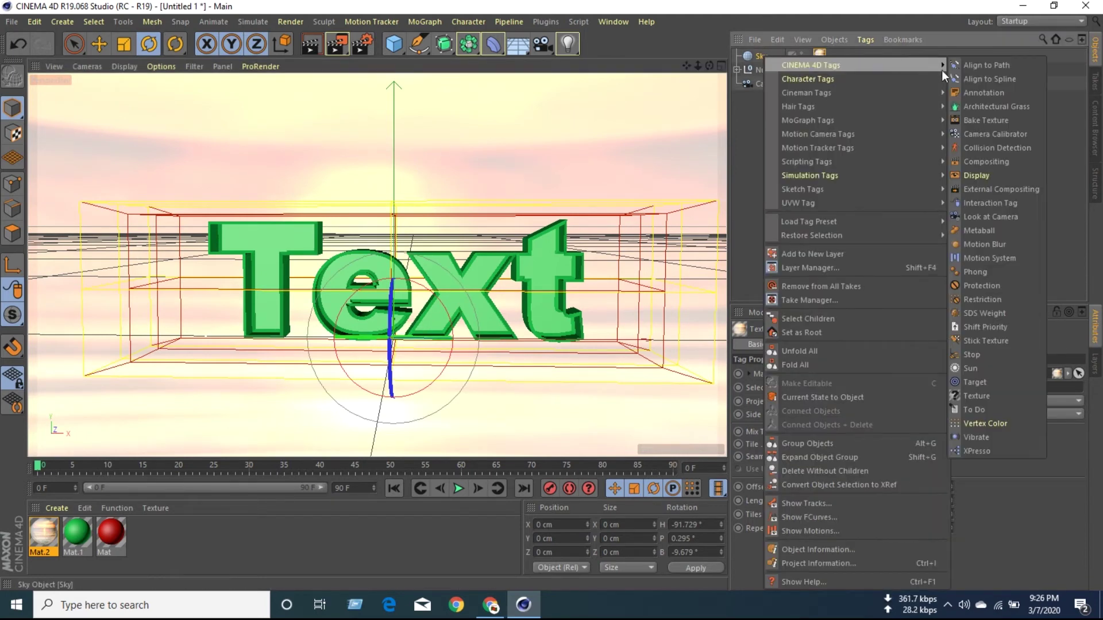
pyautogui.moveTo(811, 64)
pyautogui.click(985, 161)
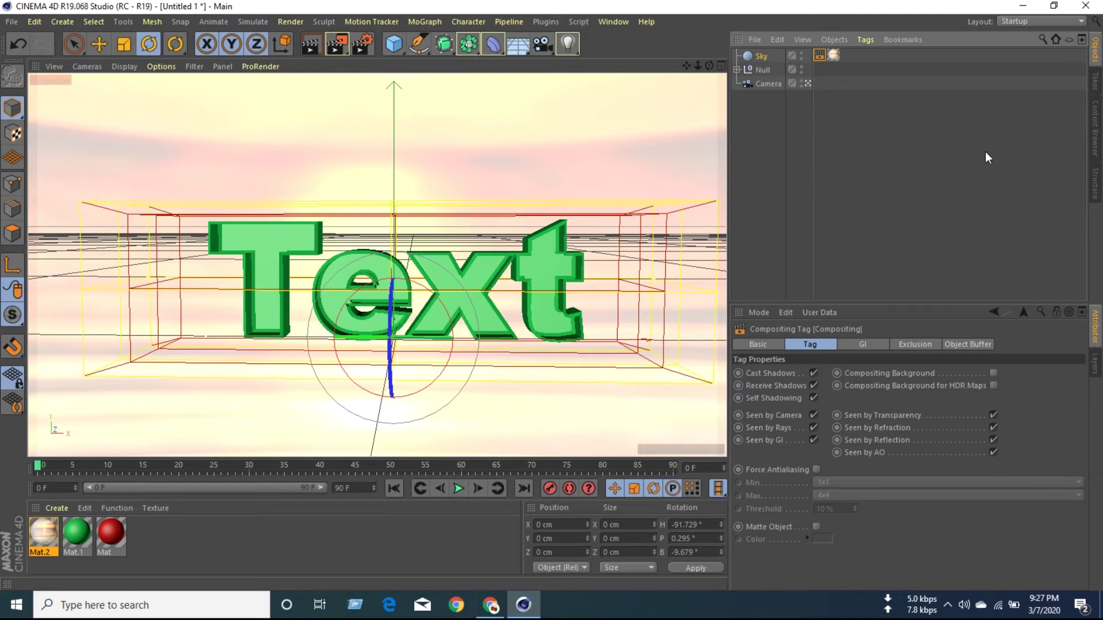
pyautogui.click(813, 415)
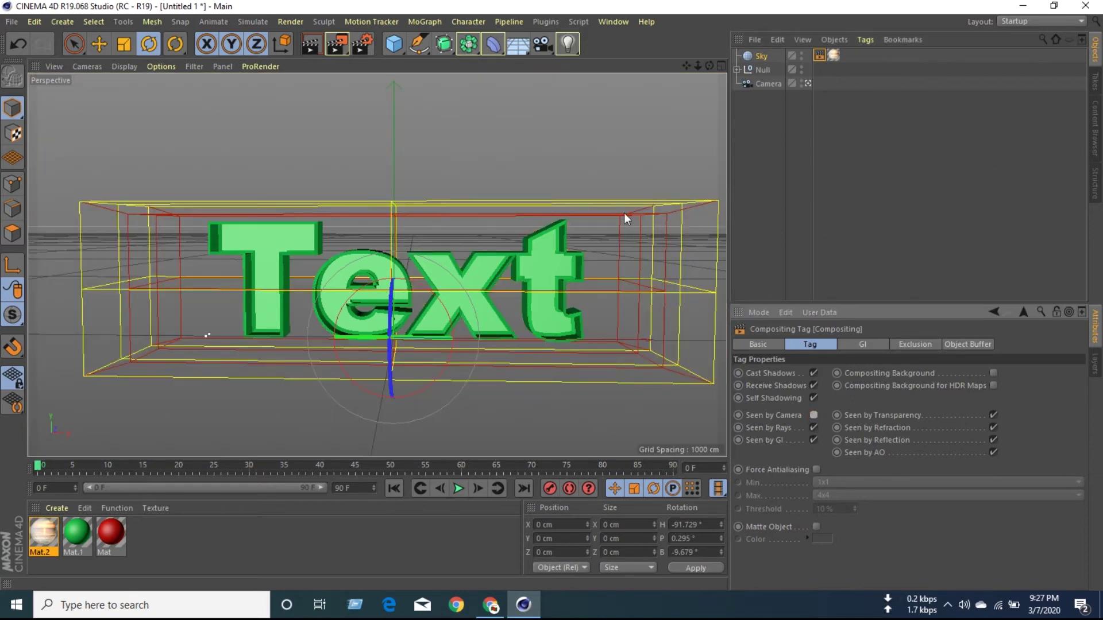
pyautogui.click(314, 40)
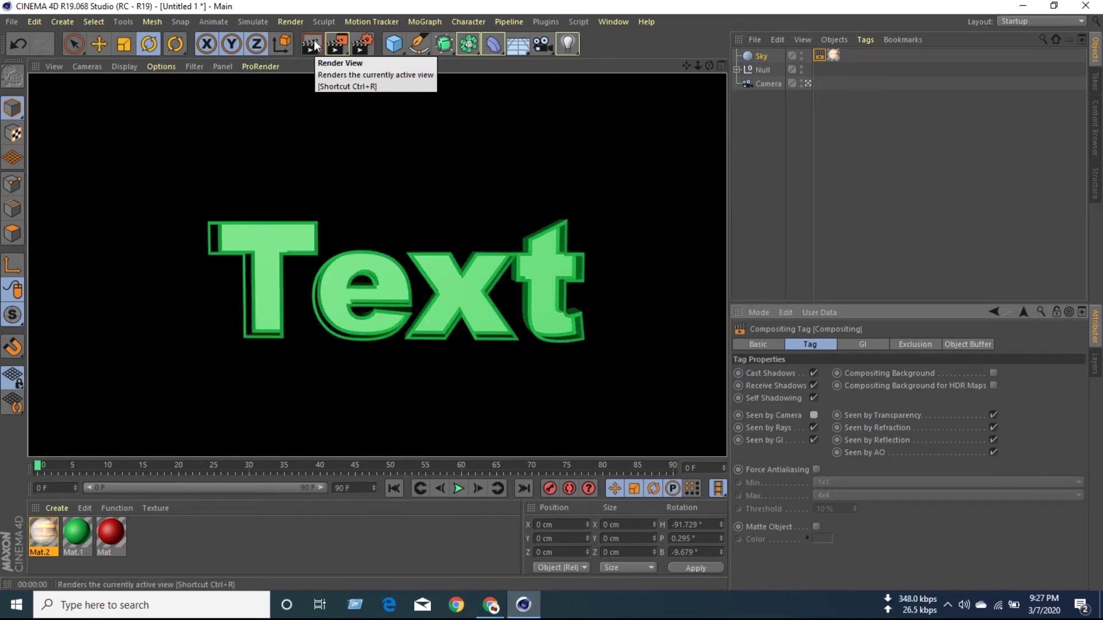
pyautogui.click(360, 44)
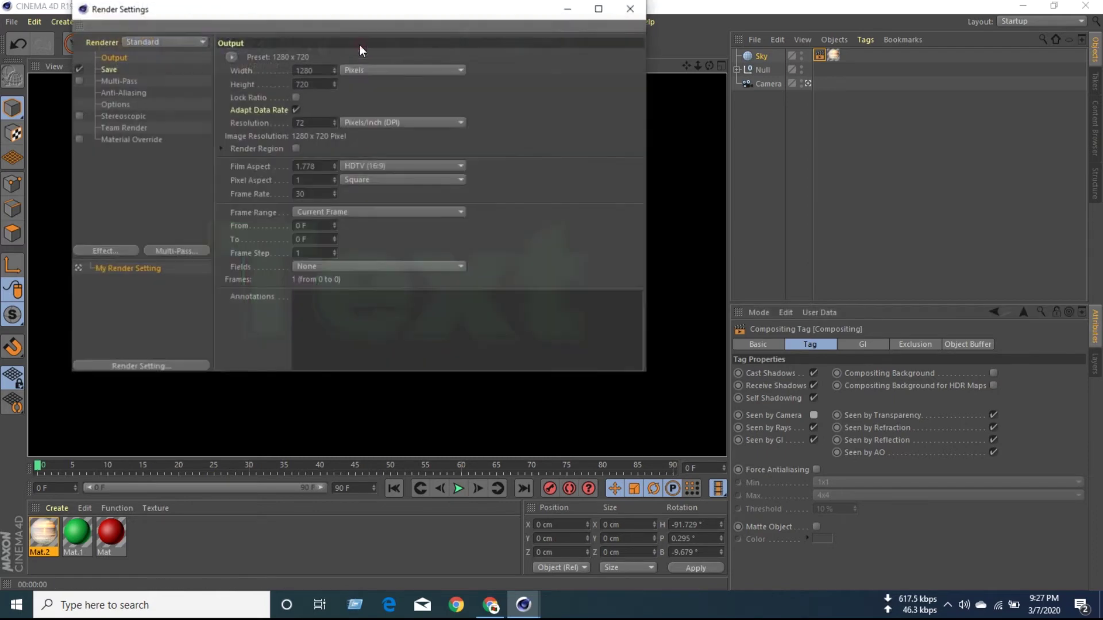
# - Set the render save file to 'ADS' in Desktop > Adobe Premiere Pro Auto-Save > Adobe Premiere Pro Preview Files
pyautogui.click(119, 70)
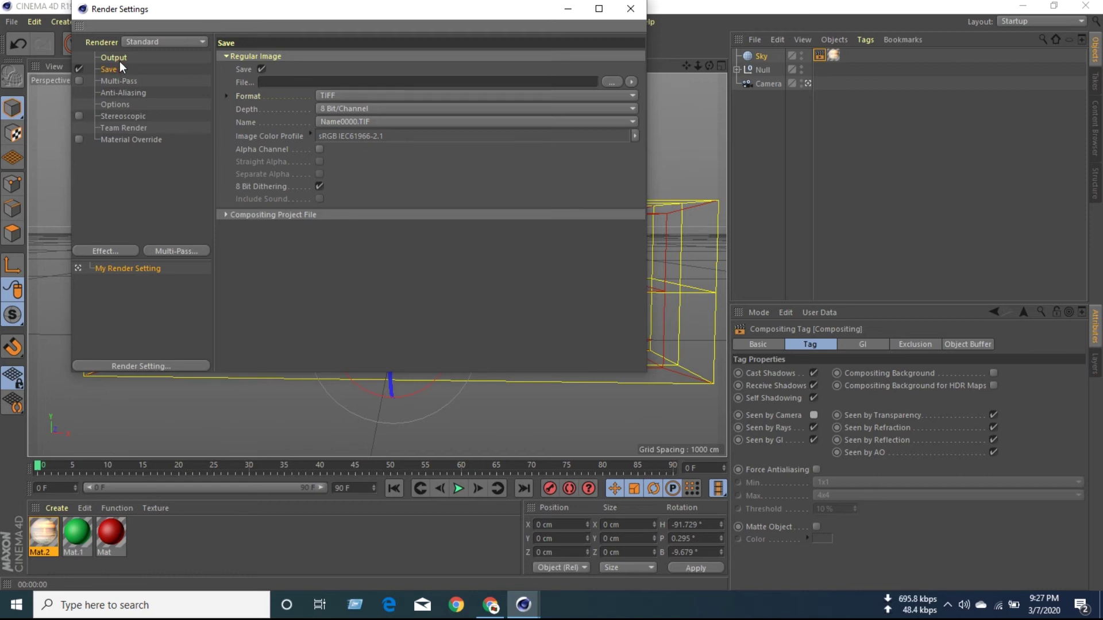
pyautogui.click(612, 81)
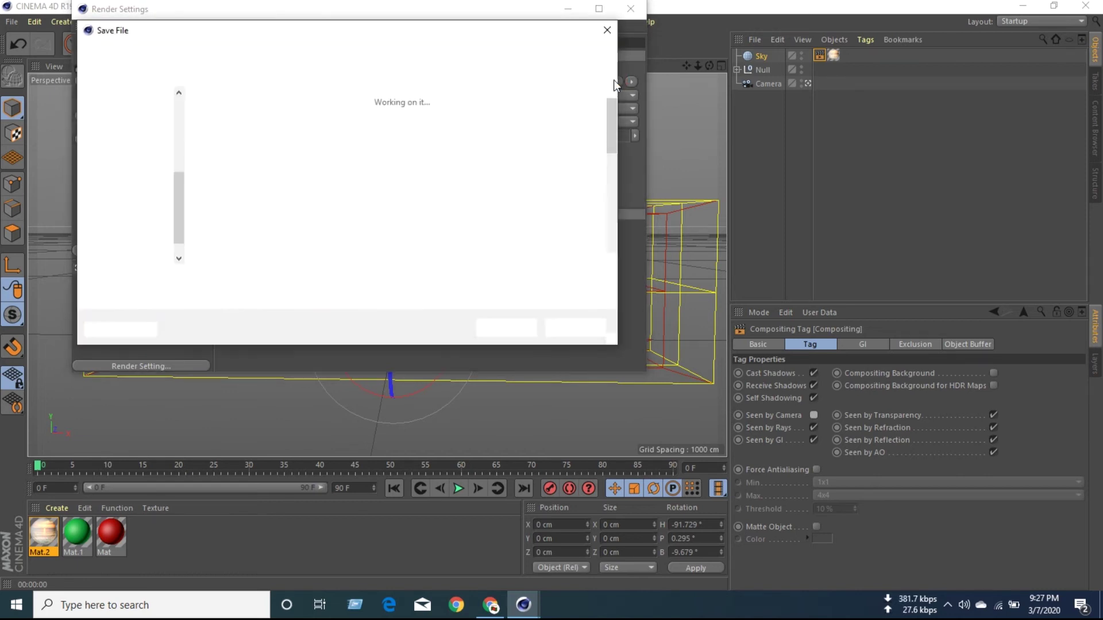
pyautogui.click(148, 131)
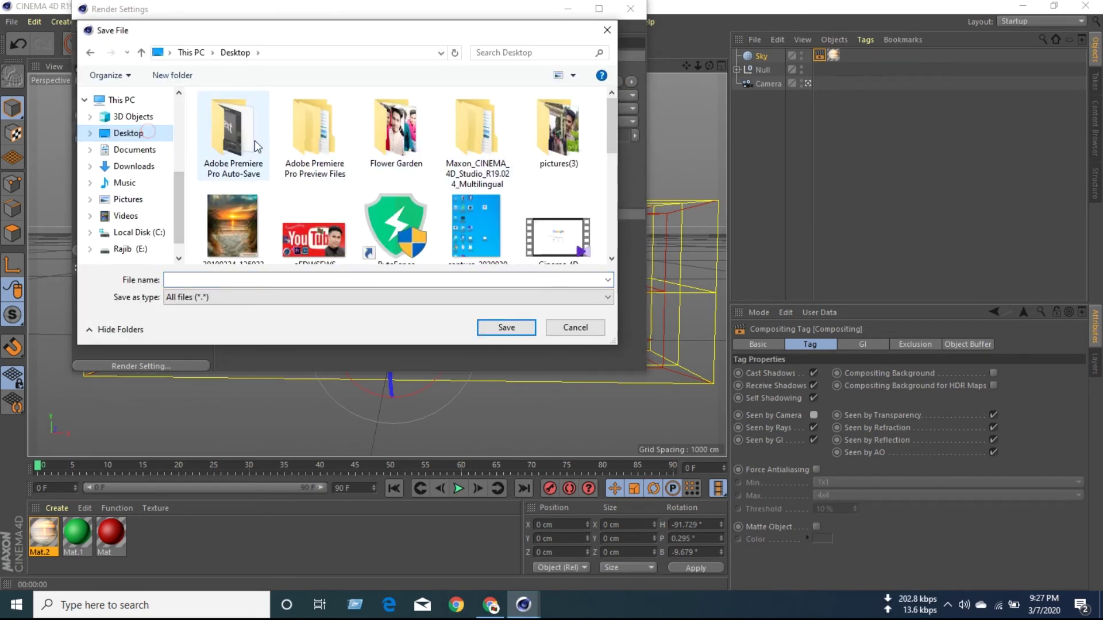
pyautogui.click(506, 326)
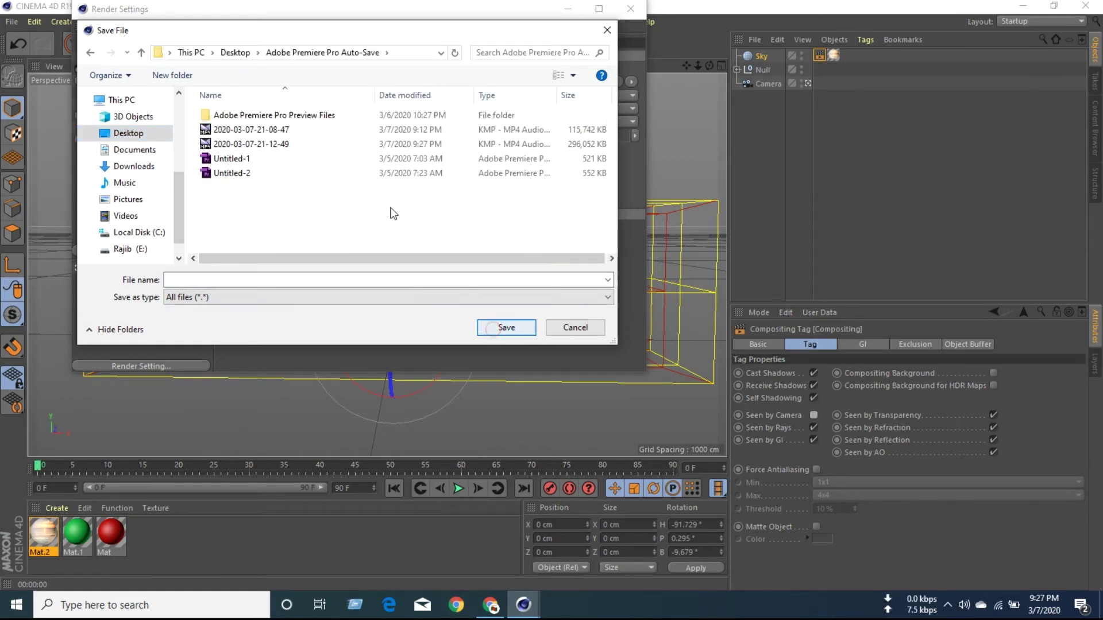
pyautogui.click(287, 117)
pyautogui.click(512, 329)
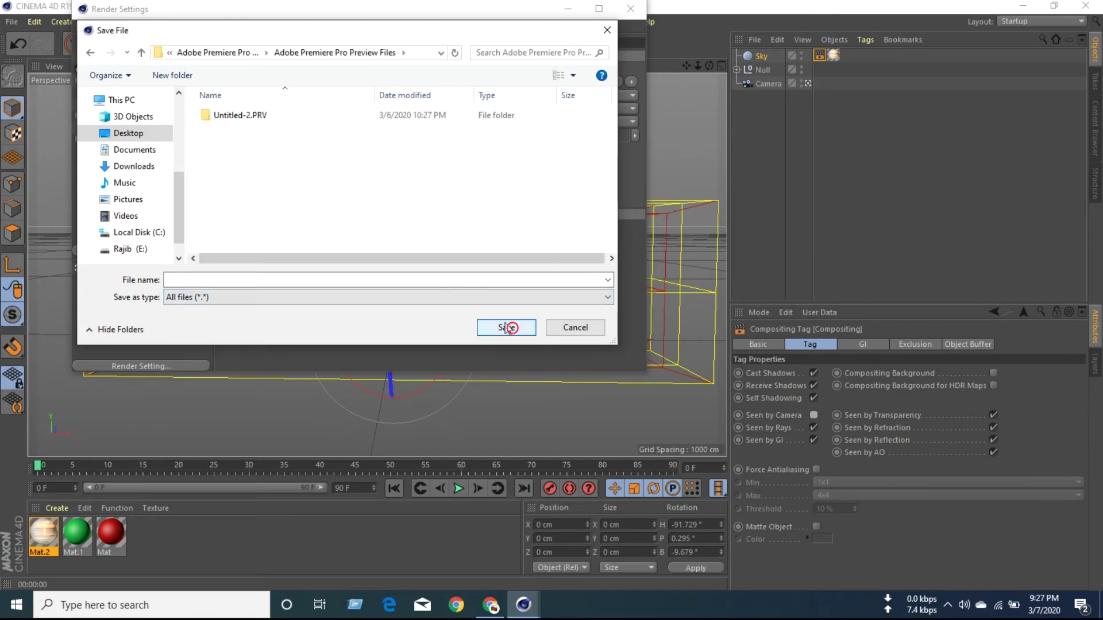
pyautogui.click(374, 280)
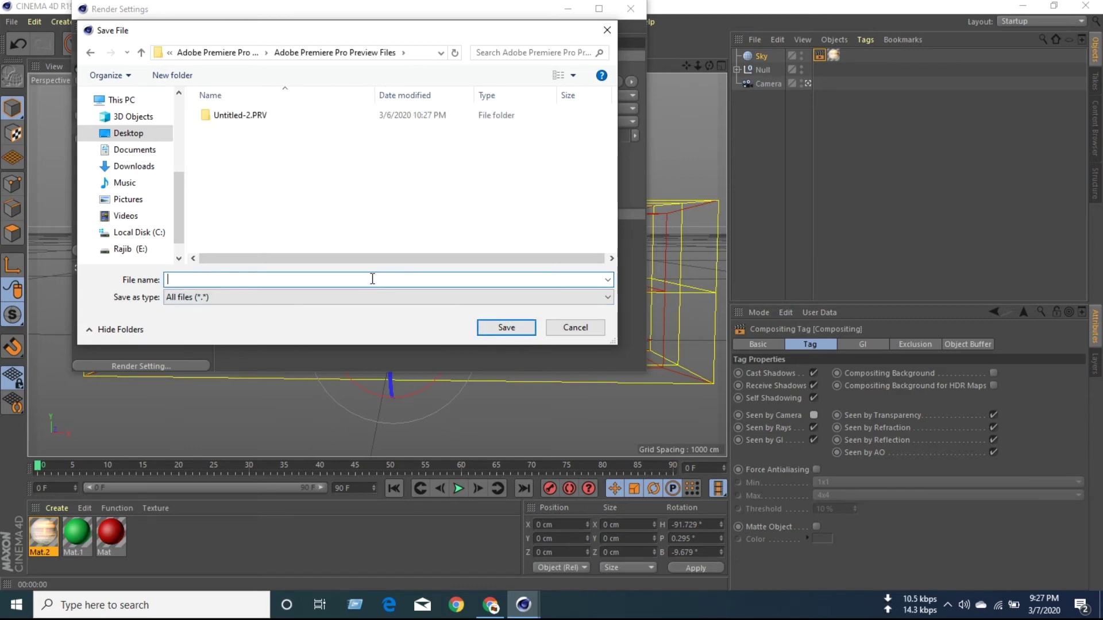
pyautogui.write('ADS')
pyautogui.click(505, 327)
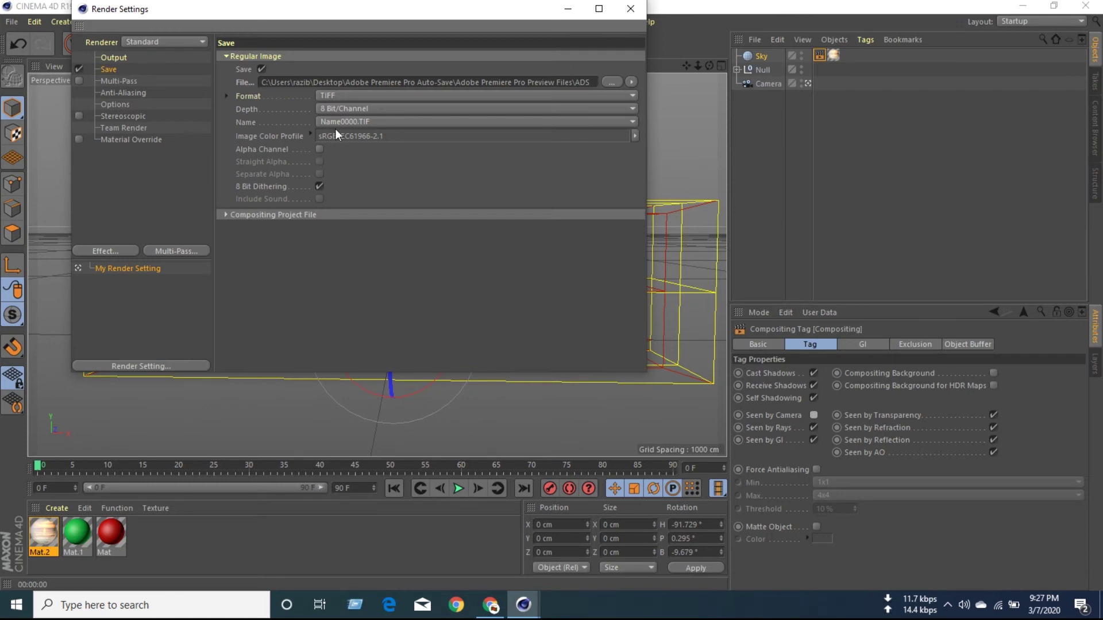
pyautogui.click(129, 58)
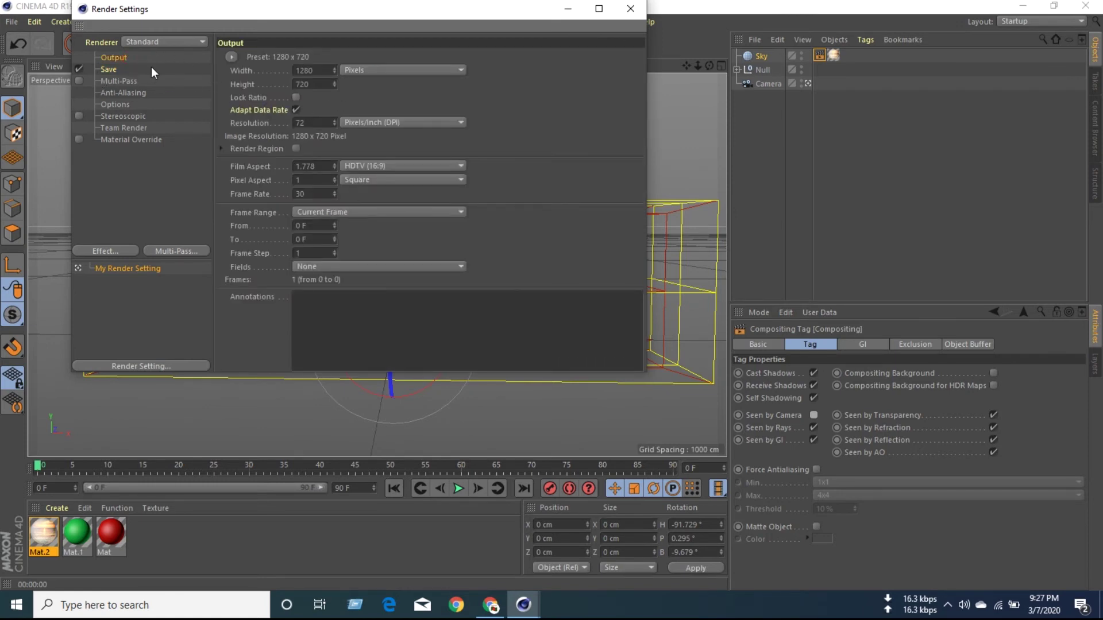
# - Set the render output size to the HDV 1080 29.97 preset
pyautogui.click(229, 57)
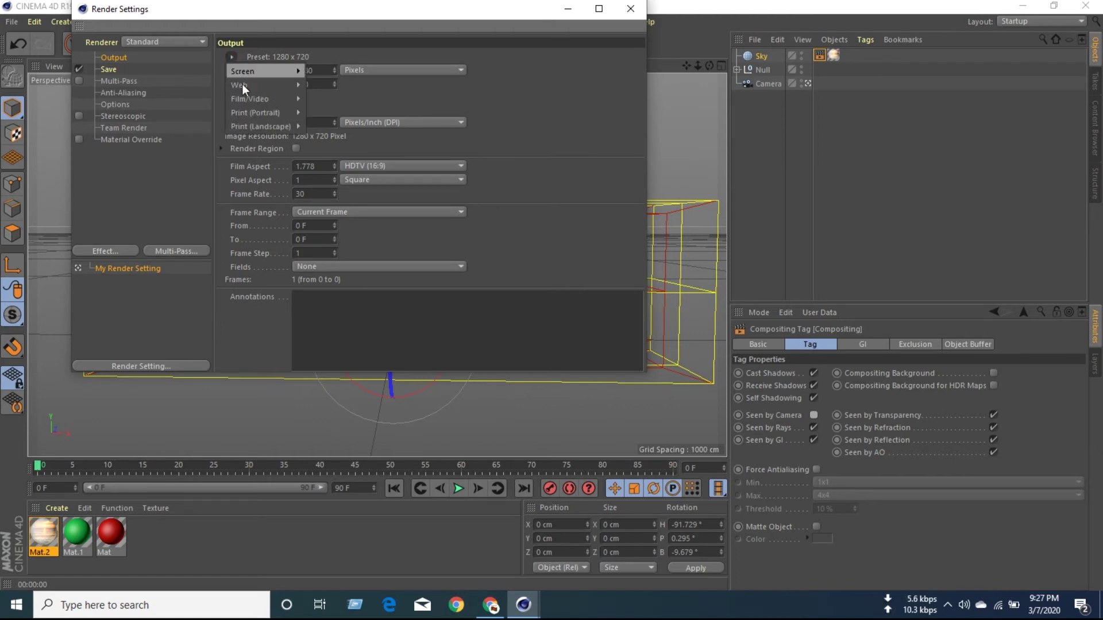
pyautogui.moveTo(250, 98)
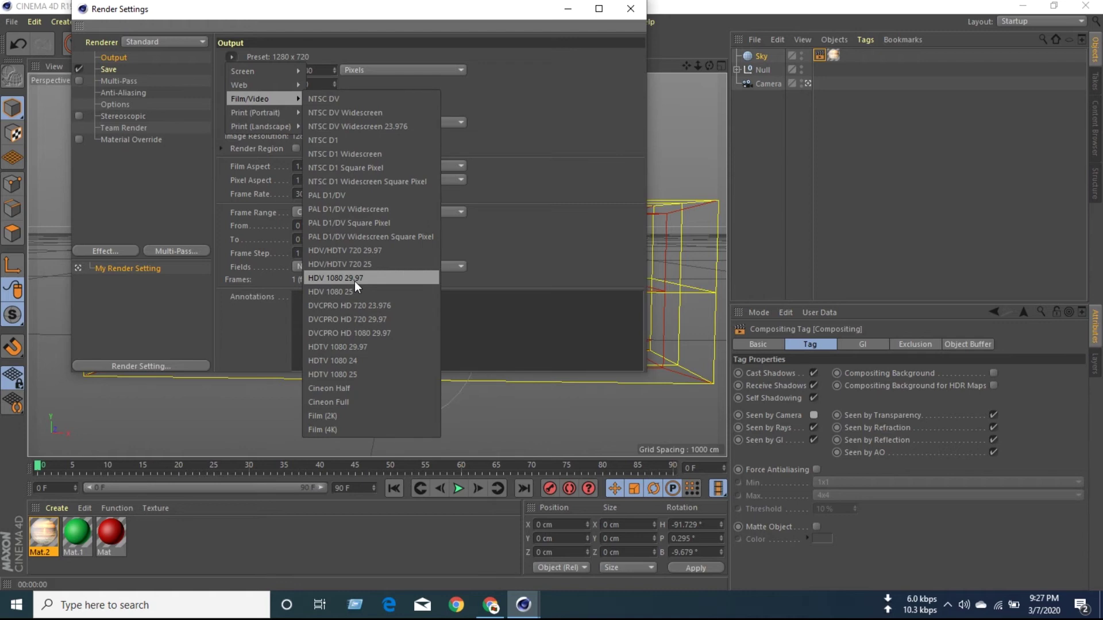
pyautogui.click(354, 279)
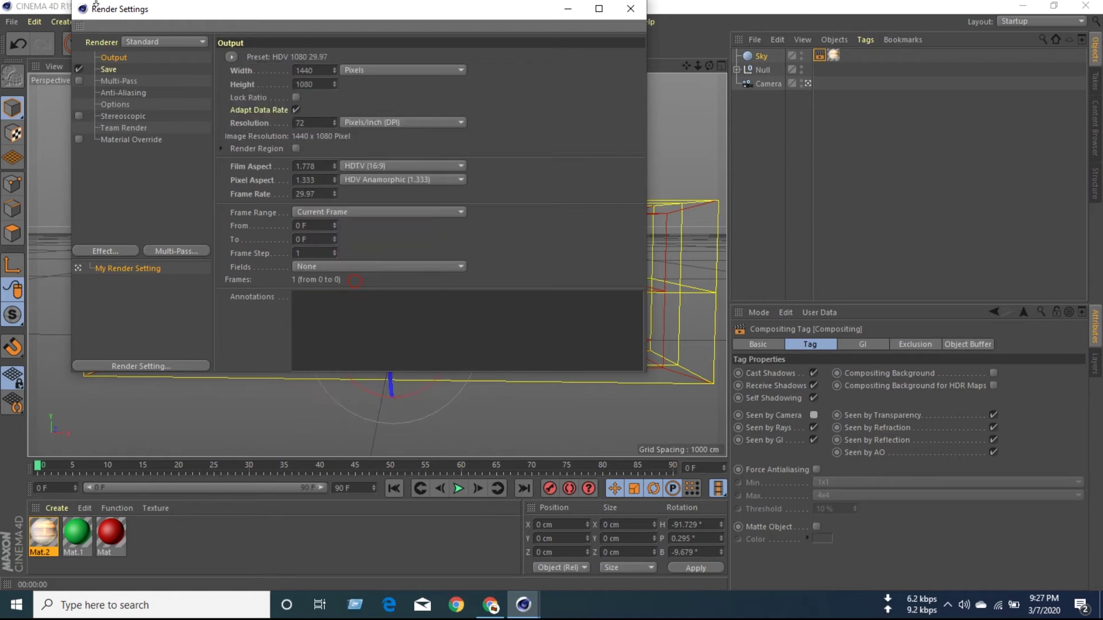
pyautogui.click(111, 70)
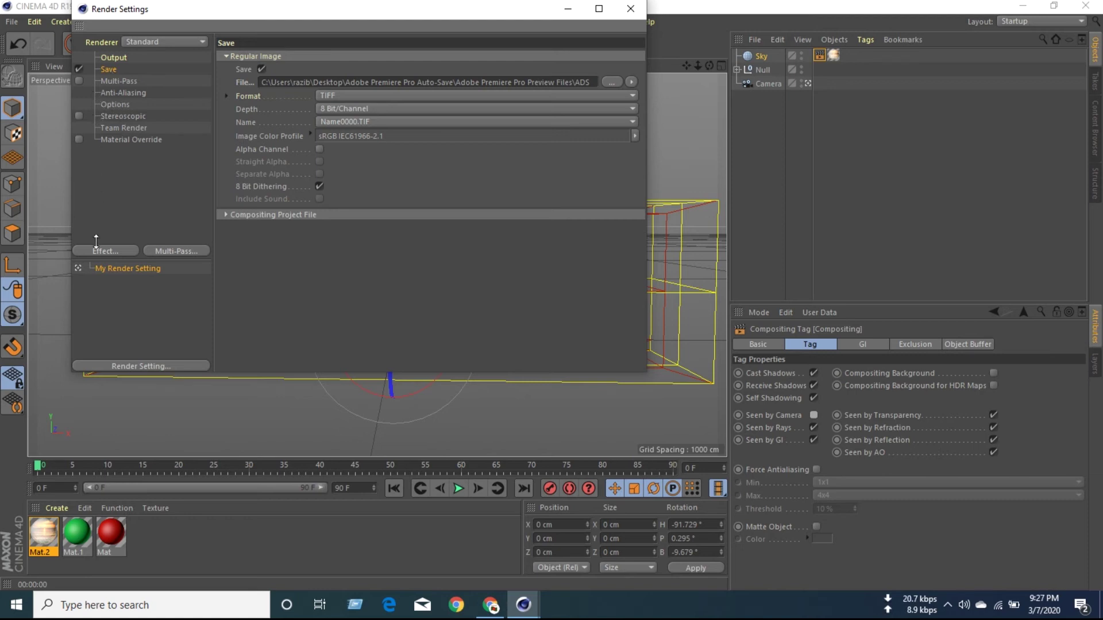
# - Add Ambient Occlusion and Global Illumination render effects, then close Render Settings
pyautogui.click(90, 252)
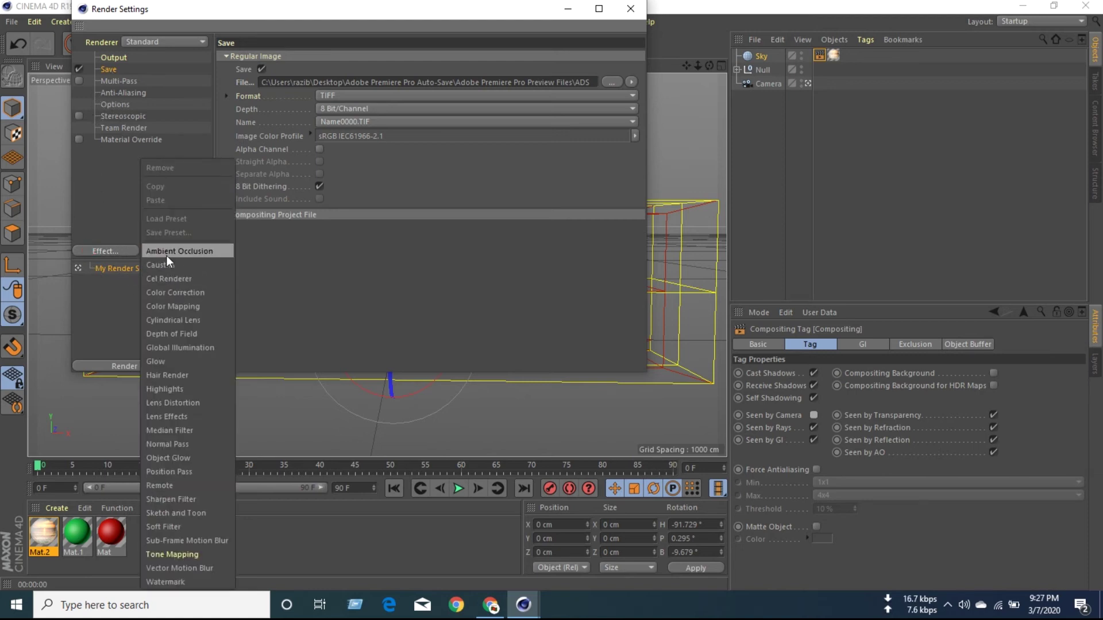
pyautogui.click(166, 256)
pyautogui.click(104, 252)
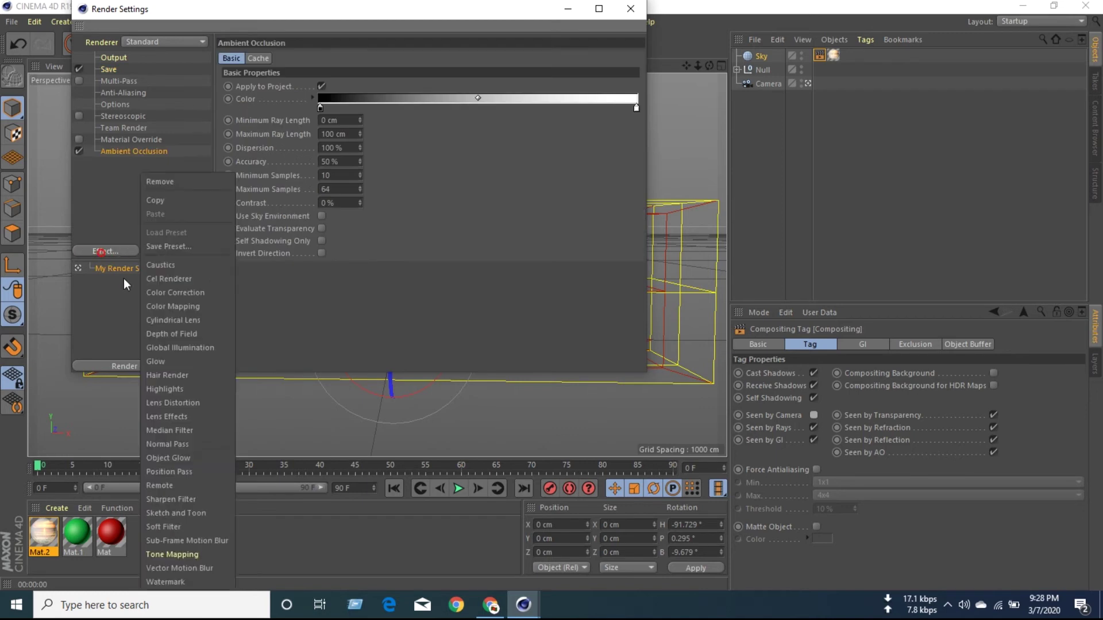
pyautogui.click(162, 349)
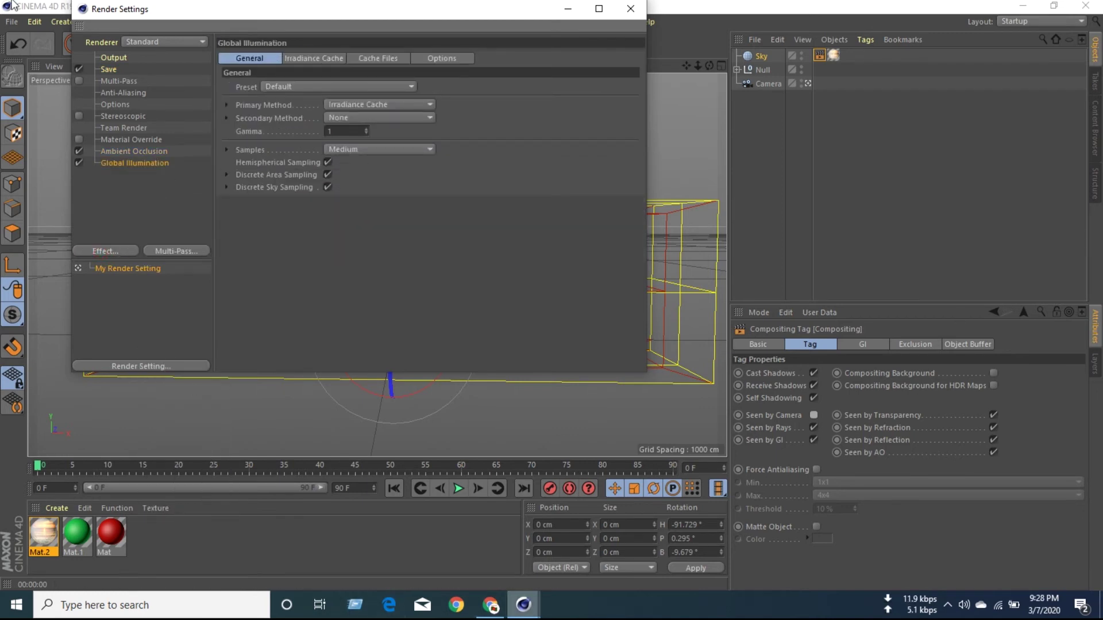
pyautogui.click(320, 58)
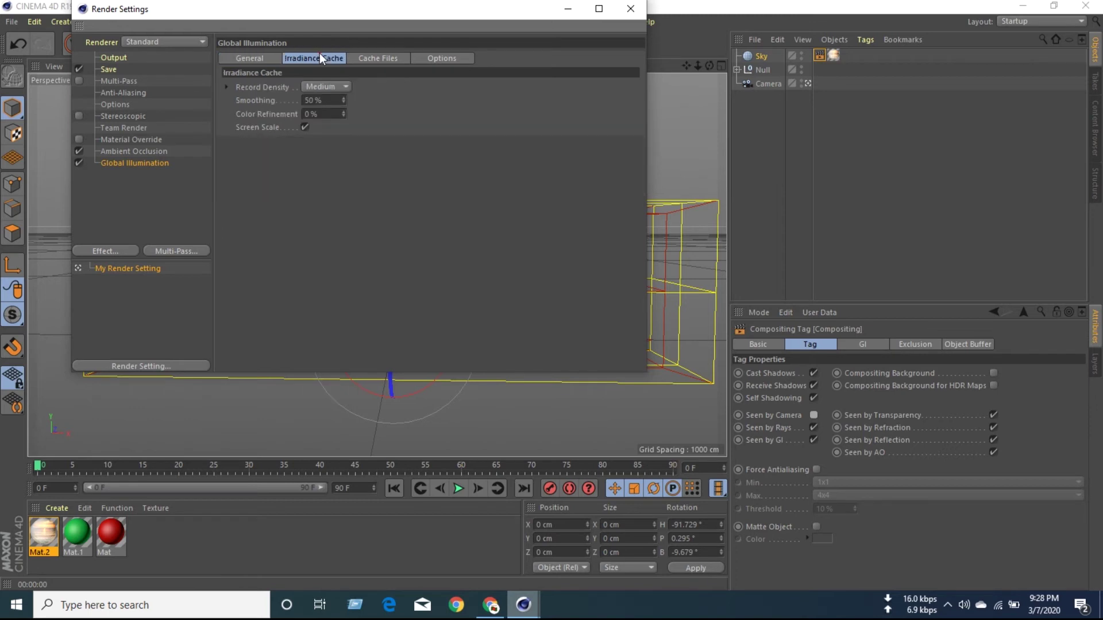
pyautogui.click(253, 57)
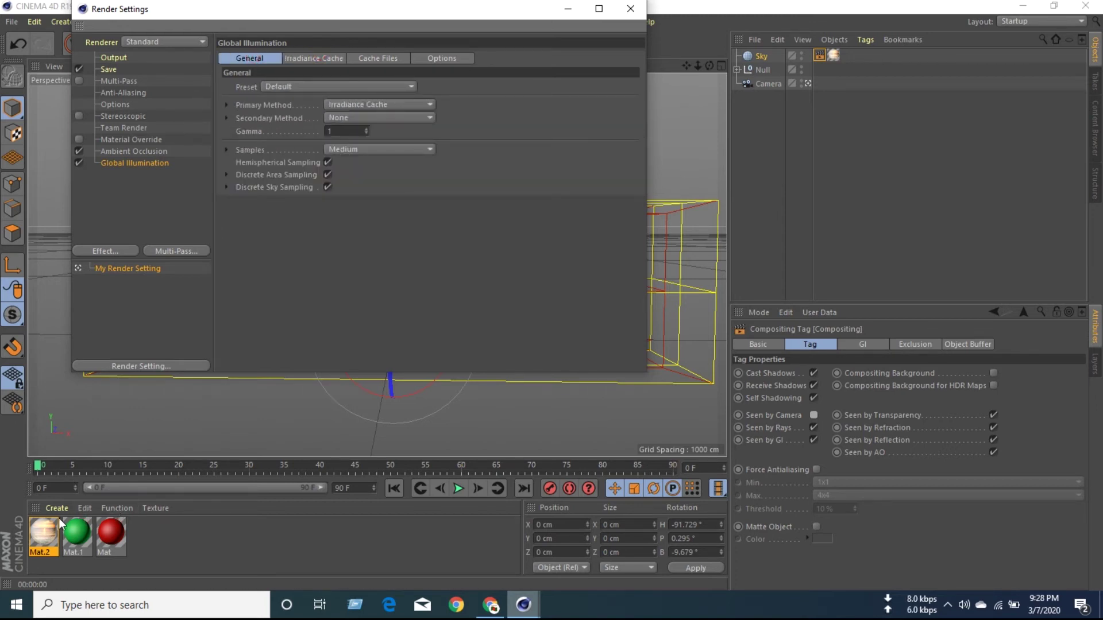
pyautogui.click(630, 9)
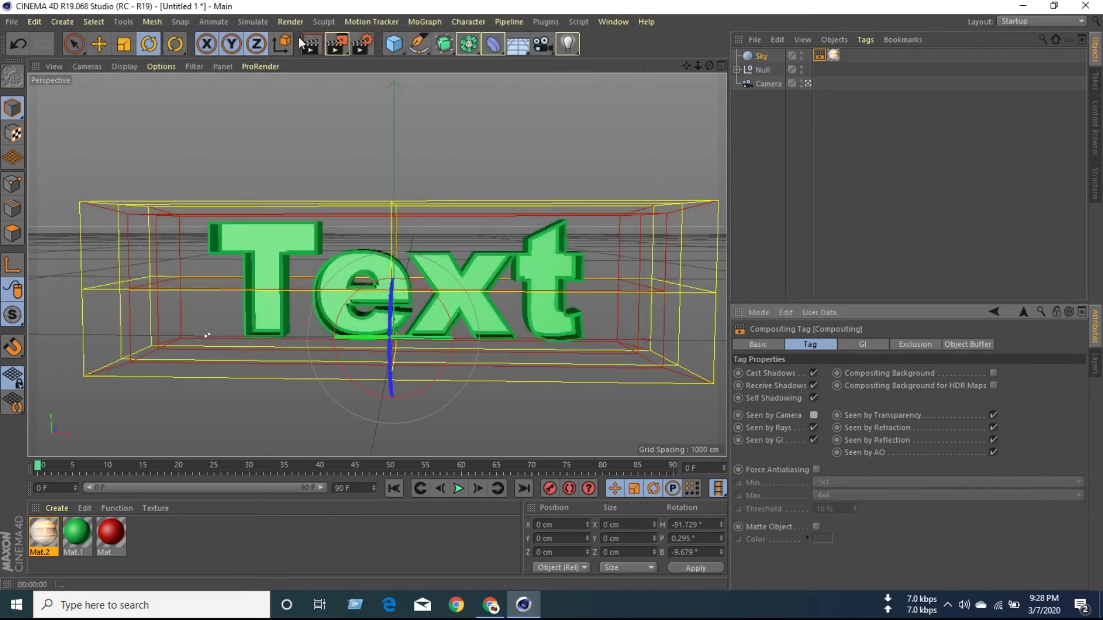
# - Render ADS.tif to the Picture Viewer, inspect the 1440×1080 green-on-black still, then close the viewer
pyautogui.click(336, 48)
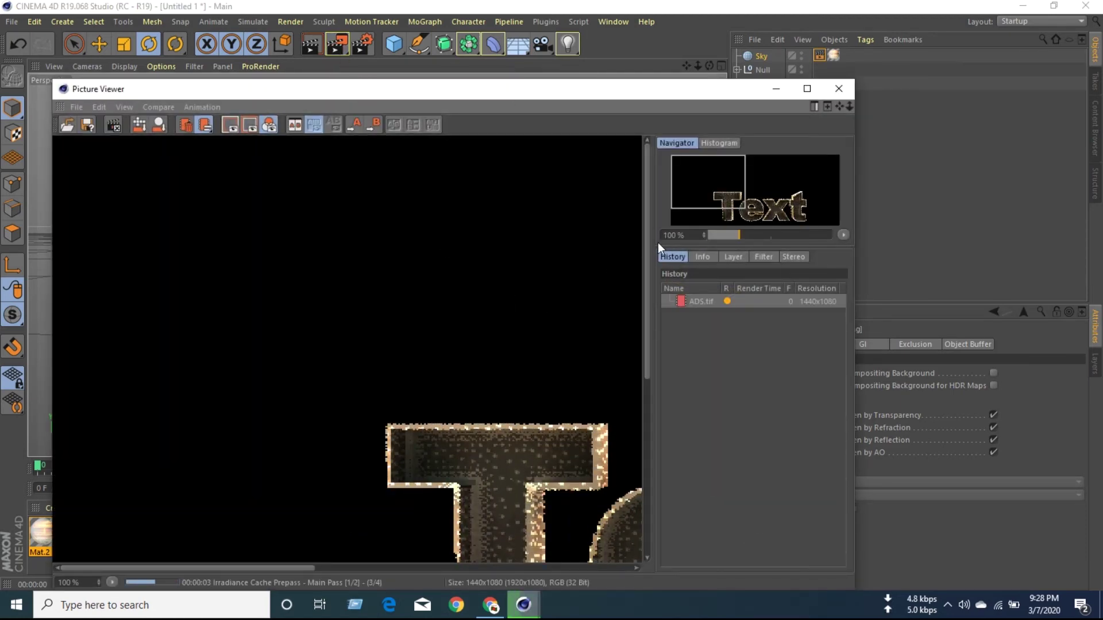
pyautogui.moveTo(726, 235)
pyautogui.mouseDown()
pyautogui.moveTo(744, 236)
pyautogui.moveTo(726, 232)
pyautogui.mouseUp()
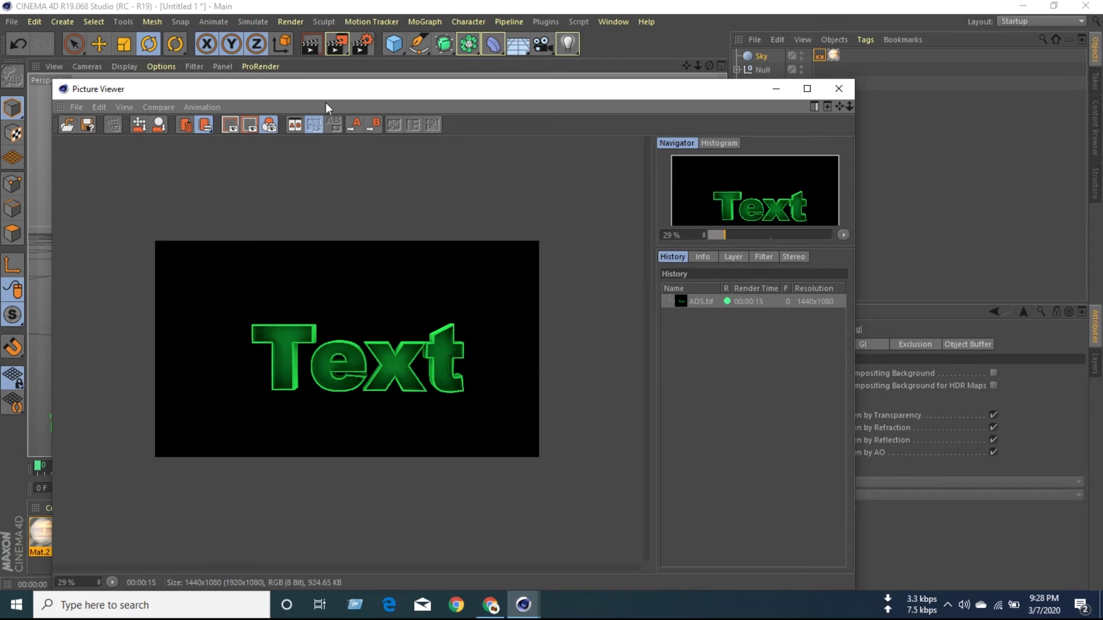
pyautogui.moveTo(329, 92); pyautogui.dragTo(324, 57)
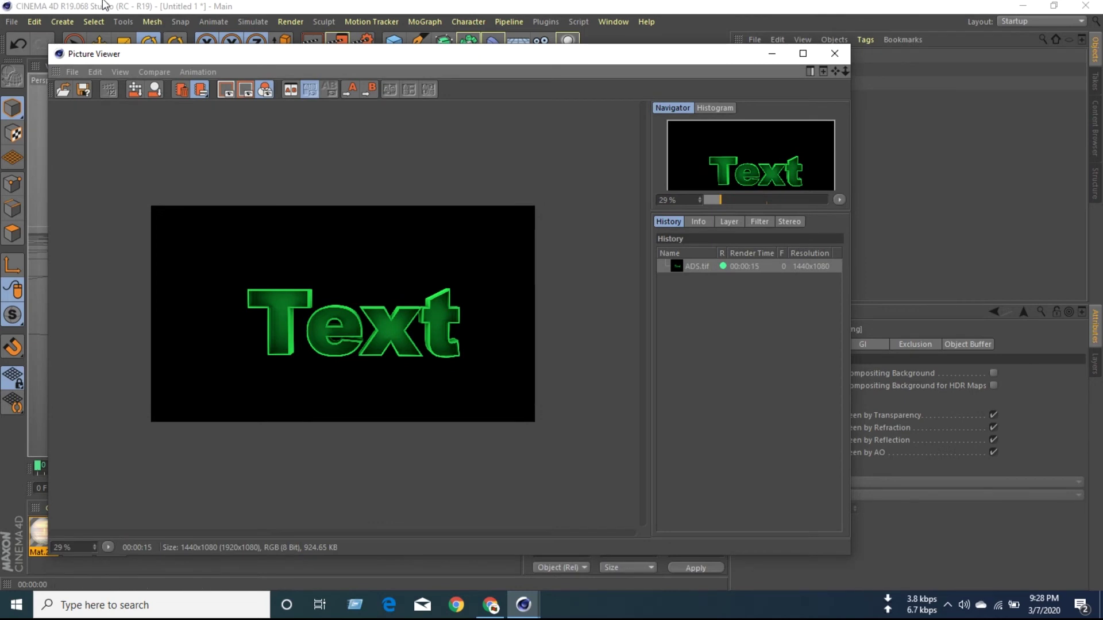
pyautogui.click(108, 547)
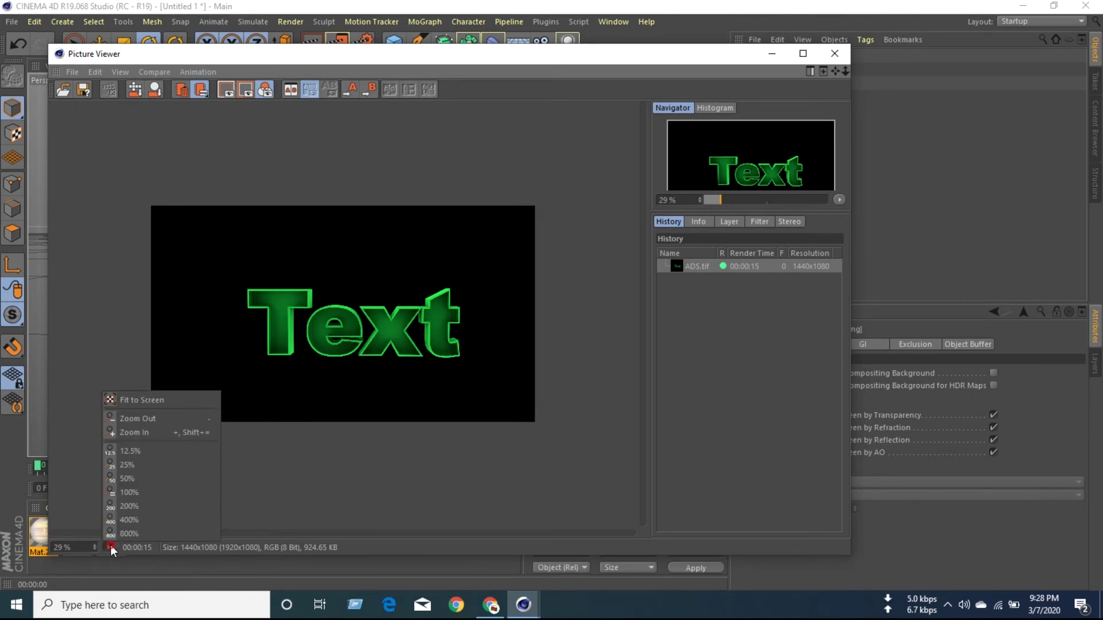
pyautogui.click(110, 546)
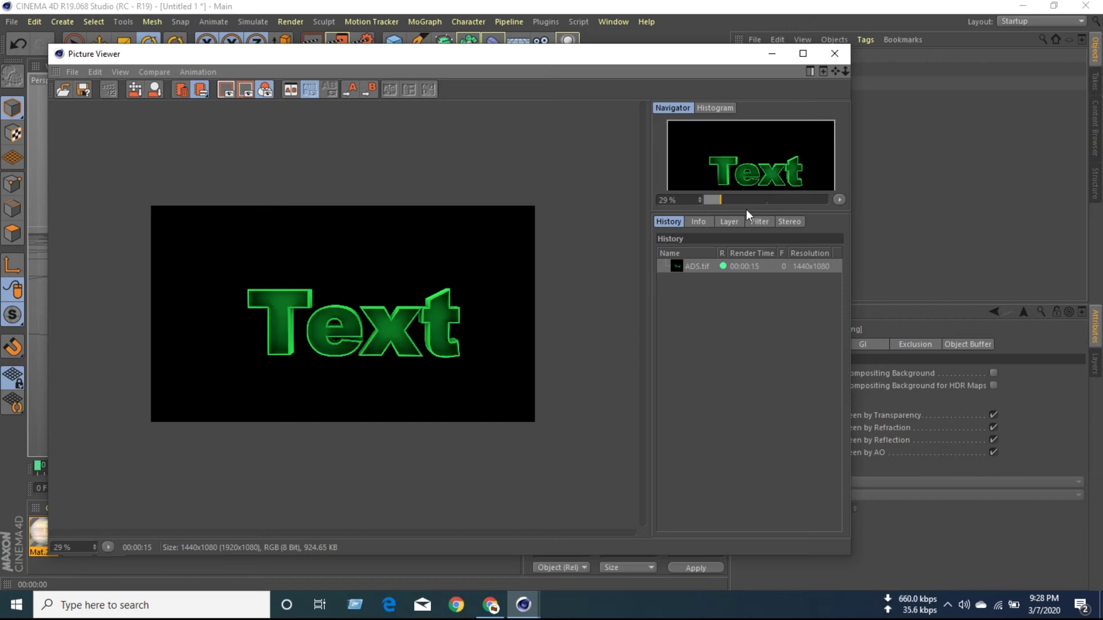
pyautogui.click(834, 54)
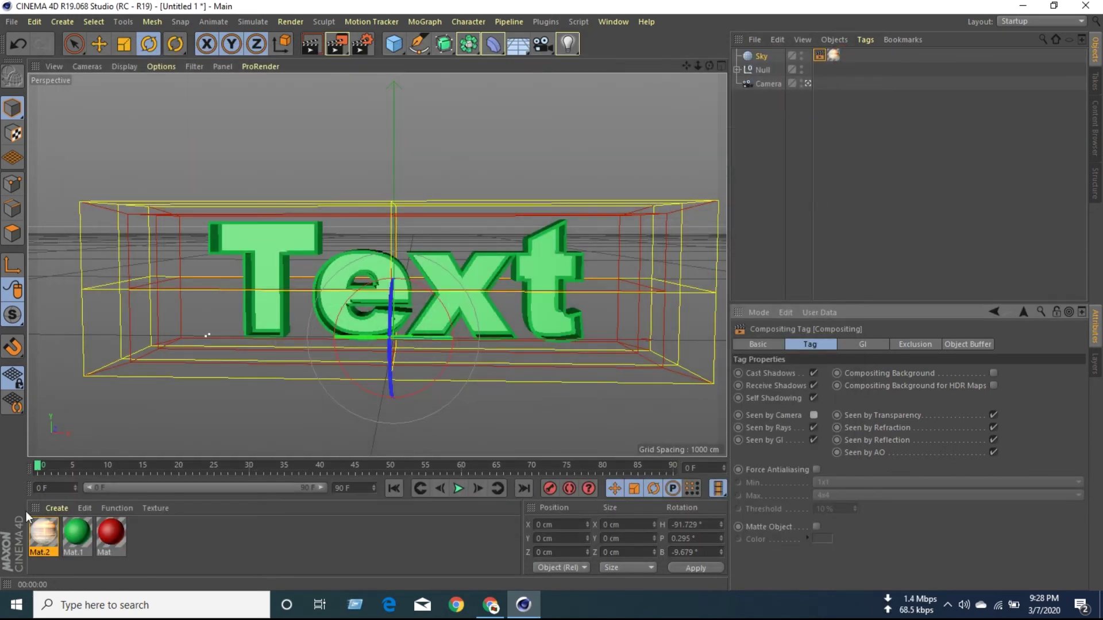
# - Play the animation, then render frame 69 in the viewport and return to the editor view
pyautogui.click(457, 489)
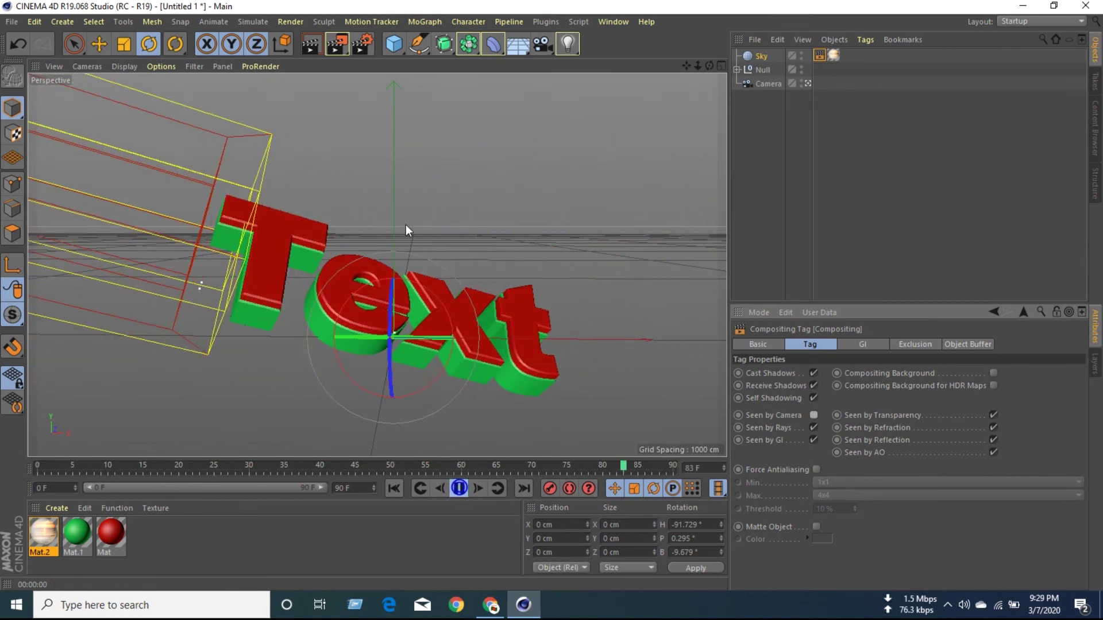
pyautogui.click(459, 488)
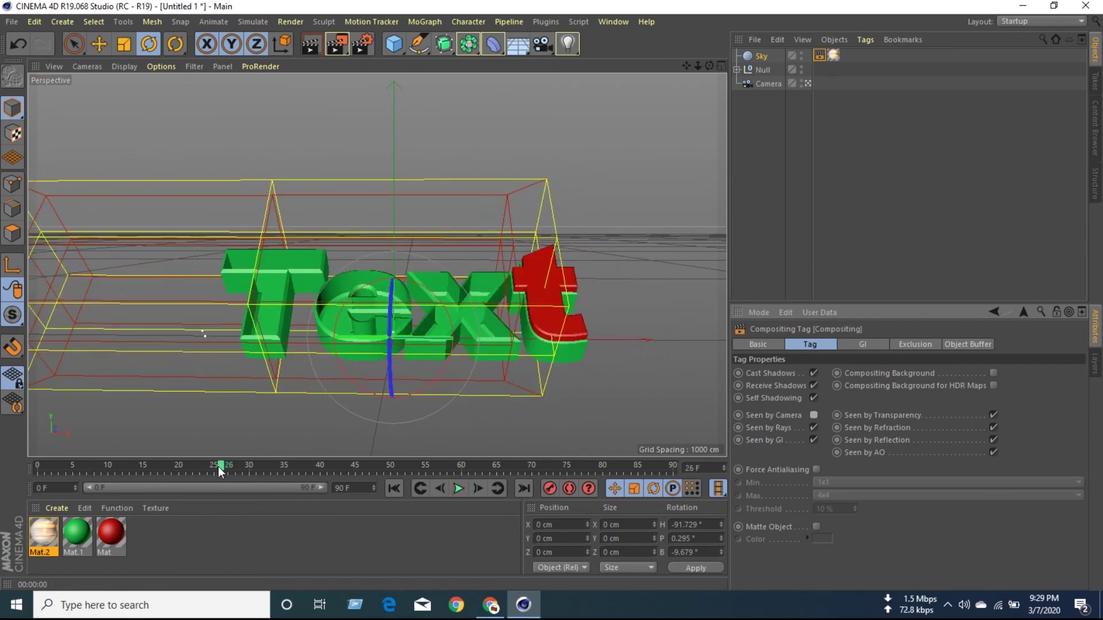
pyautogui.moveTo(221, 467); pyautogui.dragTo(525, 467)
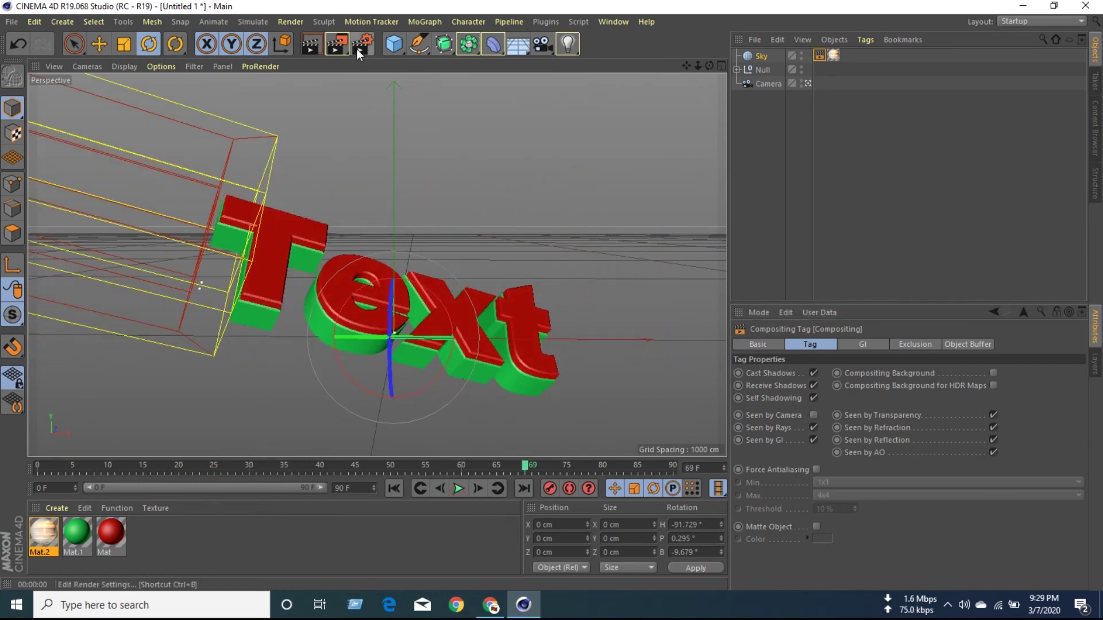
pyautogui.click(312, 44)
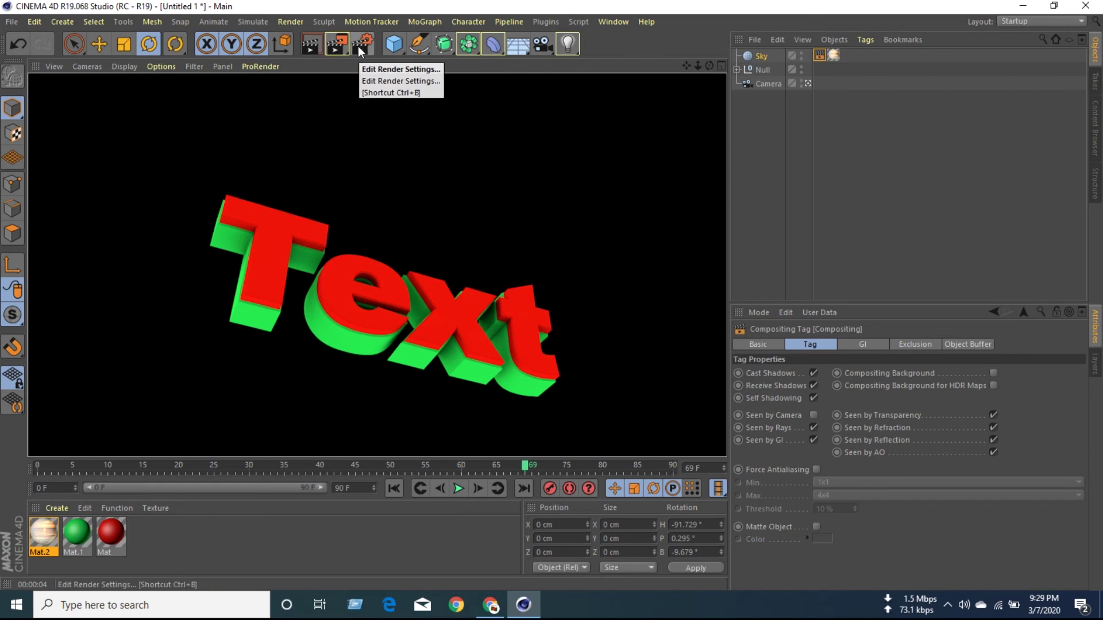
pyautogui.click(752, 146)
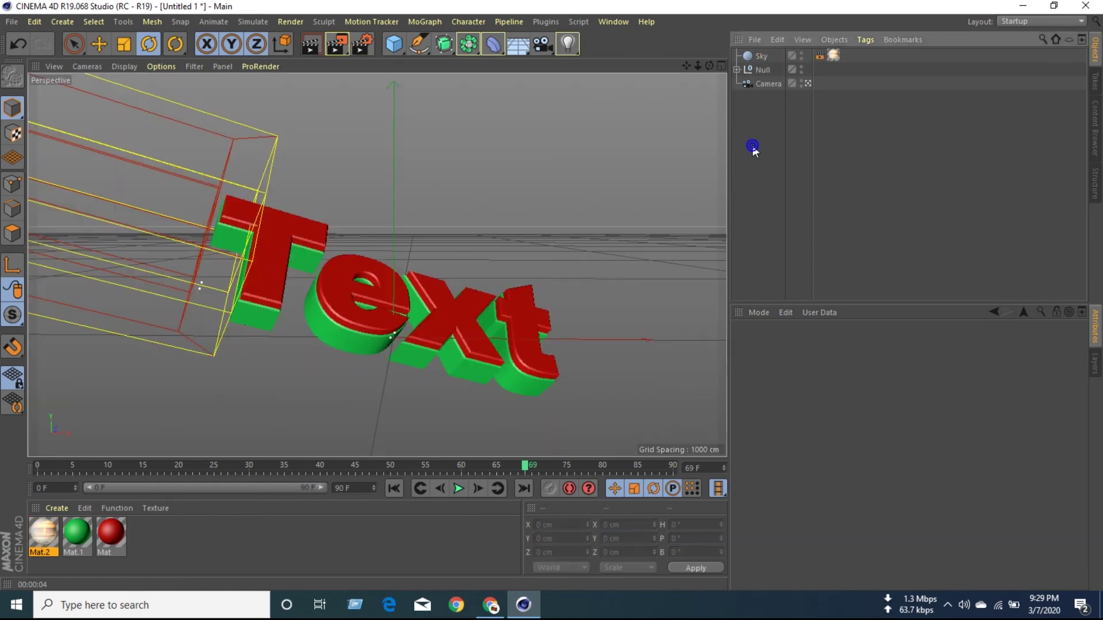
# - Change the render Save format from TIFF to PNG in Render Settings
pyautogui.click(771, 123)
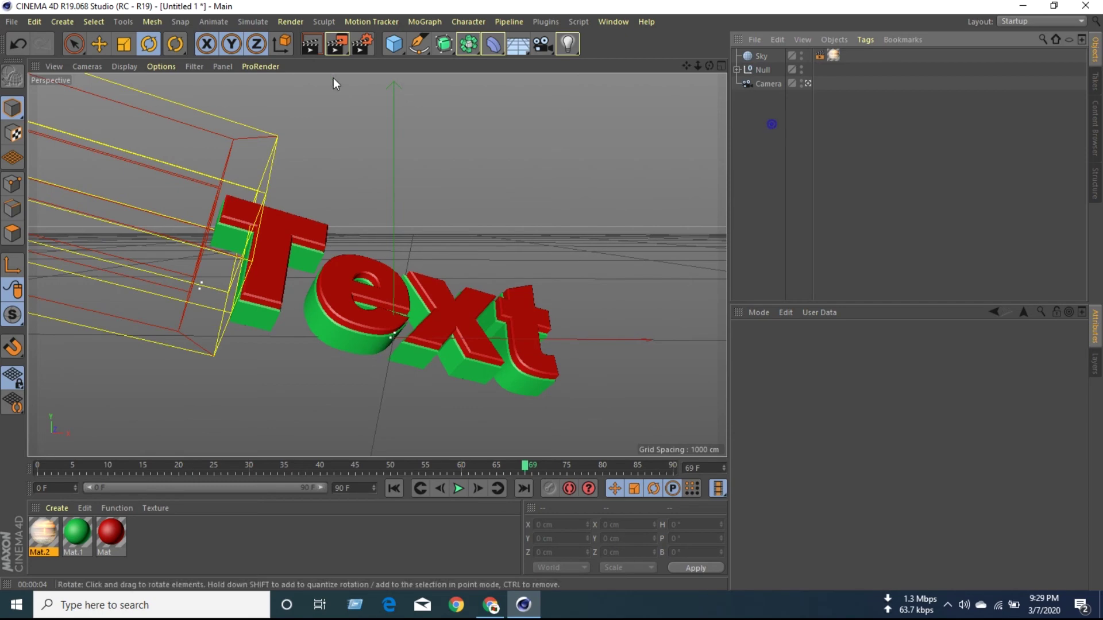
pyautogui.click(362, 45)
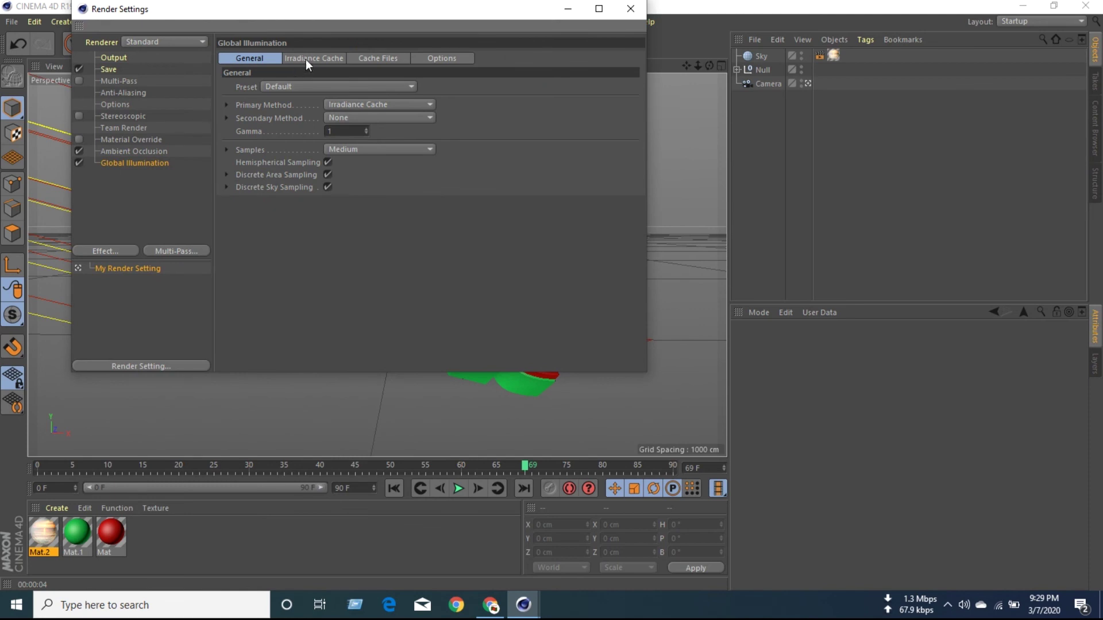
pyautogui.click(113, 57)
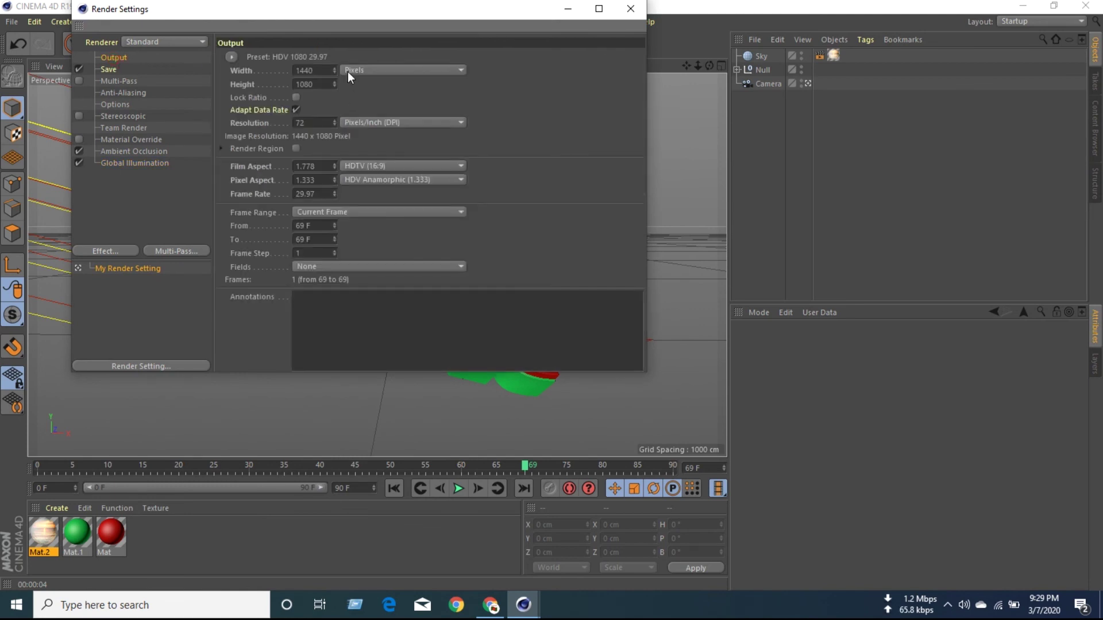
pyautogui.click(125, 68)
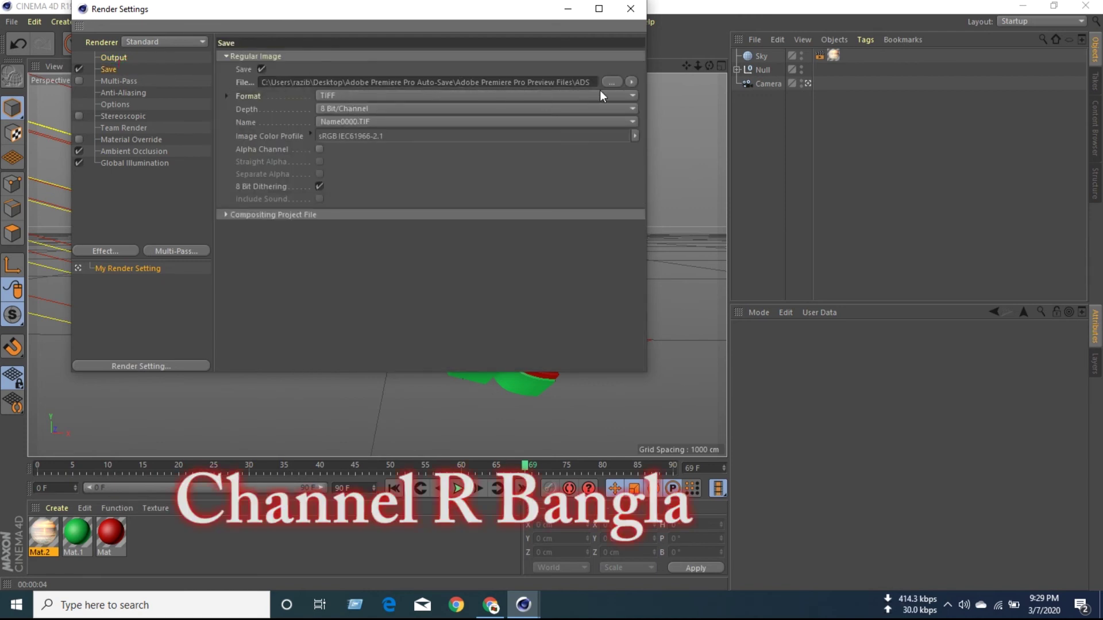
pyautogui.click(630, 94)
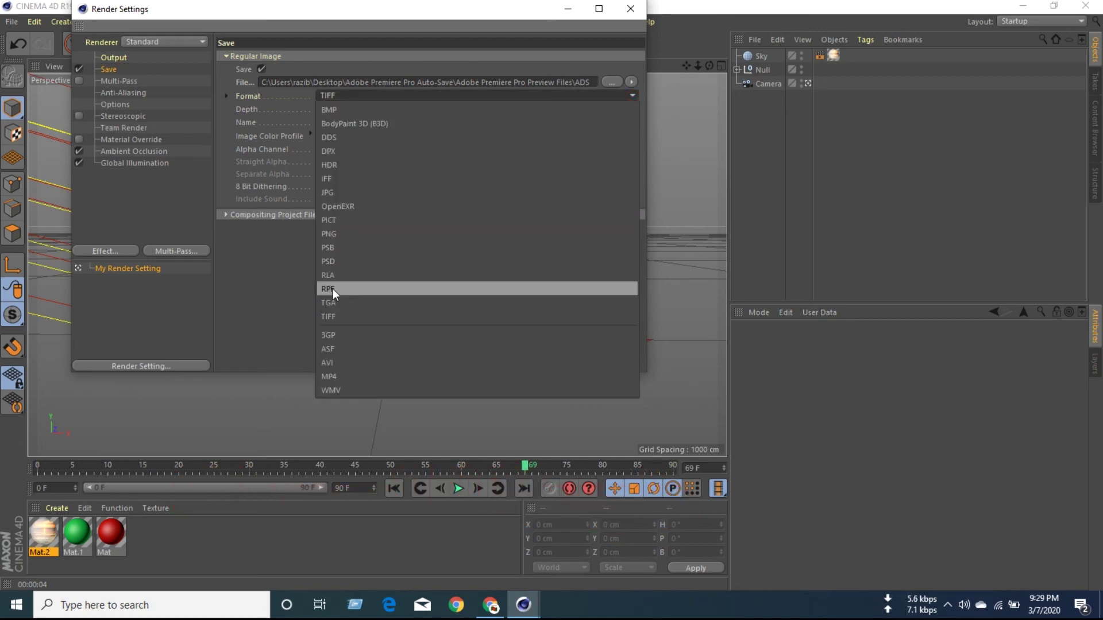
pyautogui.click(329, 235)
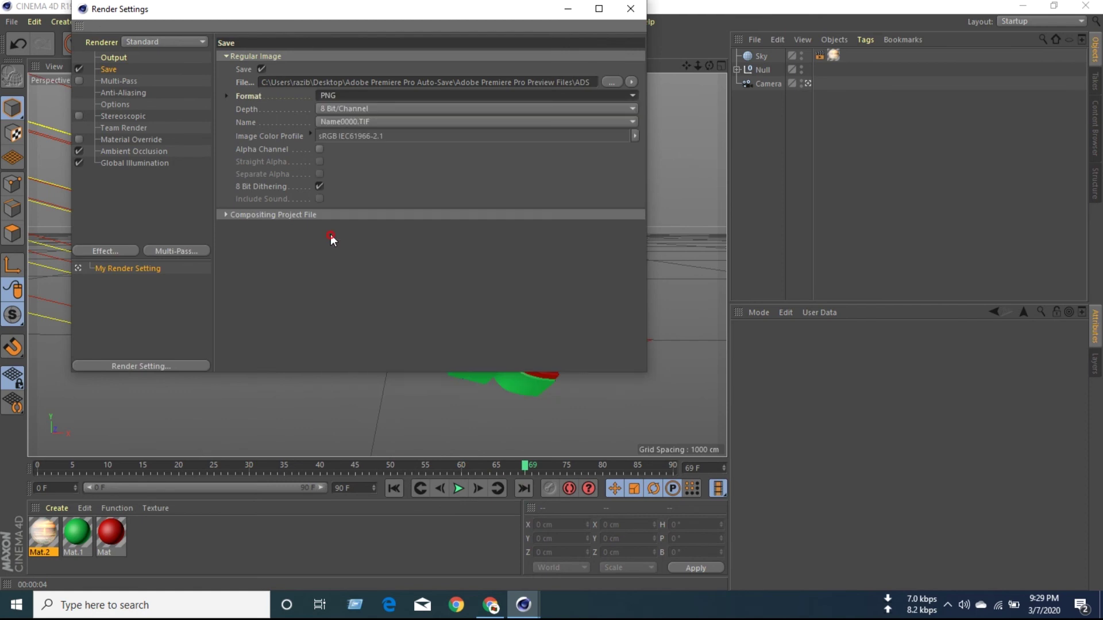
pyautogui.click(631, 9)
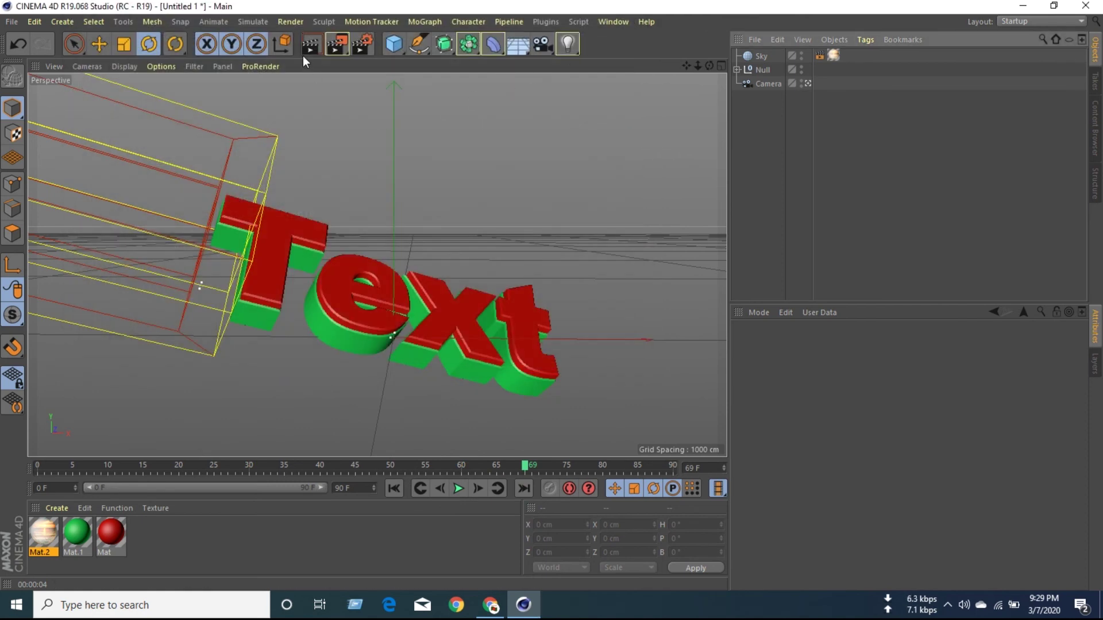
# - Render frame 69 to the Picture Viewer as ADS0069.png, close the viewer, and select the Camera
pyautogui.click(340, 42)
pyautogui.click(947, 607)
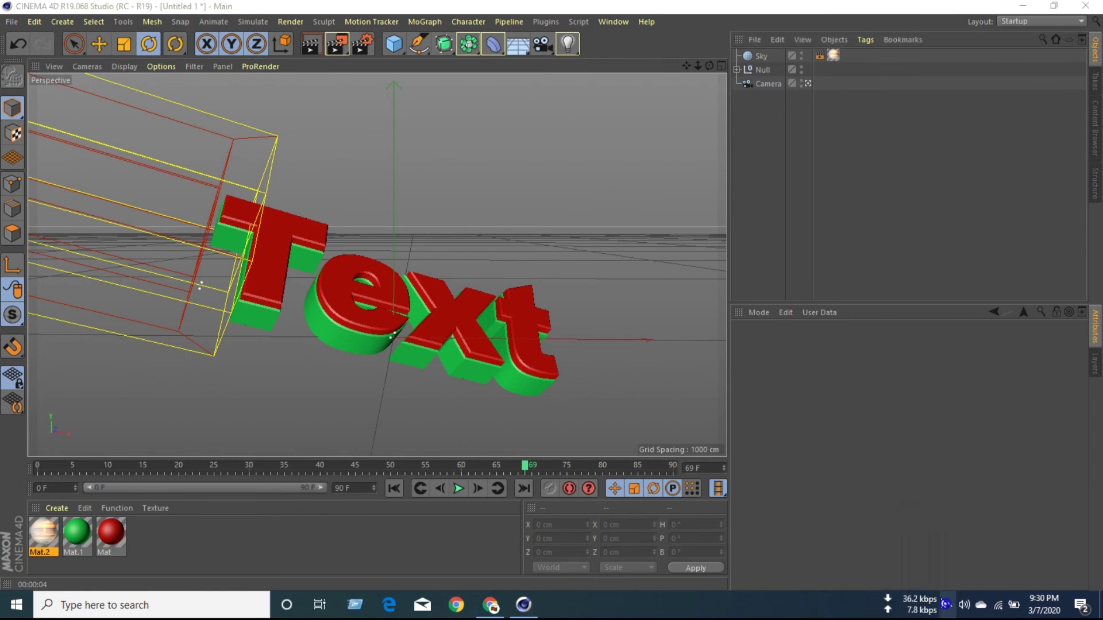
pyautogui.click(987, 550)
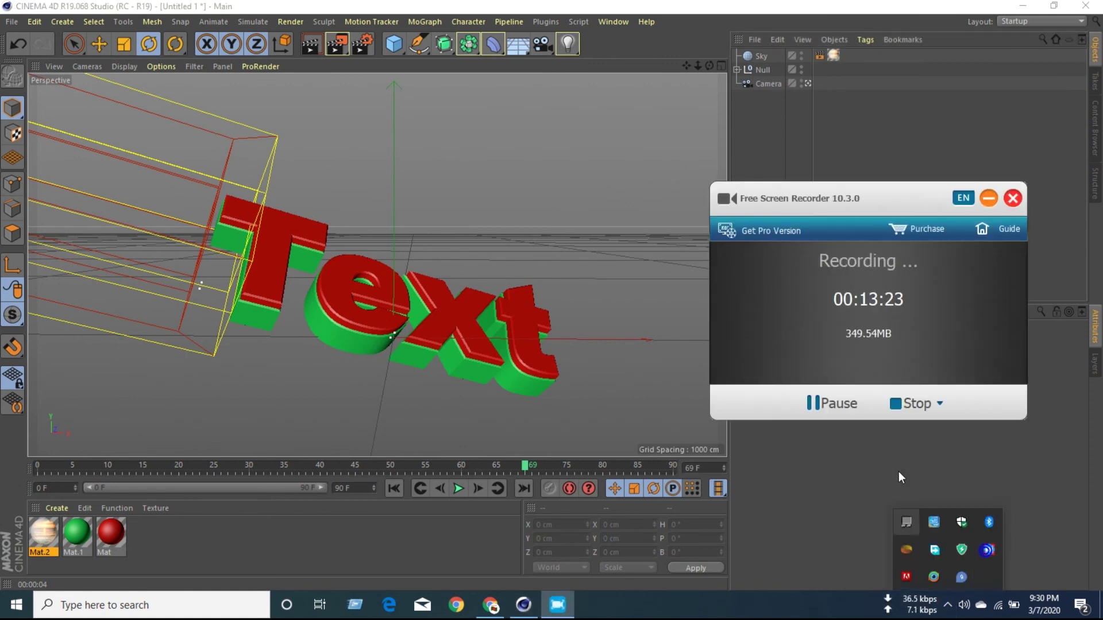
pyautogui.click(988, 198)
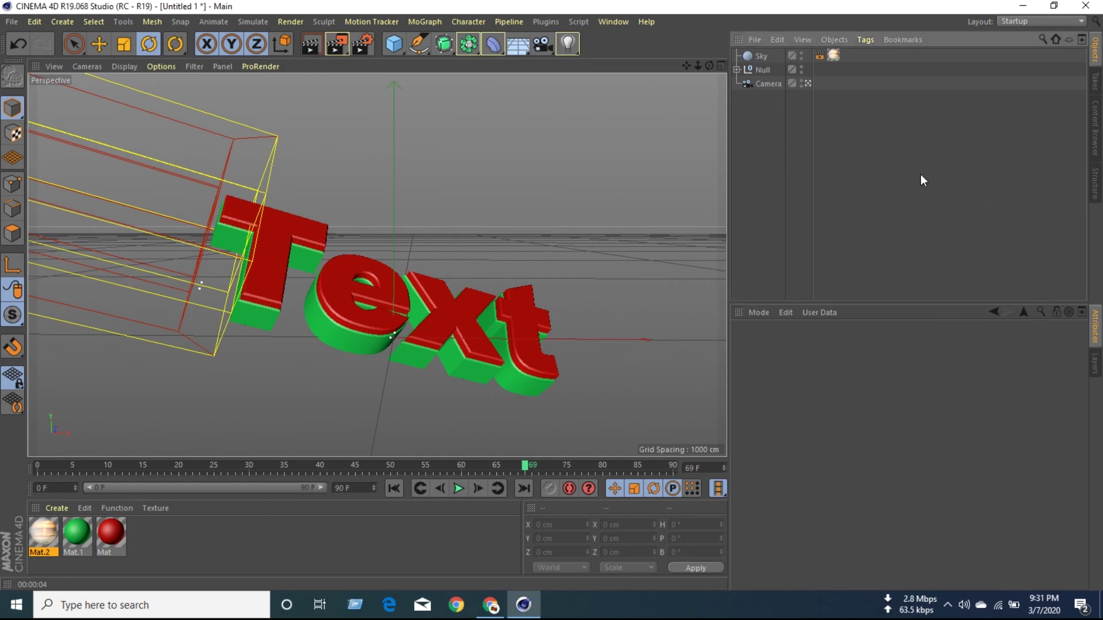
pyautogui.click(758, 83)
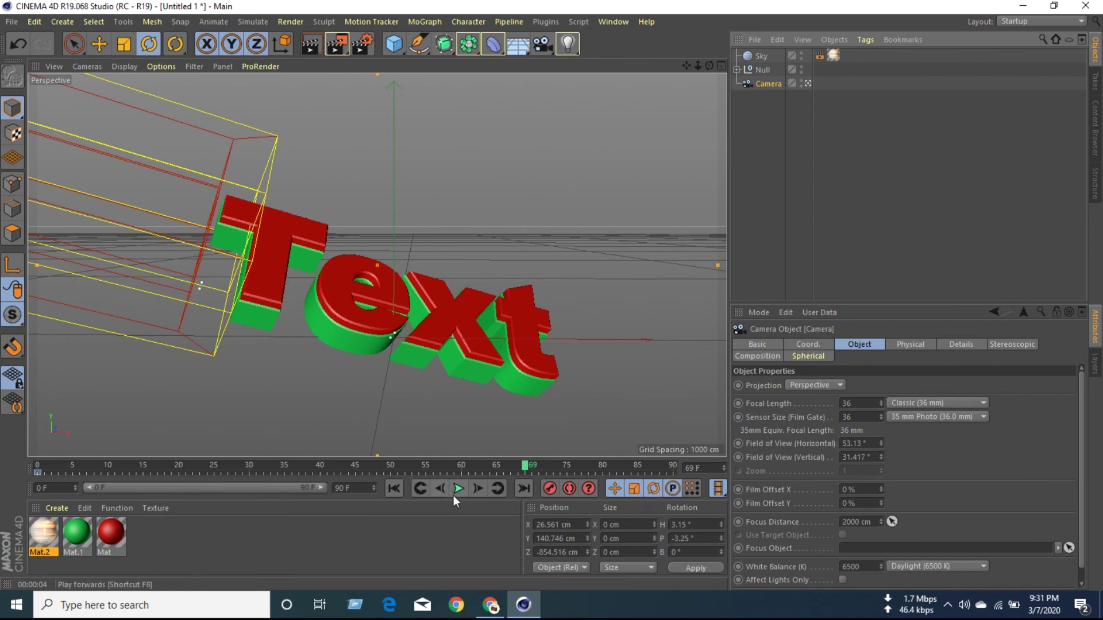
# - Play the Text animation from the start, stop at frame 11, and render it in the viewport
pyautogui.click(395, 489)
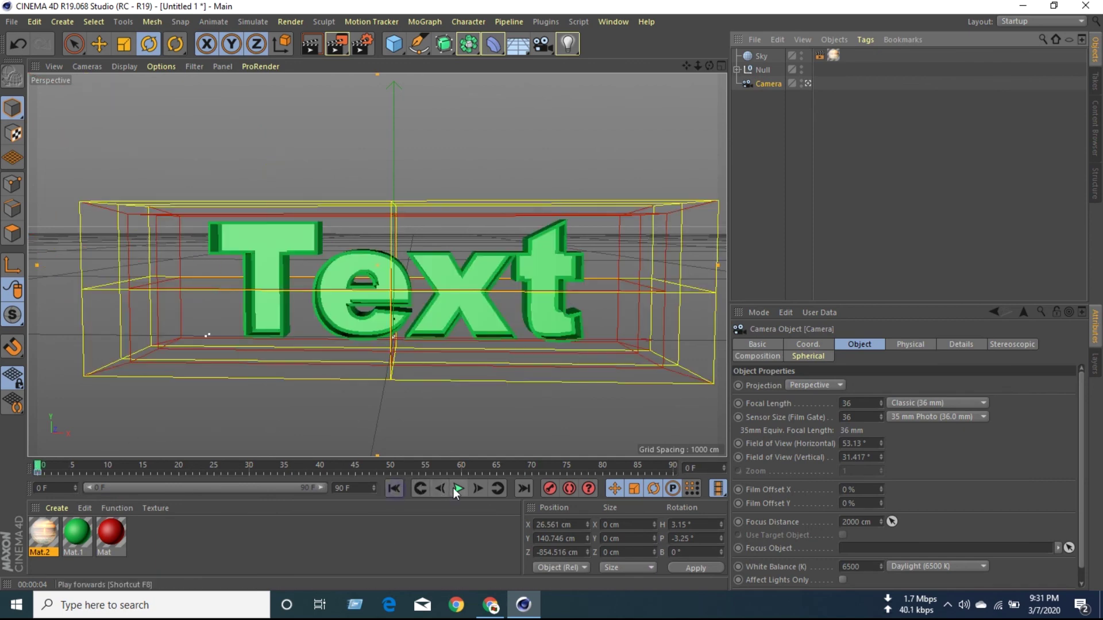
pyautogui.click(459, 489)
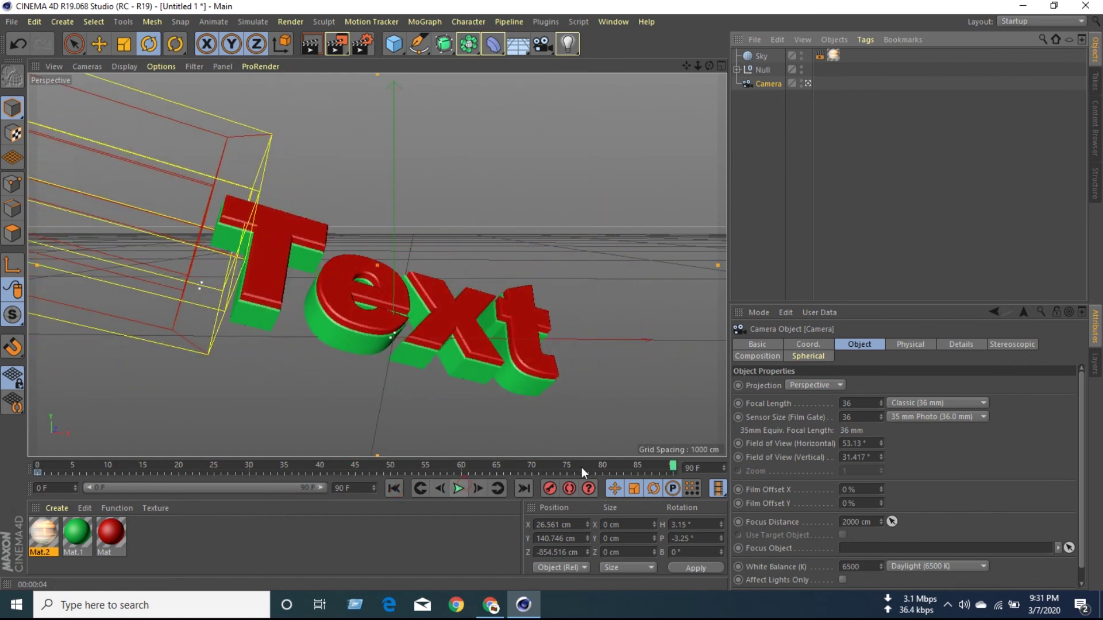
pyautogui.click(657, 464)
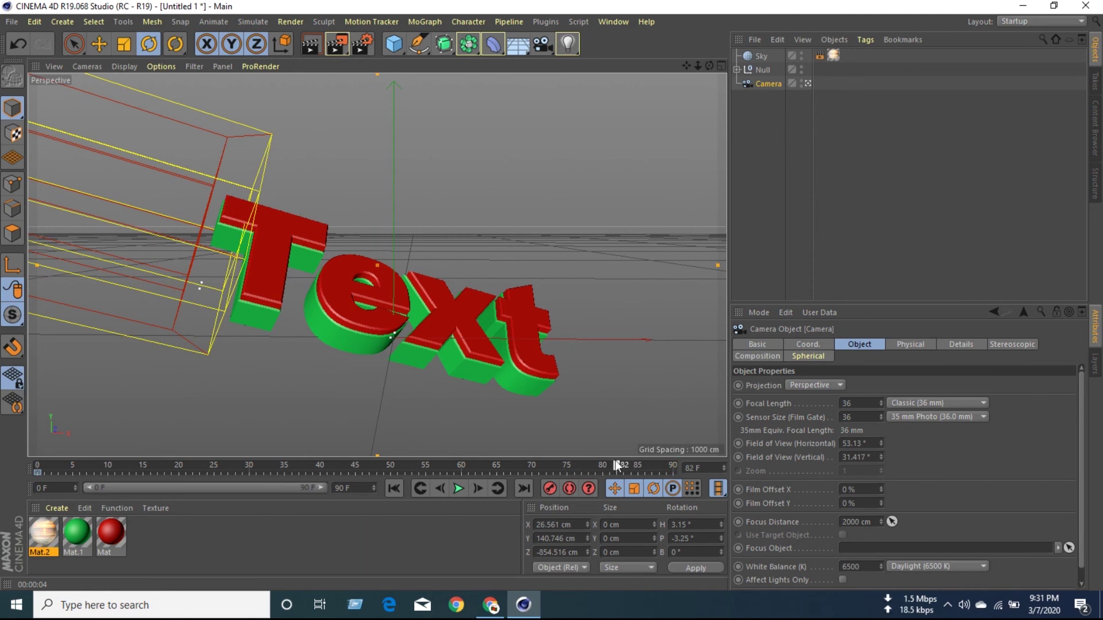
pyautogui.click(389, 490)
pyautogui.click(458, 488)
pyautogui.click(458, 488)
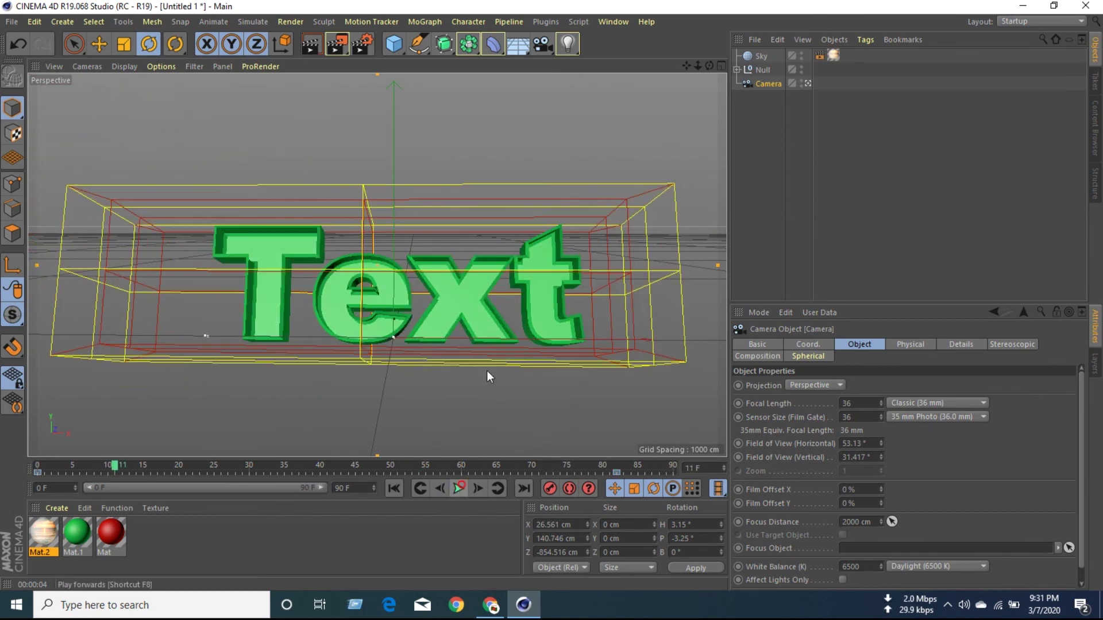
pyautogui.click(759, 57)
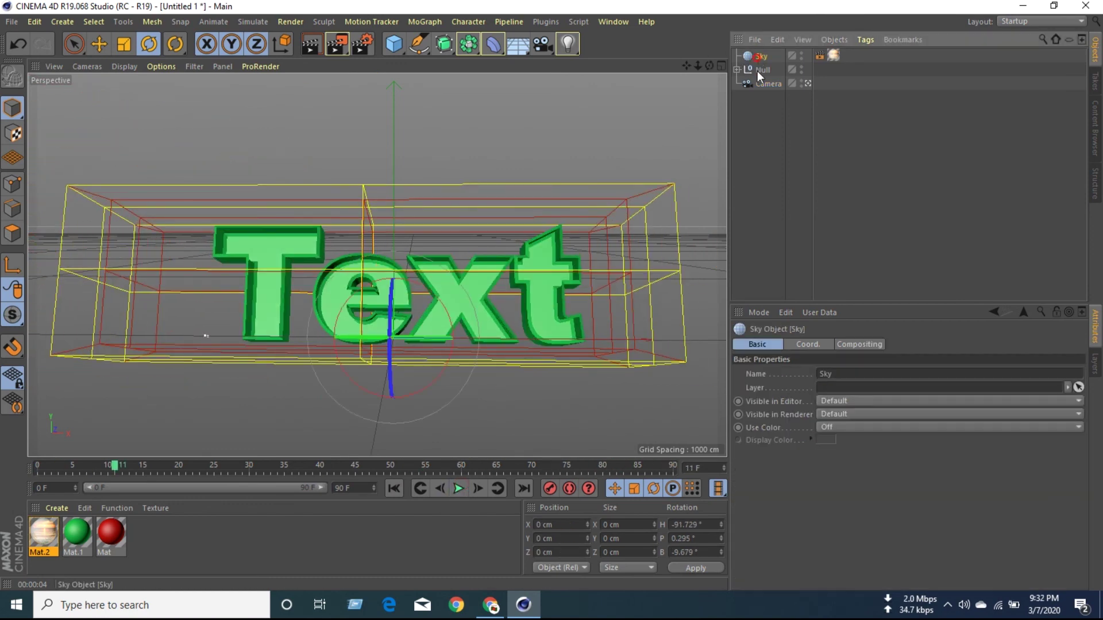
pyautogui.click(759, 120)
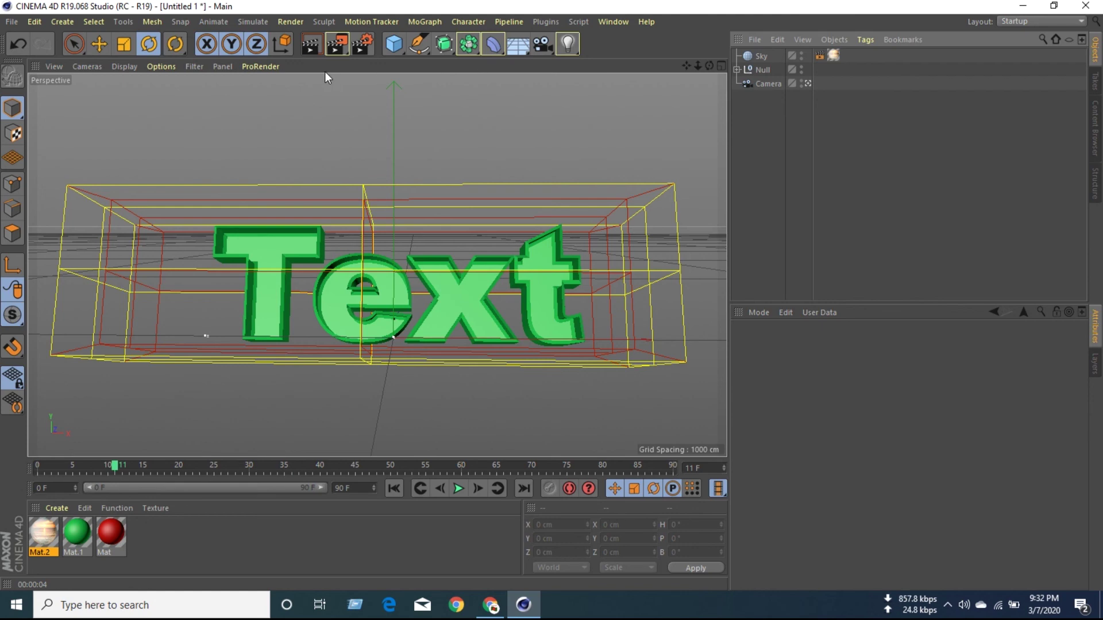
pyautogui.click(315, 43)
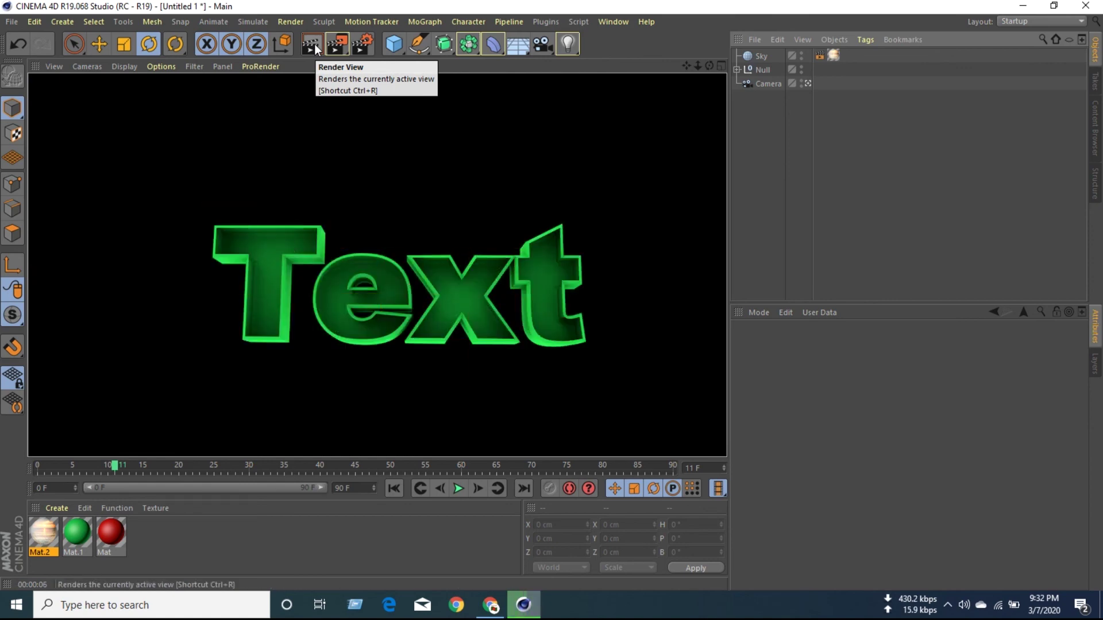
# - Render frame 11 to ADS0011.png in about 14 seconds, then reopen the render settings
pyautogui.click(364, 48)
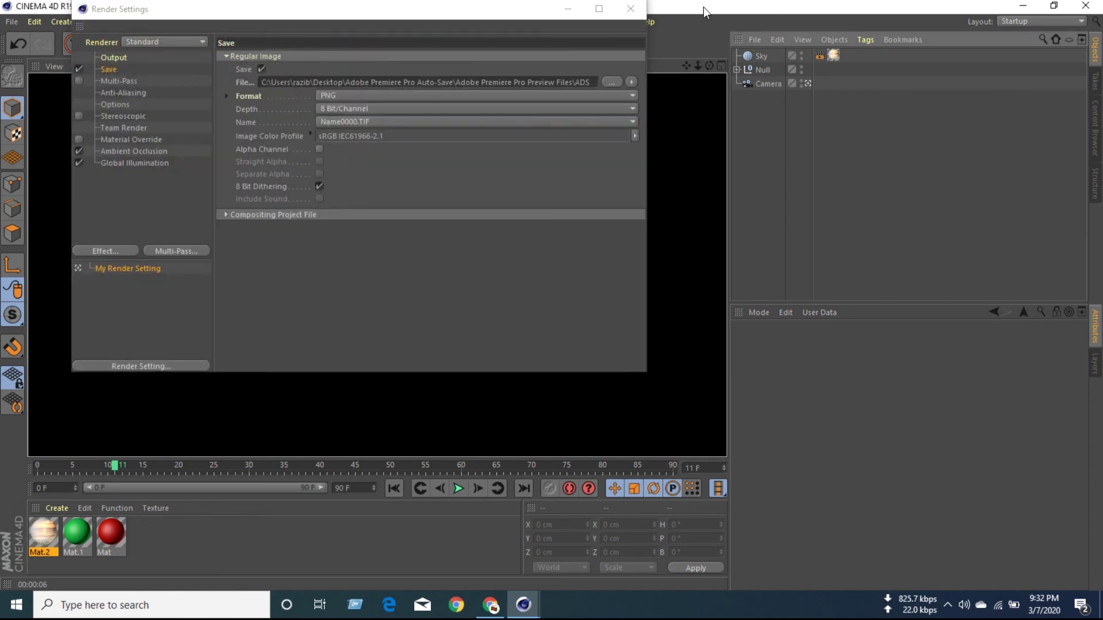
pyautogui.click(630, 8)
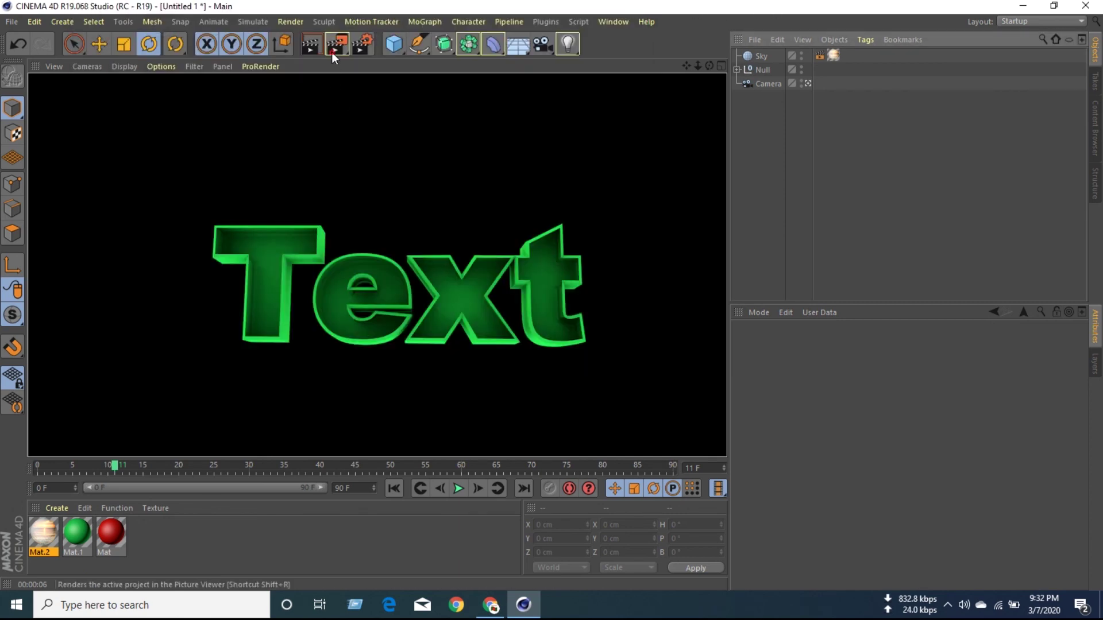
pyautogui.click(333, 48)
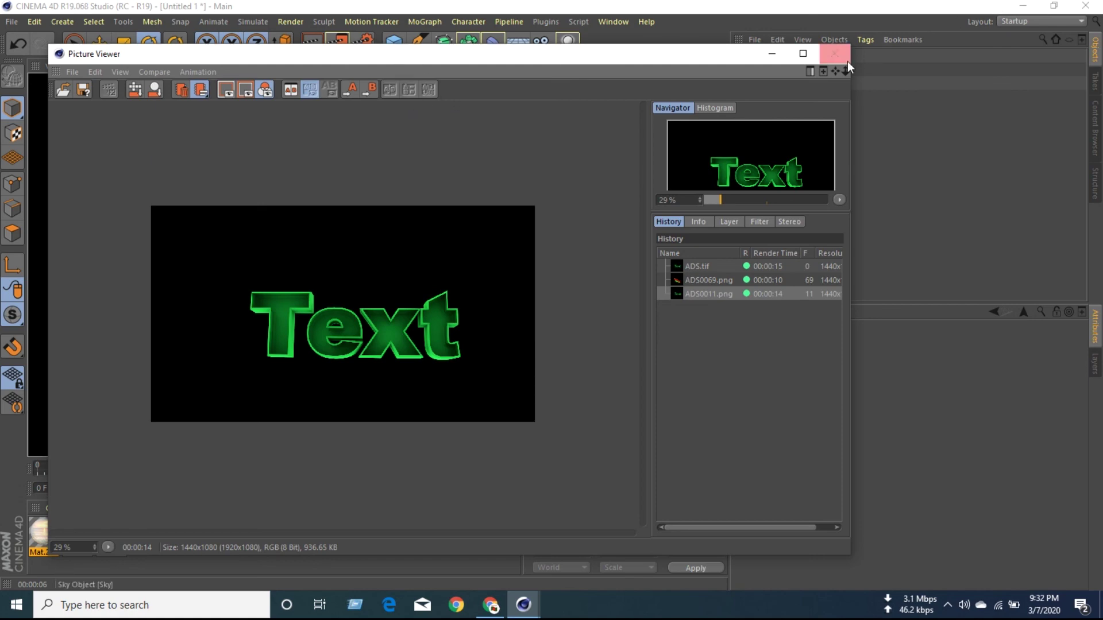
pyautogui.click(835, 54)
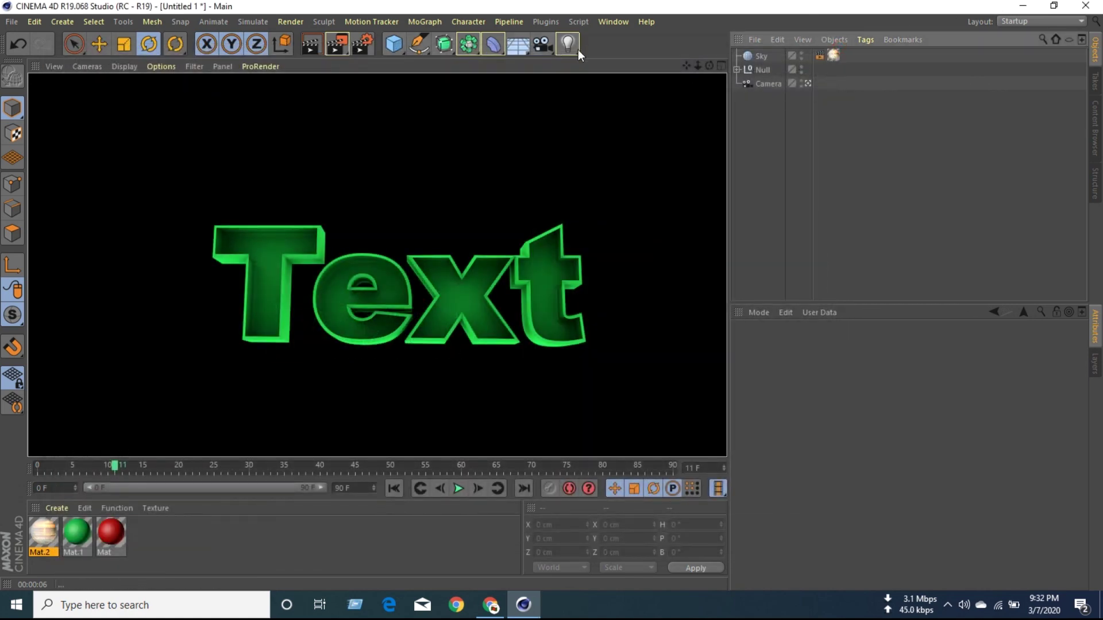
pyautogui.click(370, 38)
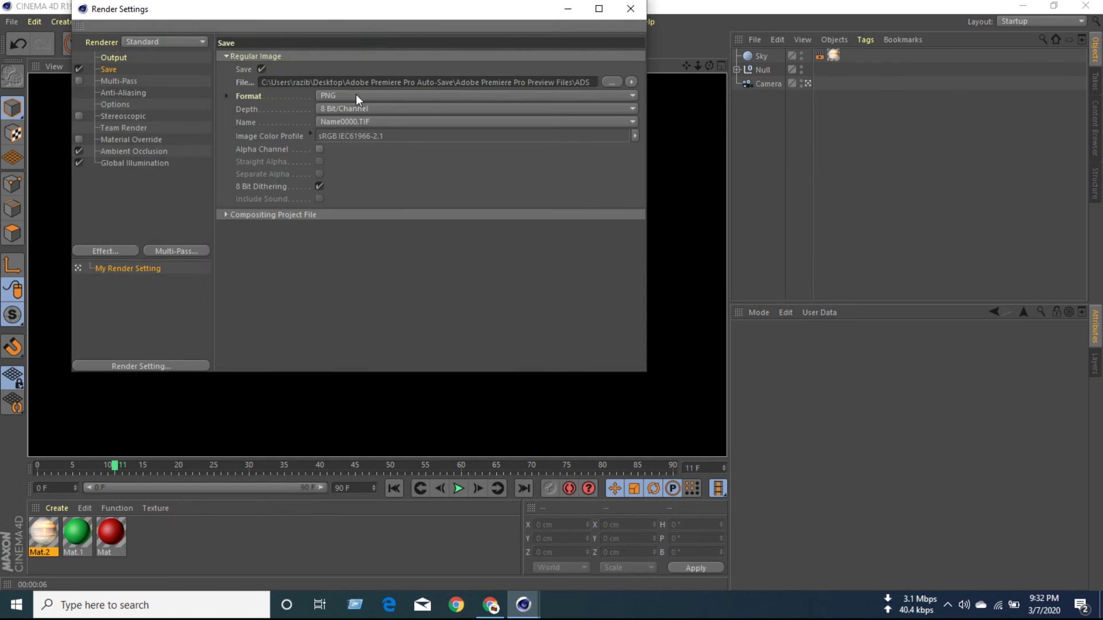
# - Change the Render Settings Save format from PNG to MP4 and close the window
pyautogui.click(356, 96)
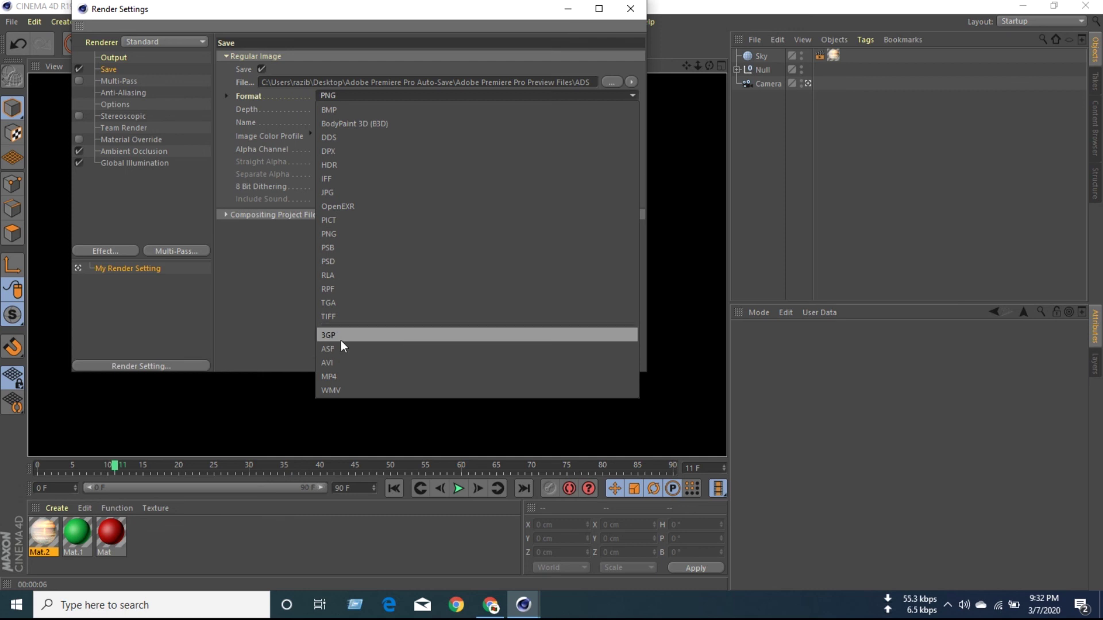
pyautogui.click(341, 375)
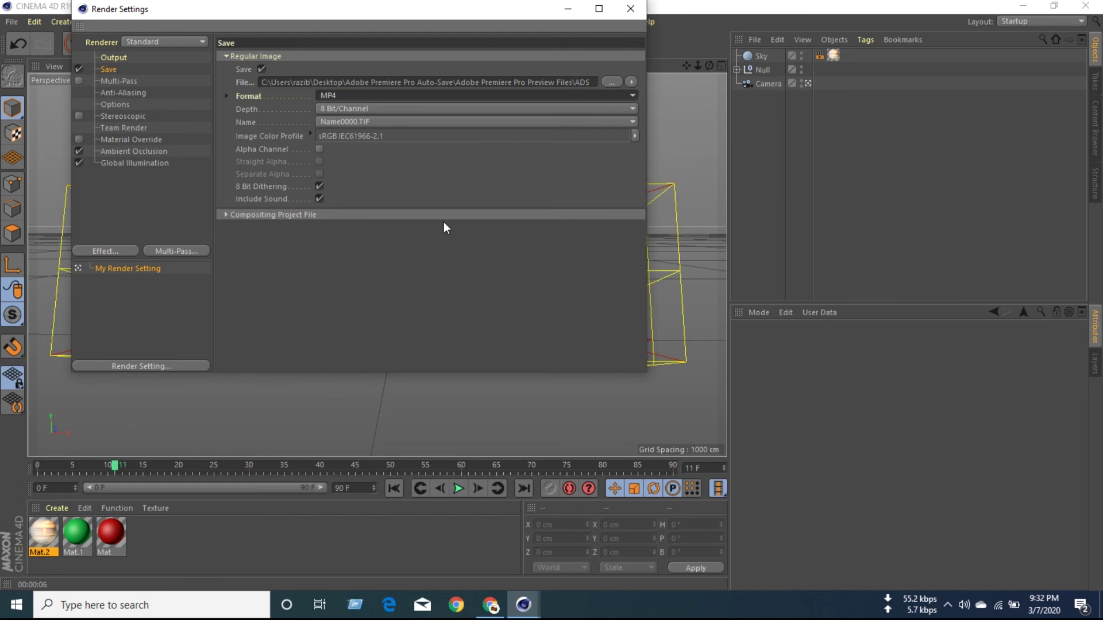
pyautogui.click(631, 9)
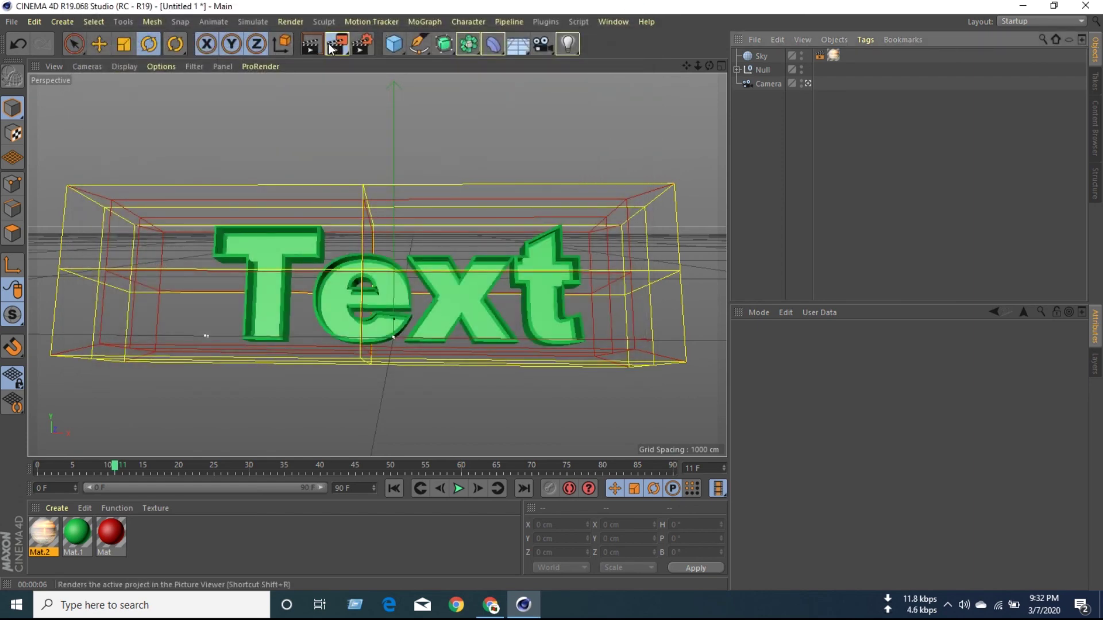